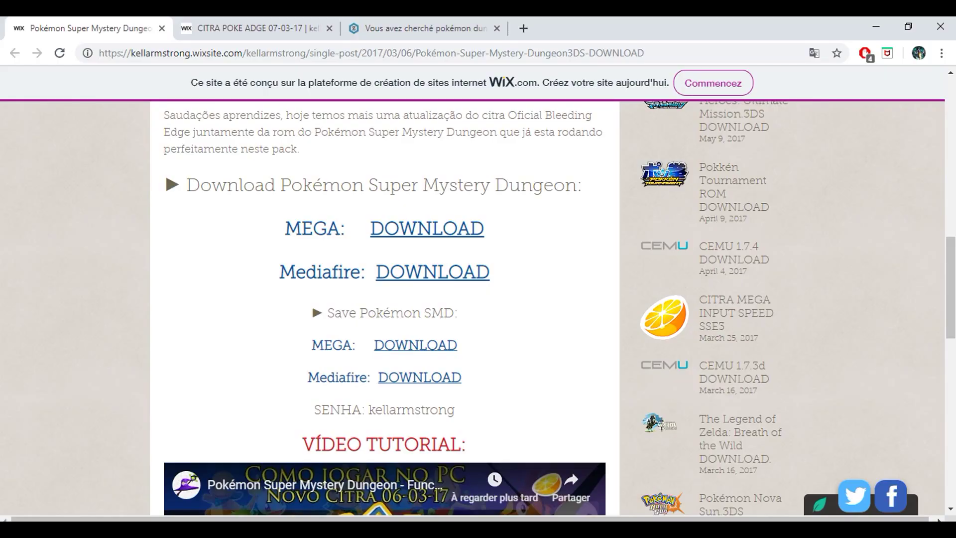
# Step: Review the CITRA POKE ADGE 07-03-17 post, including its pack contents and MEGA and Mediafire download links
pyautogui.click(258, 28)
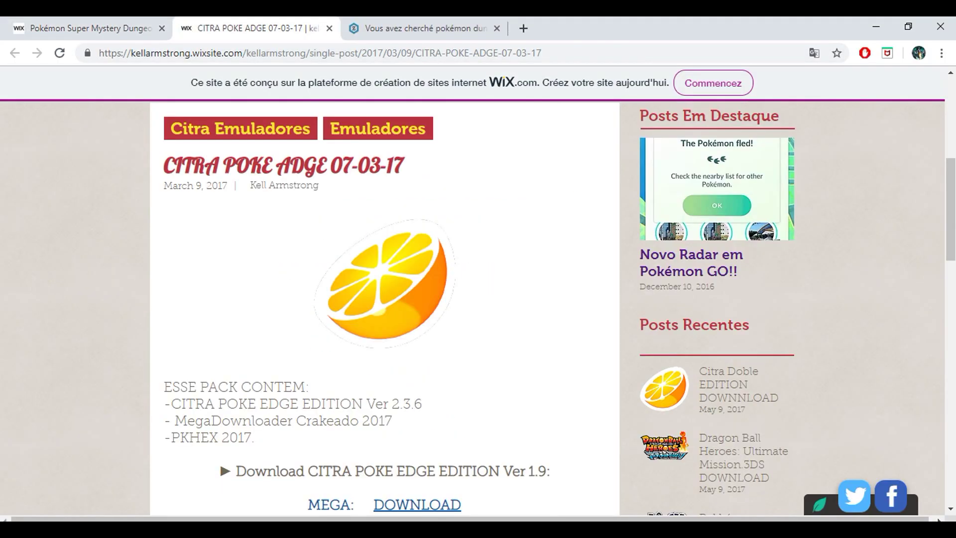
pyautogui.scroll(-1, 384, 309)
pyautogui.scroll(-10, 385, 308)
pyautogui.scroll(15, 385, 307)
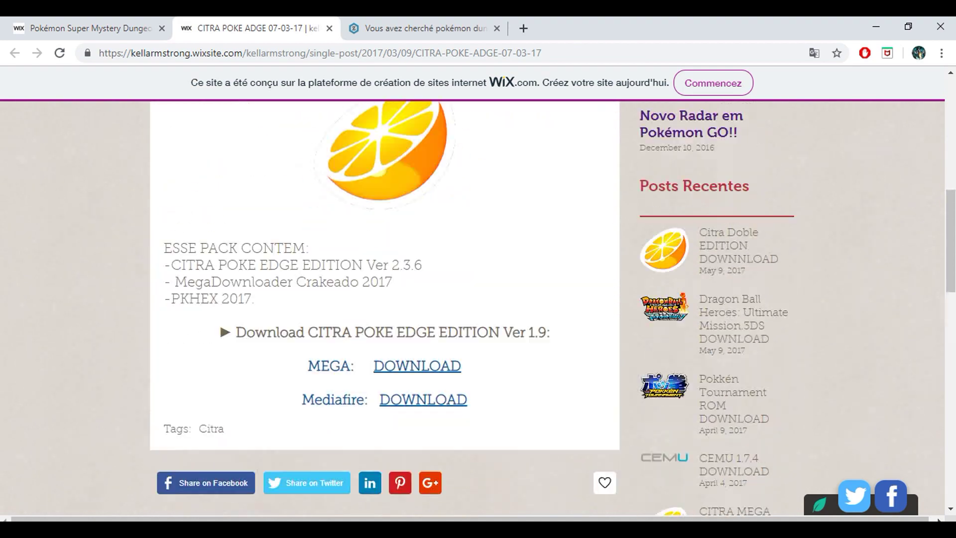
pyautogui.scroll(4, 477, 308)
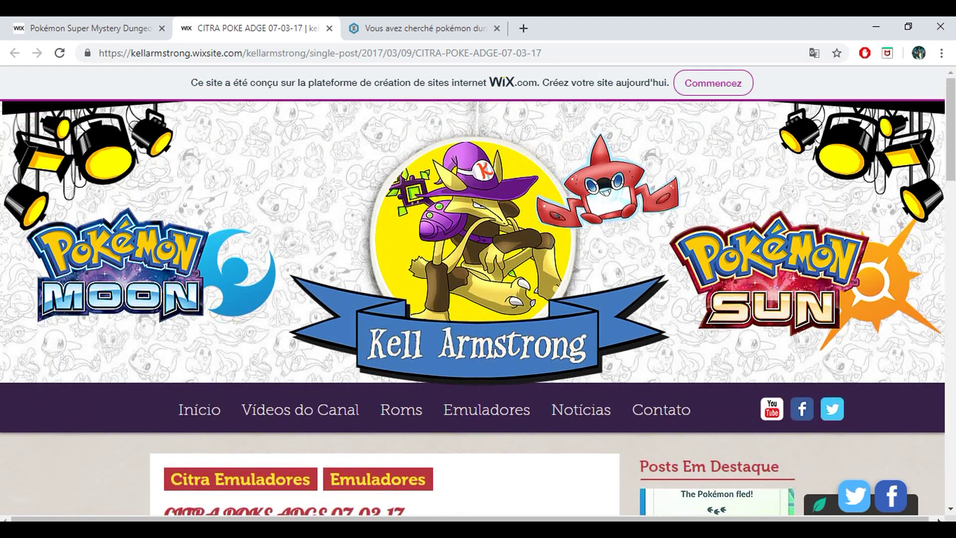
pyautogui.scroll(-4, 298, 199)
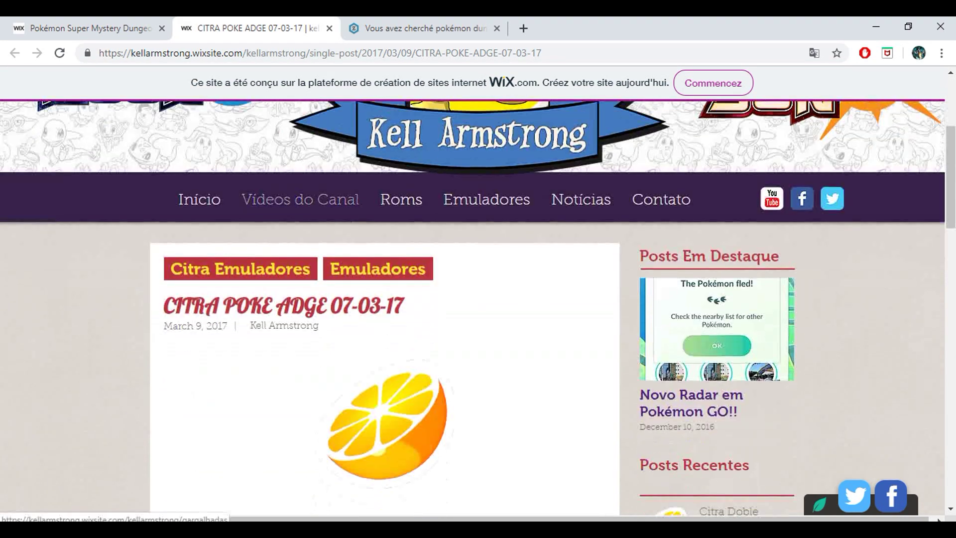
pyautogui.scroll(3, 401, 199)
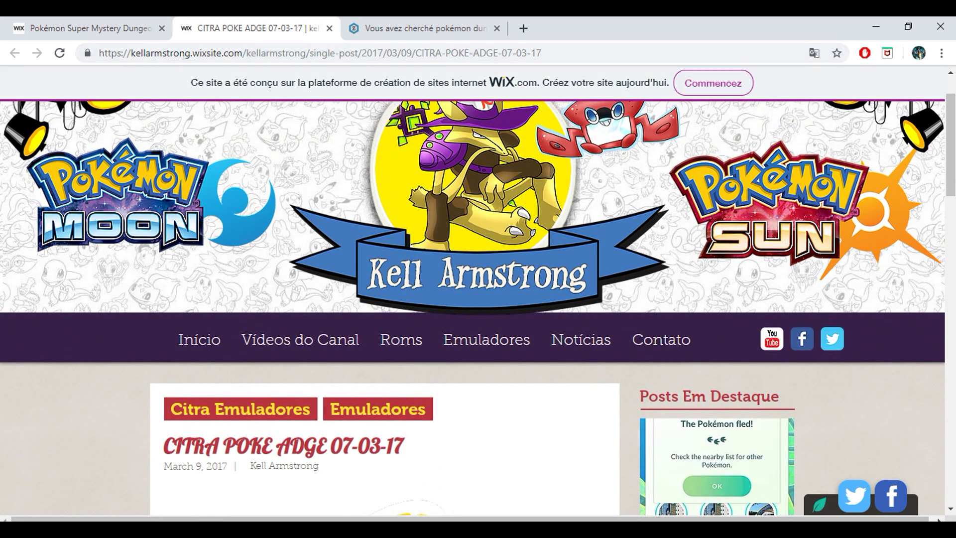
# Step: Review the Pokémon Super Mystery Dungeon post's game and save download links and highlight the archive password
pyautogui.click(91, 28)
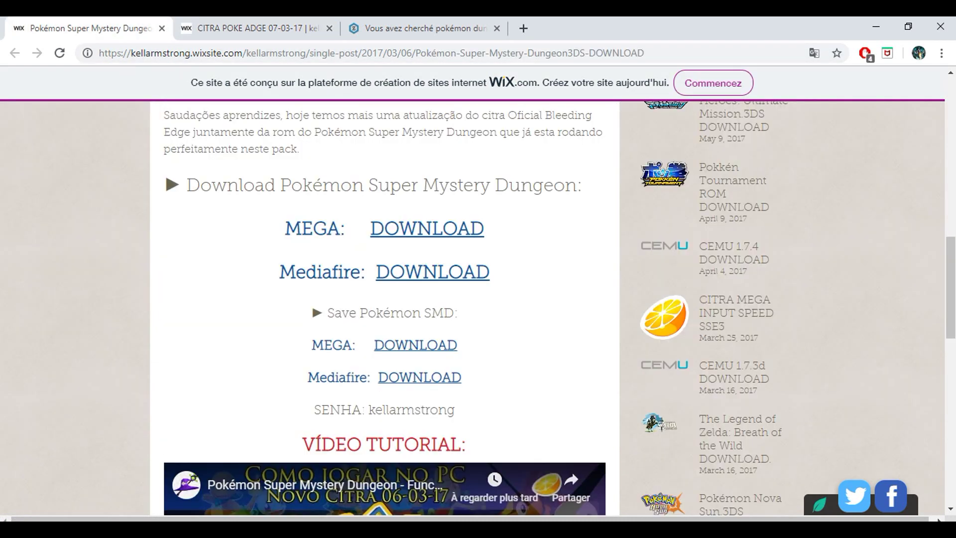
pyautogui.scroll(5, 383, 308)
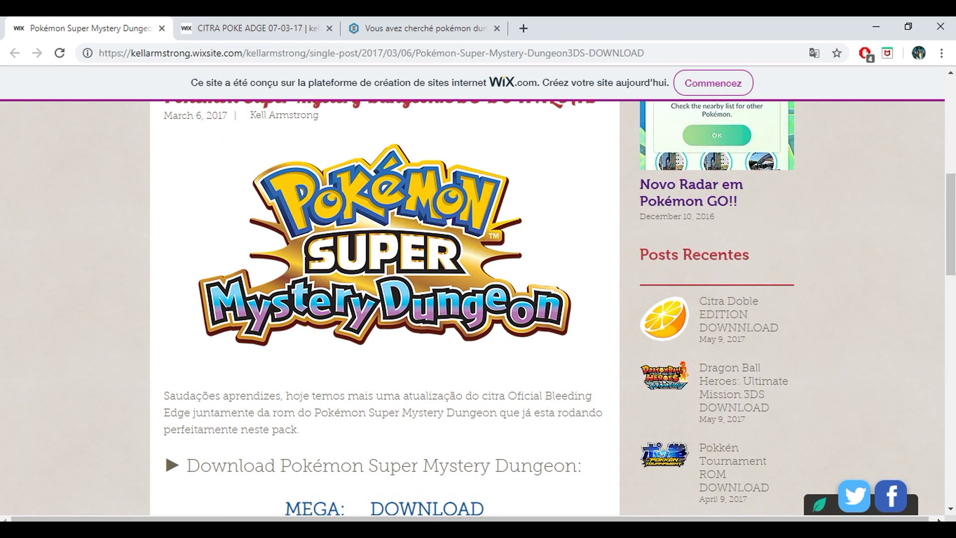
pyautogui.scroll(-9, 384, 309)
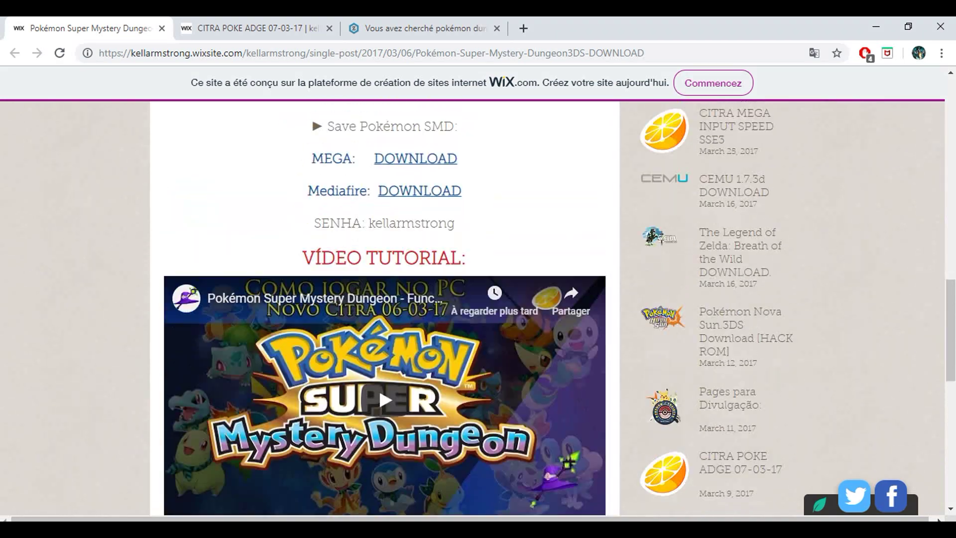
pyautogui.scroll(7, 383, 309)
pyautogui.scroll(-7, 383, 309)
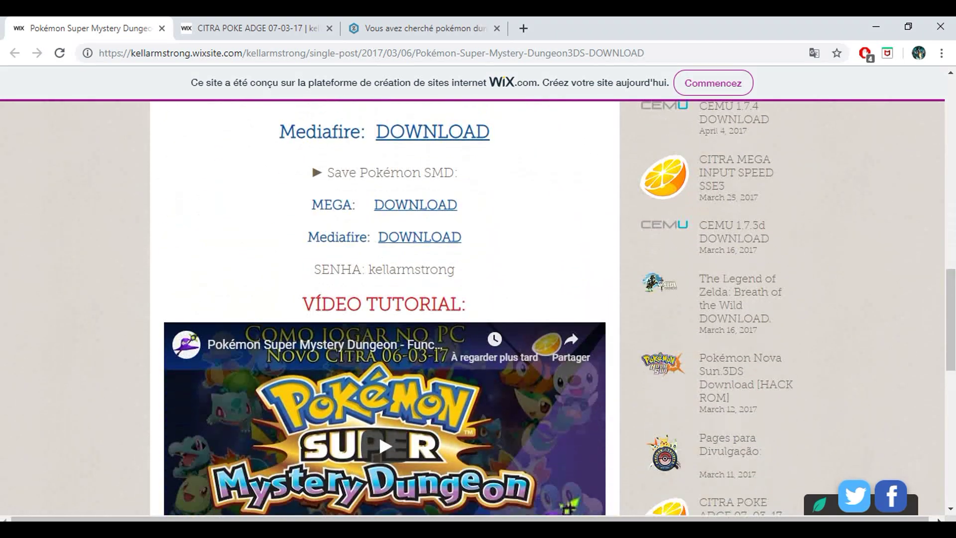
pyautogui.moveTo(455, 269); pyautogui.dragTo(365, 269)
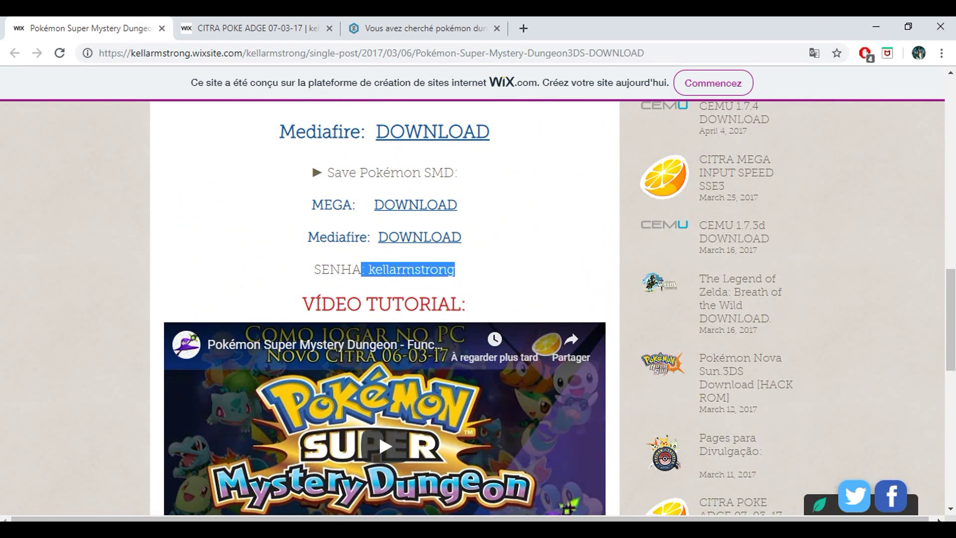
pyautogui.click(370, 270)
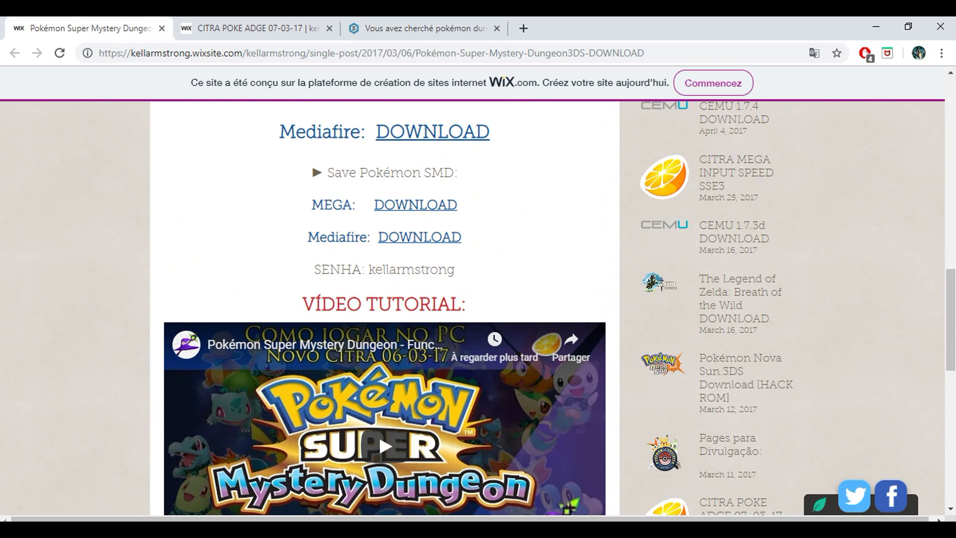
# Step: Look through the Ziperto search results for the Pokémon Mystery Dungeon ROMs
pyautogui.click(438, 29)
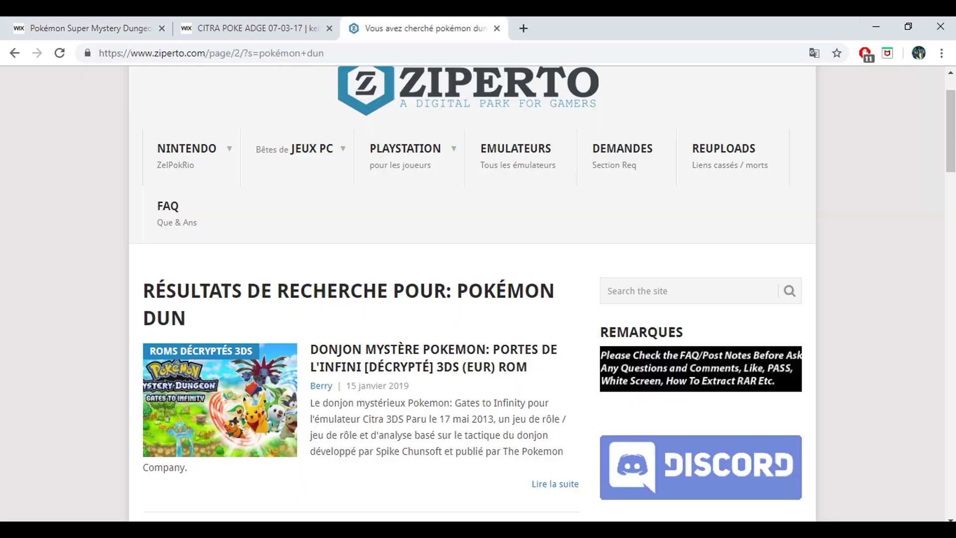
pyautogui.scroll(-20, 477, 294)
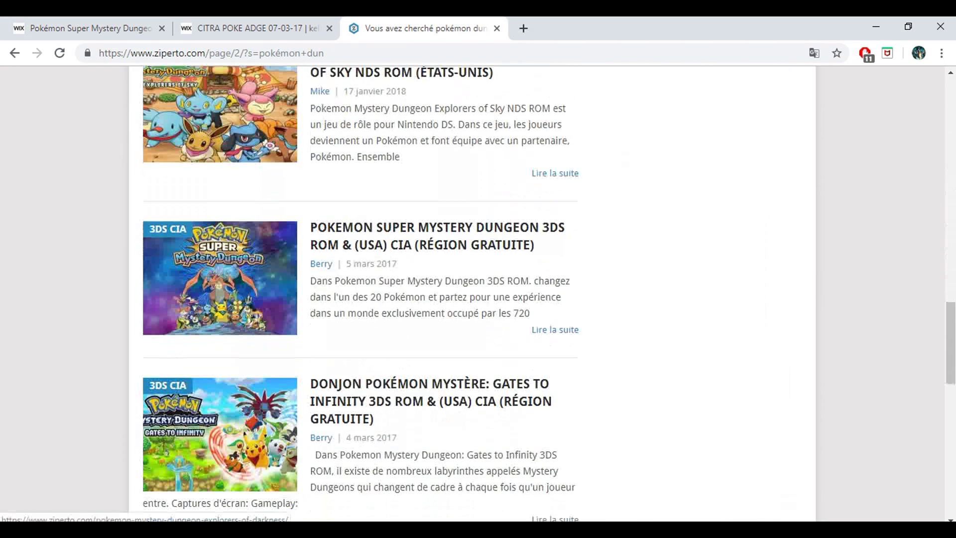
pyautogui.scroll(12, 478, 293)
pyautogui.scroll(13, 478, 294)
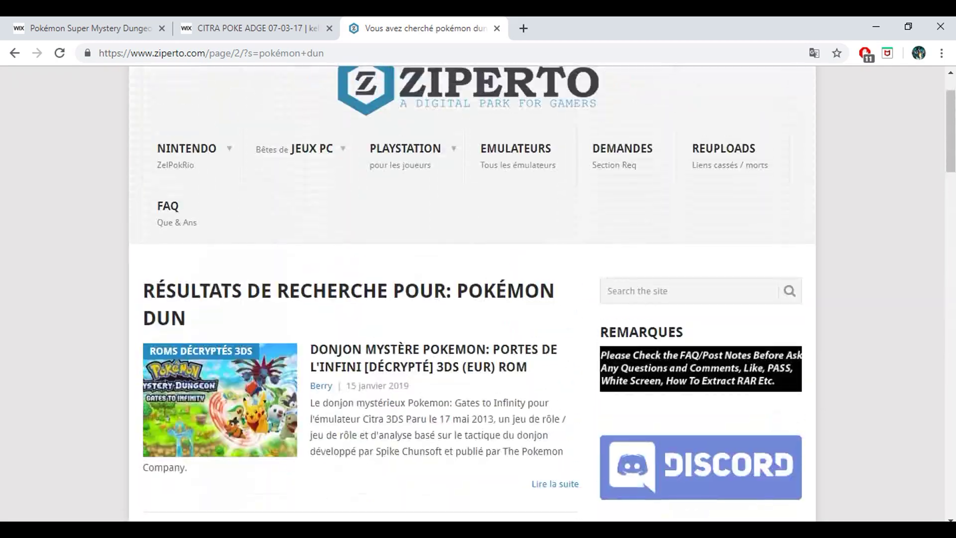
pyautogui.scroll(-18, 478, 293)
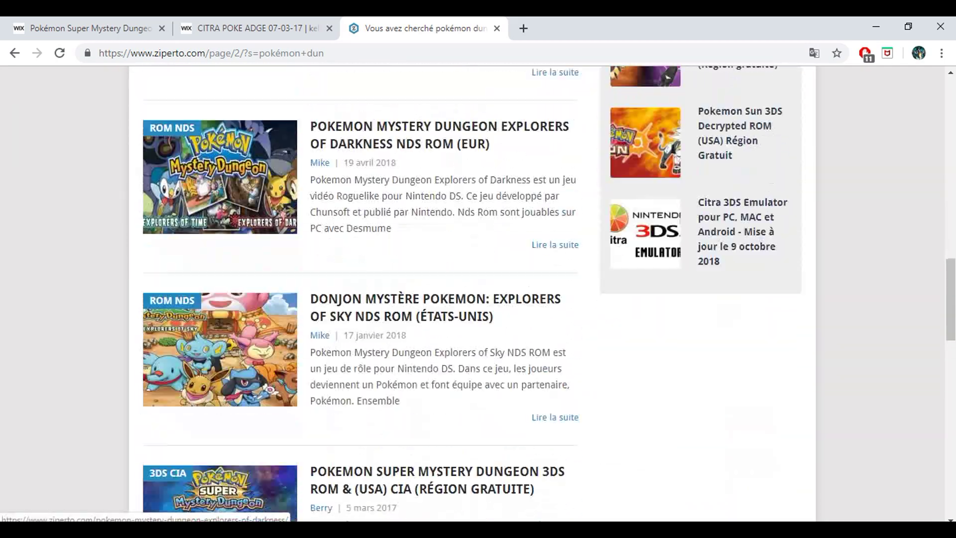
pyautogui.scroll(11, 478, 294)
pyautogui.scroll(7, 478, 293)
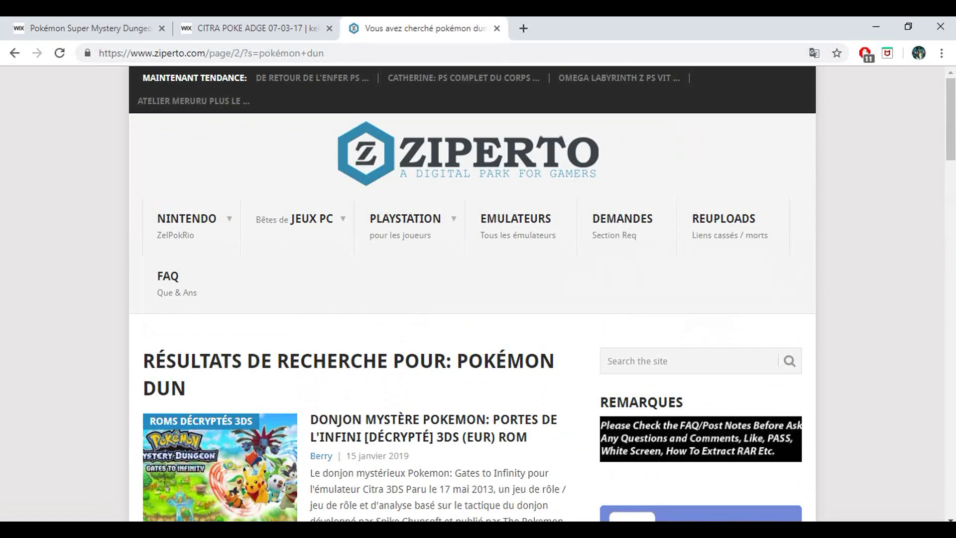
# Step: Minimize the browser and point out the PSMD-EUR-DecrTD-Ziperto and PSMD-USA archives on the desktop in turn
pyautogui.click(876, 26)
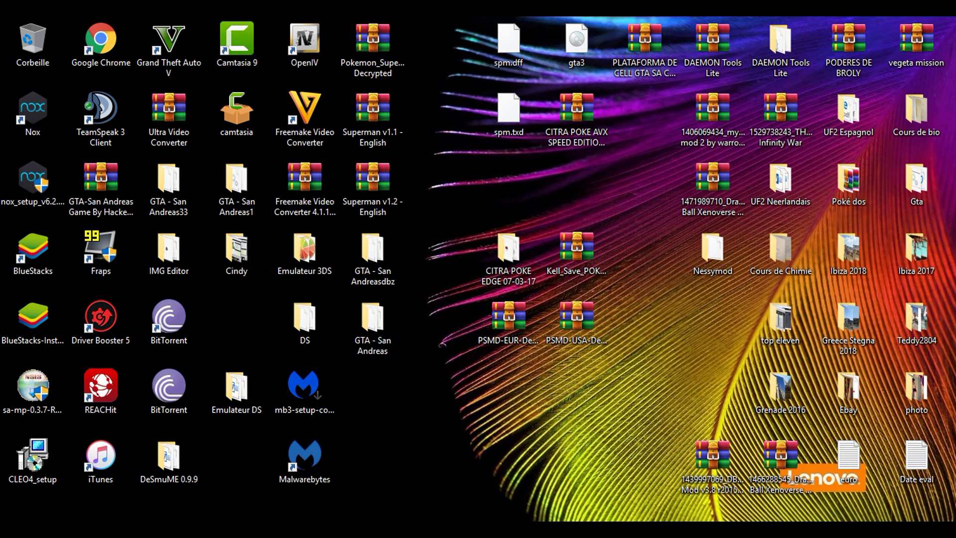
pyautogui.click(508, 321)
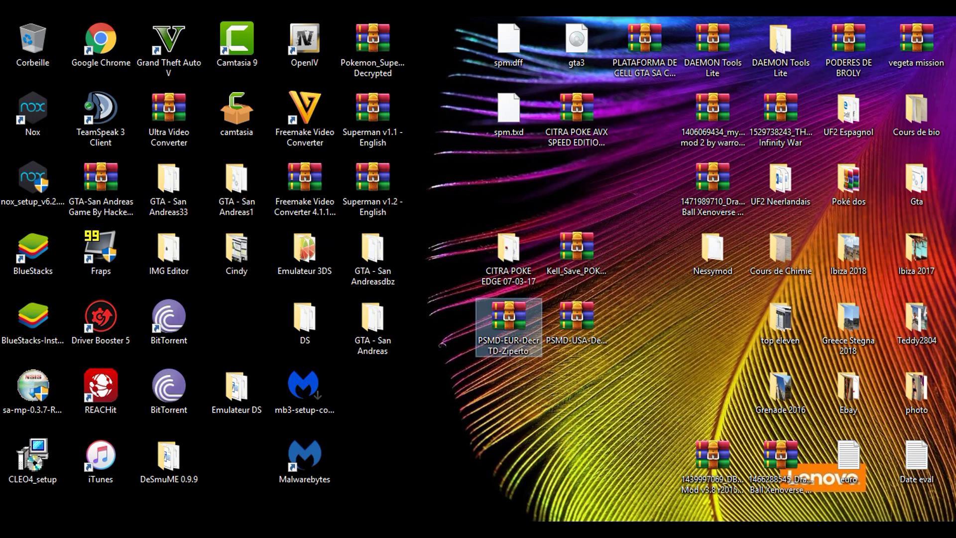
pyautogui.click(577, 321)
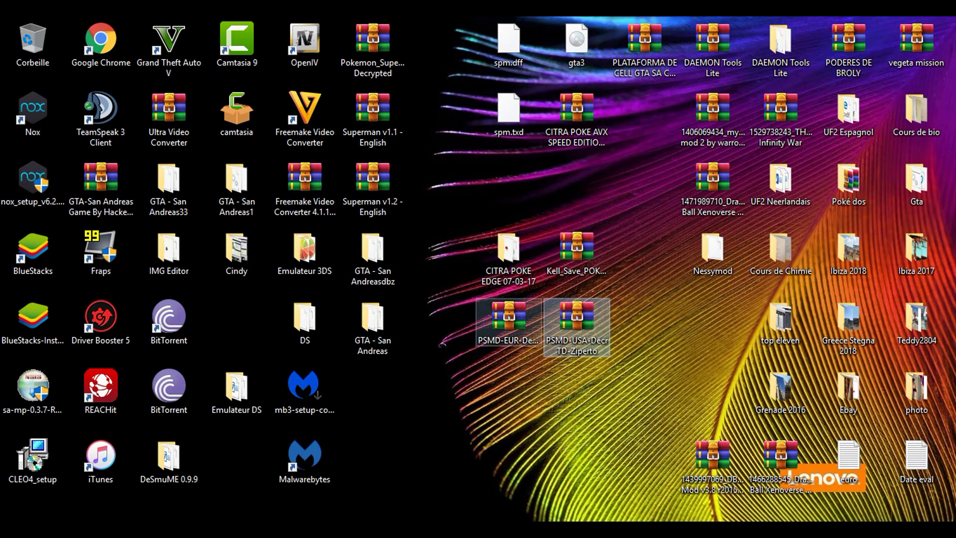
pyautogui.click(508, 321)
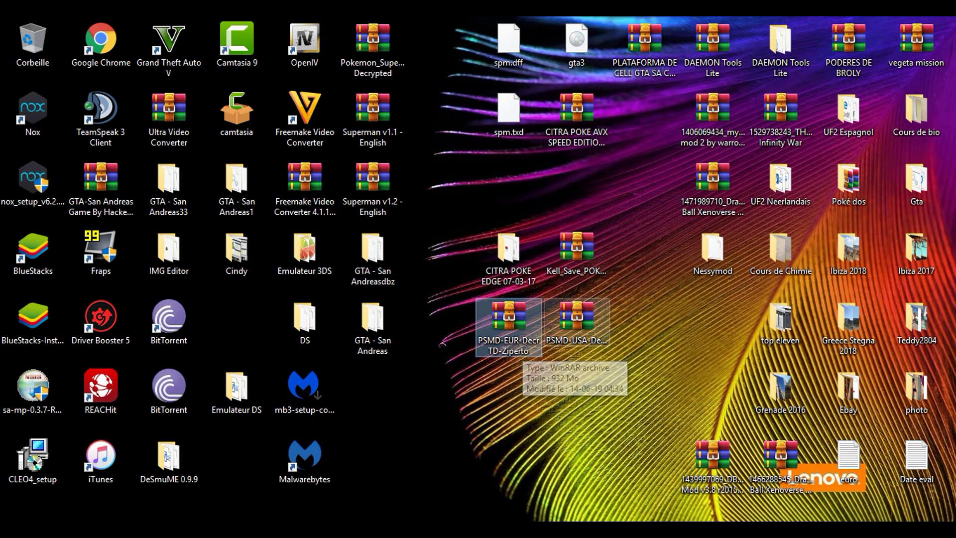
pyautogui.click(574, 326)
pyautogui.click(512, 326)
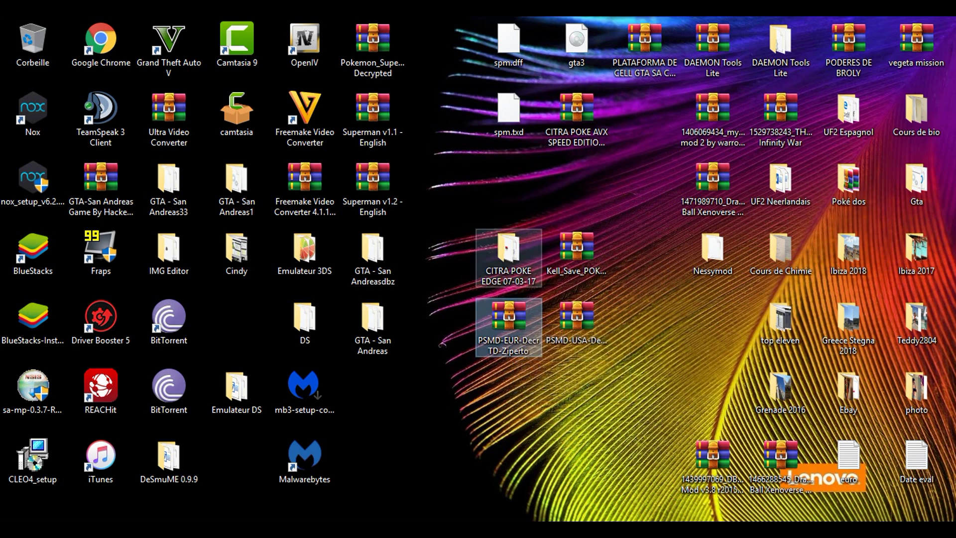
# Step: Launch citra-qt from the CITRA POKE EDGE FPS EDITION Ver 2.3.6 folder inside CITRA POKE EDGE 07-03-17
pyautogui.doubleClick(507, 252)
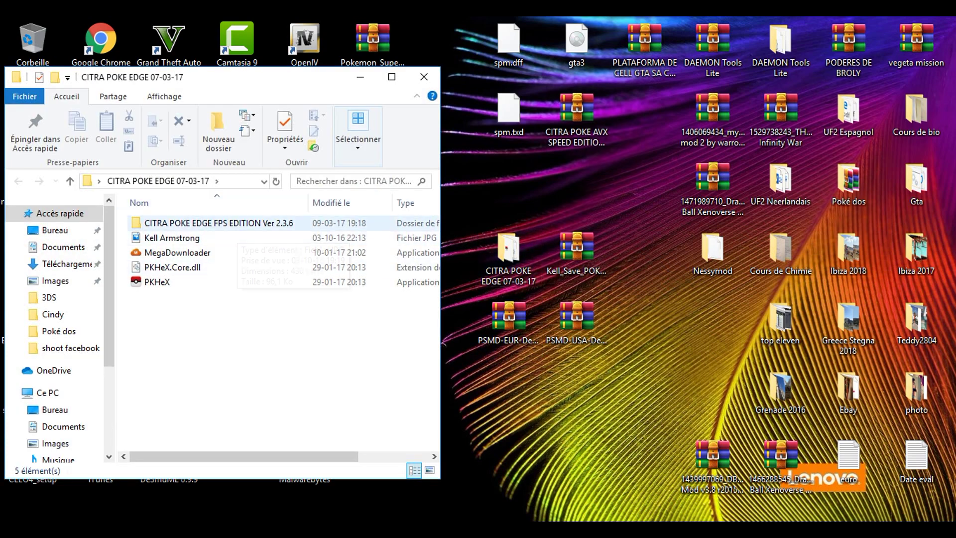
pyautogui.doubleClick(209, 223)
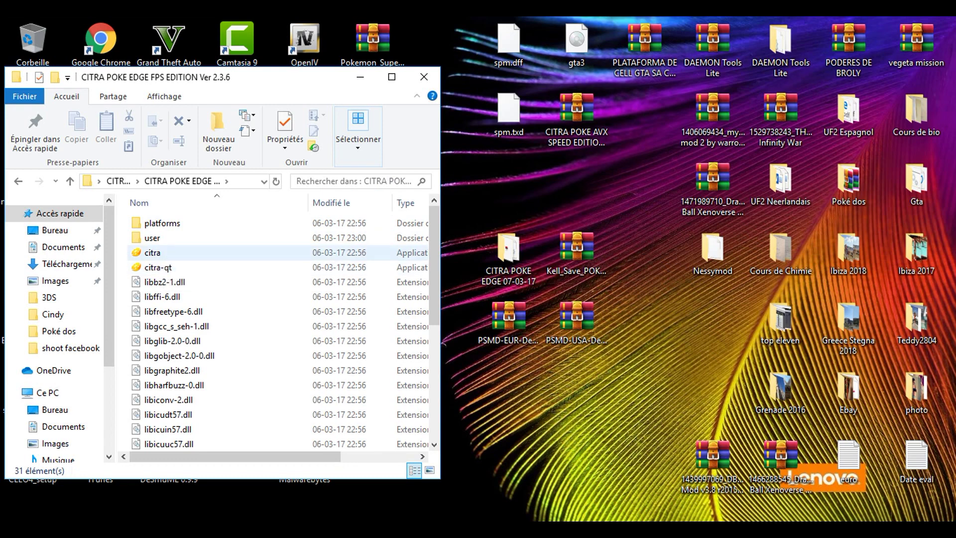
pyautogui.click(158, 267)
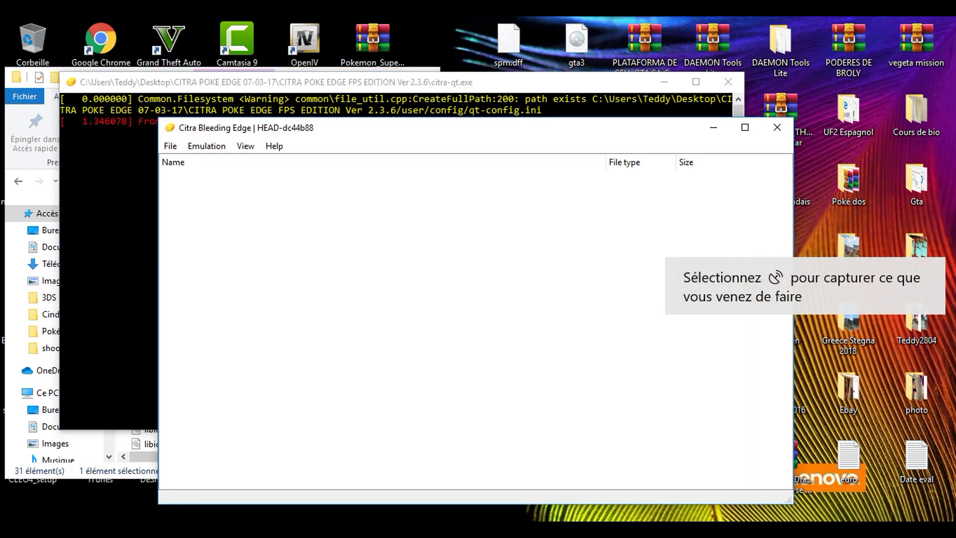
# Step: Try to find the game file on the desktop (Bureau) with Citra's Load File command, and close the emulator and its folder
pyautogui.click(170, 145)
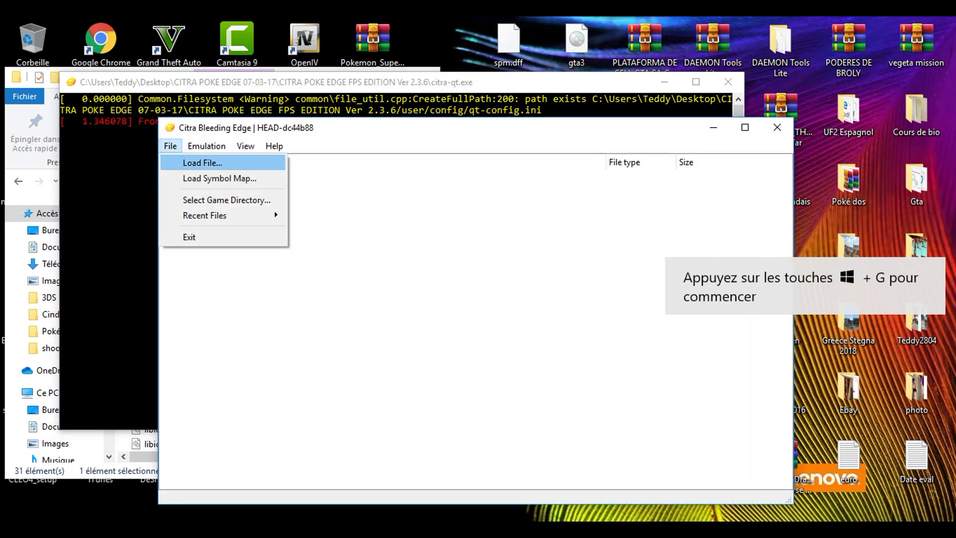
pyautogui.click(203, 160)
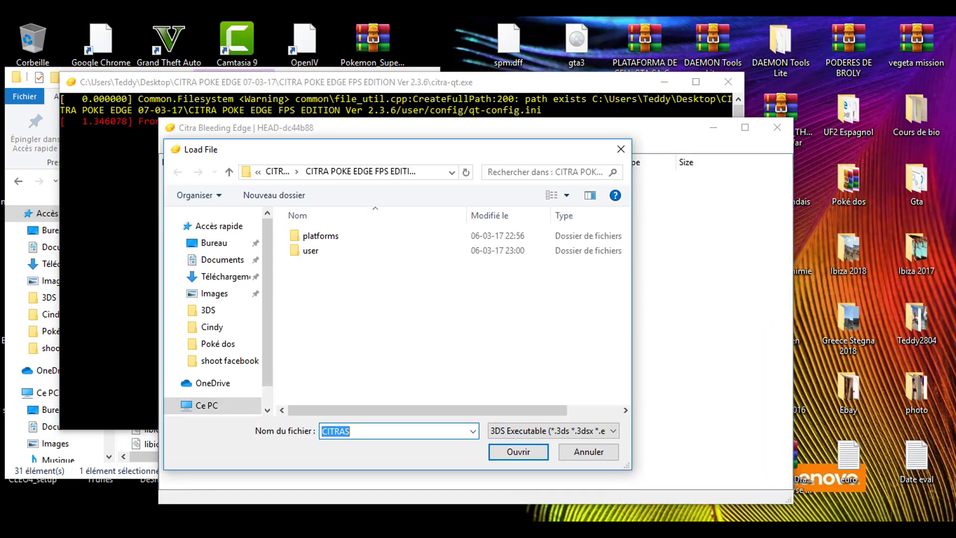
pyautogui.click(214, 260)
pyautogui.scroll(-7, 448, 311)
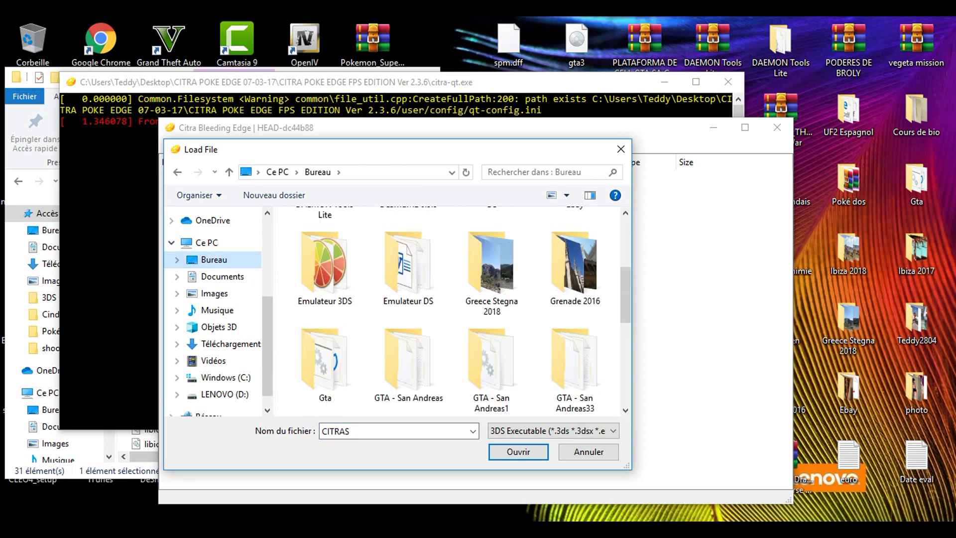
pyautogui.scroll(4, 448, 311)
pyautogui.scroll(3, 450, 309)
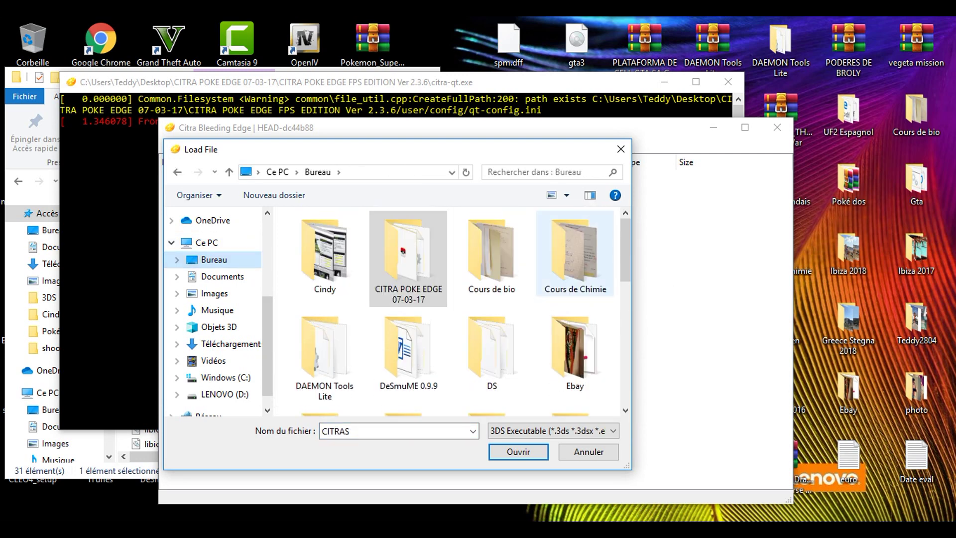
pyautogui.scroll(-1, 451, 308)
pyautogui.scroll(-5, 478, 263)
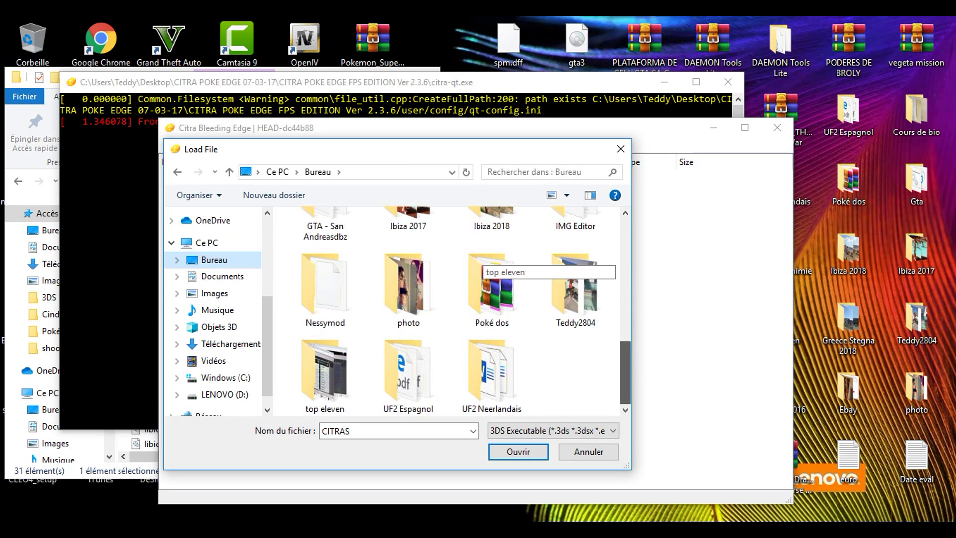
pyautogui.click(621, 148)
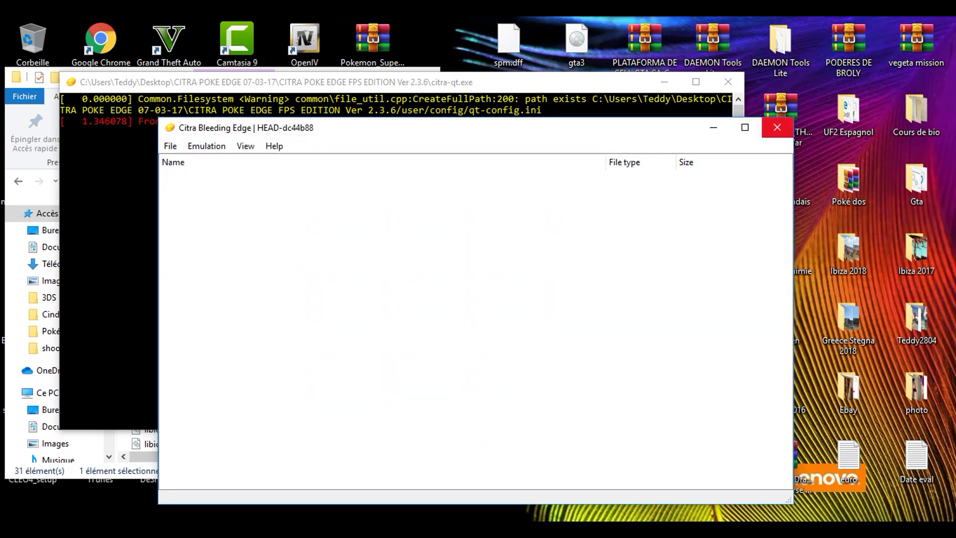
pyautogui.click(744, 127)
pyautogui.click(424, 76)
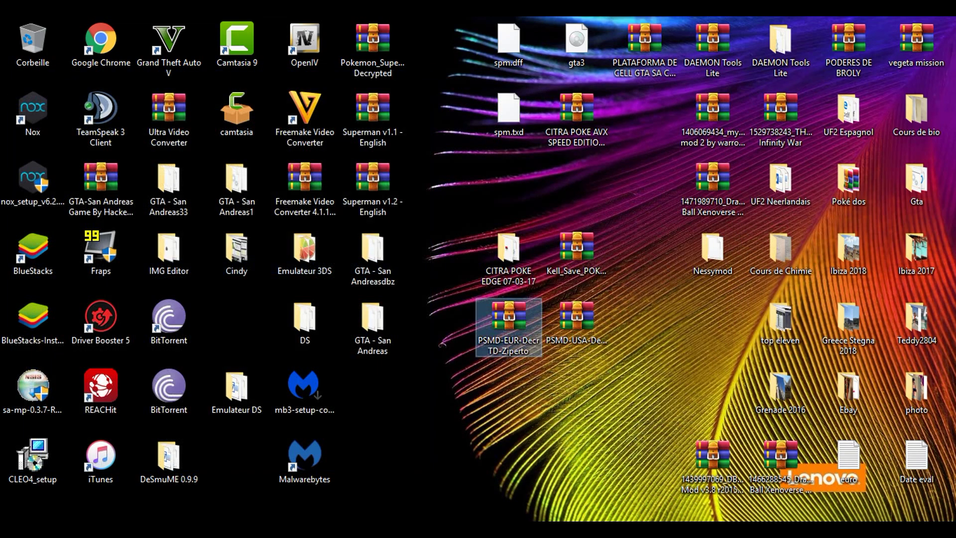
# Step: Extract the Pokemon Super Mystery Dungeon 3DS file from PSMD-EUR-DecrTD-Ziperto.rar to the desktop
pyautogui.doubleClick(508, 318)
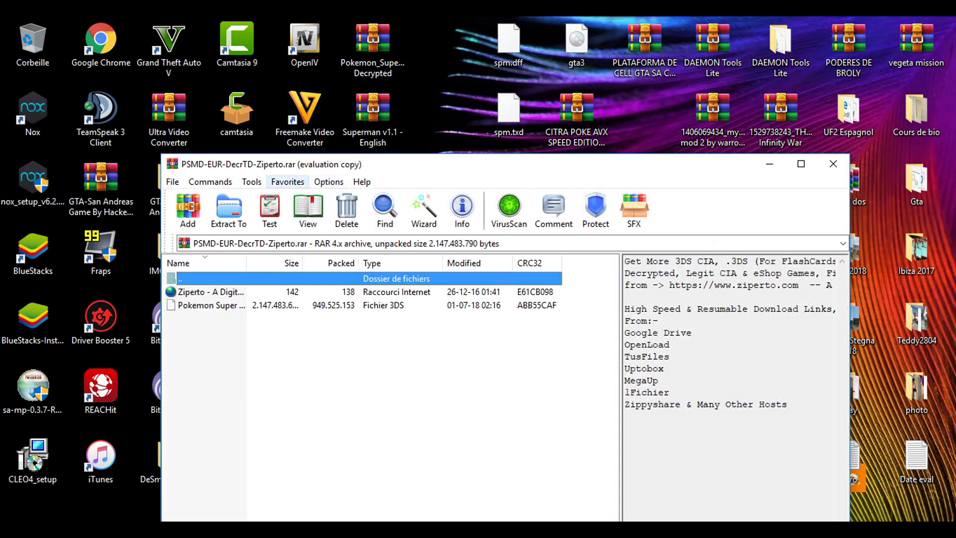
pyautogui.click(671, 387)
pyautogui.moveTo(597, 192); pyautogui.dragTo(814, 340)
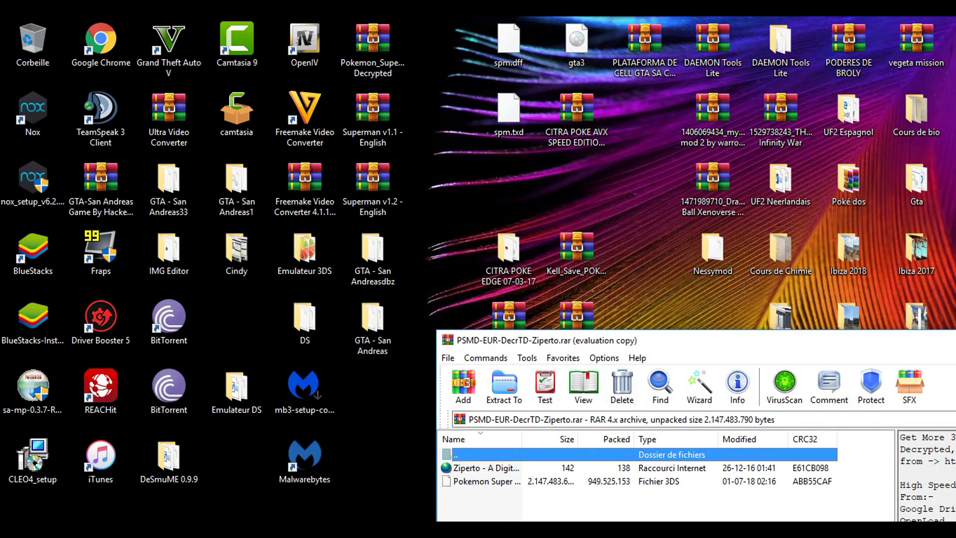
pyautogui.moveTo(483, 480); pyautogui.dragTo(373, 413)
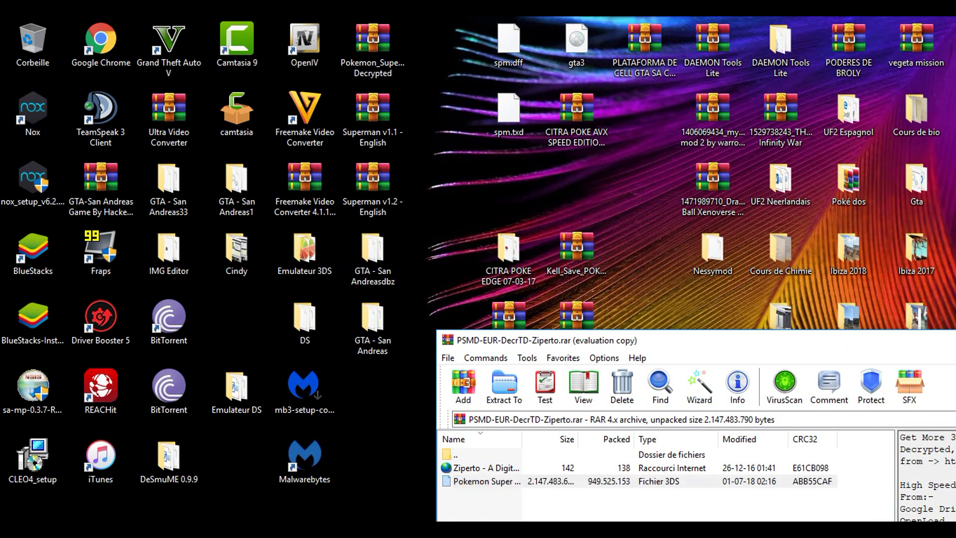
pyautogui.moveTo(478, 340); pyautogui.dragTo(321, 108)
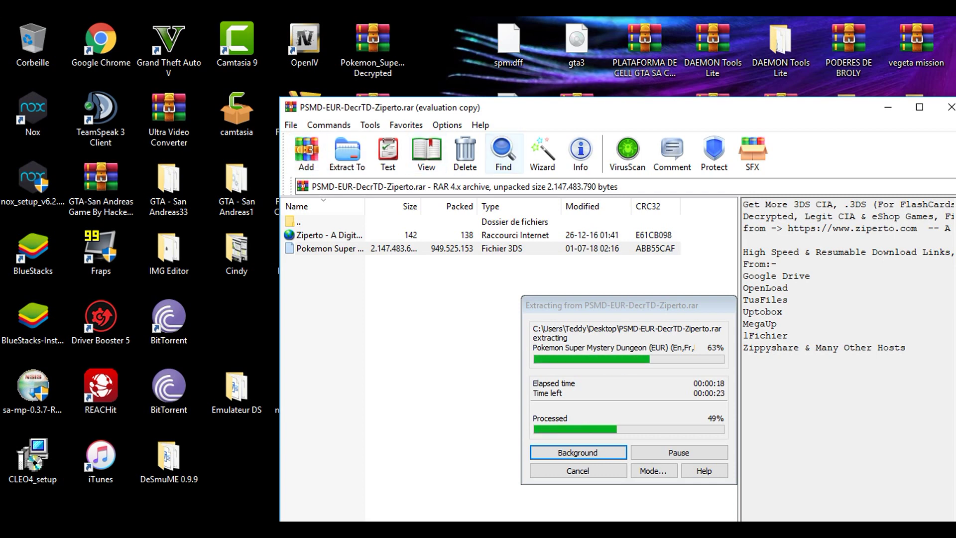
# Step: Close the archive window once extraction finishes and launch citra-qt from the CITRA POKE EDGE FPS EDITION Ver 2.3.6 folder
pyautogui.moveTo(538, 107); pyautogui.dragTo(410, 101)
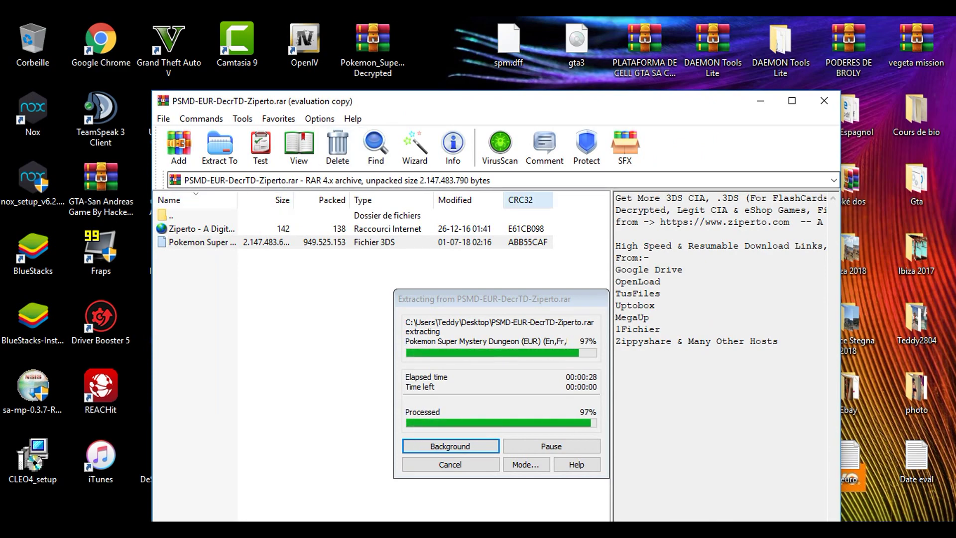
pyautogui.click(824, 100)
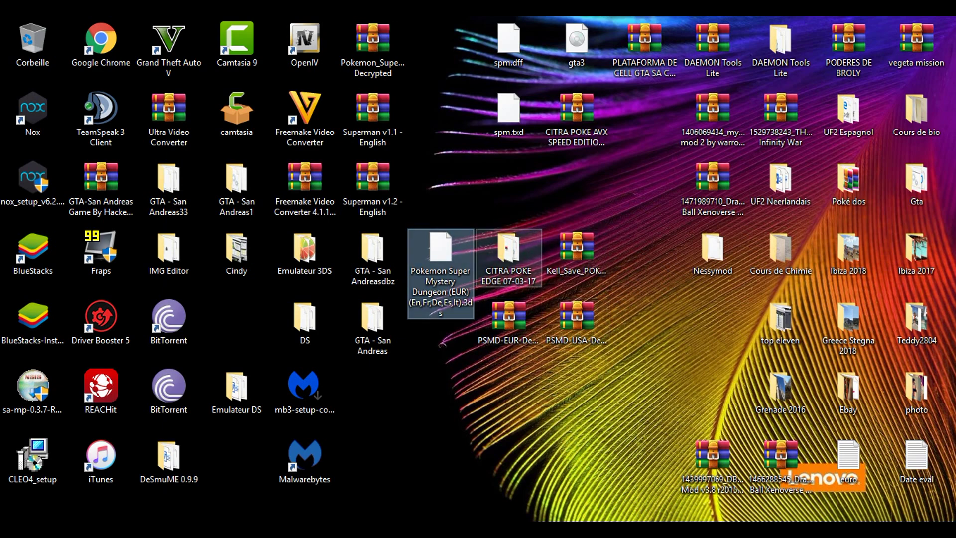
pyautogui.doubleClick(508, 254)
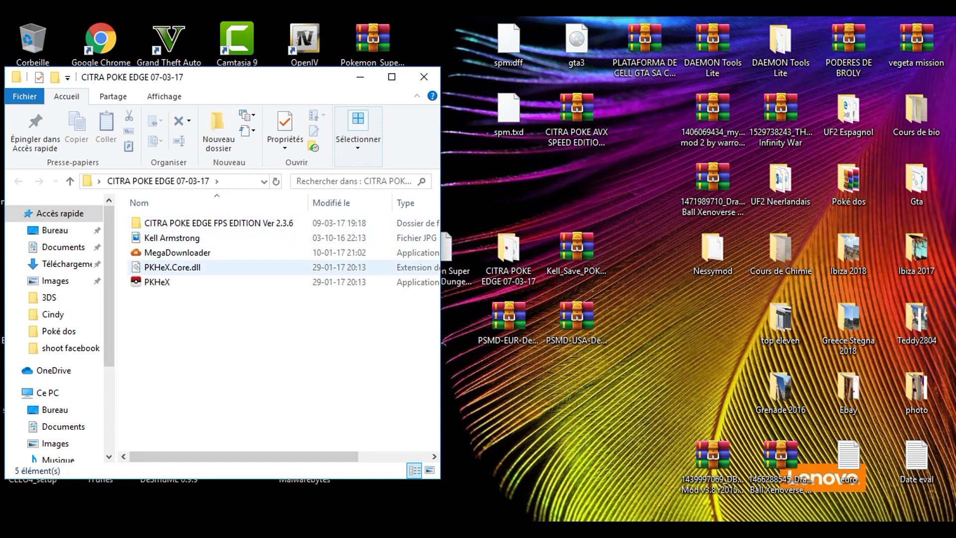
pyautogui.doubleClick(209, 223)
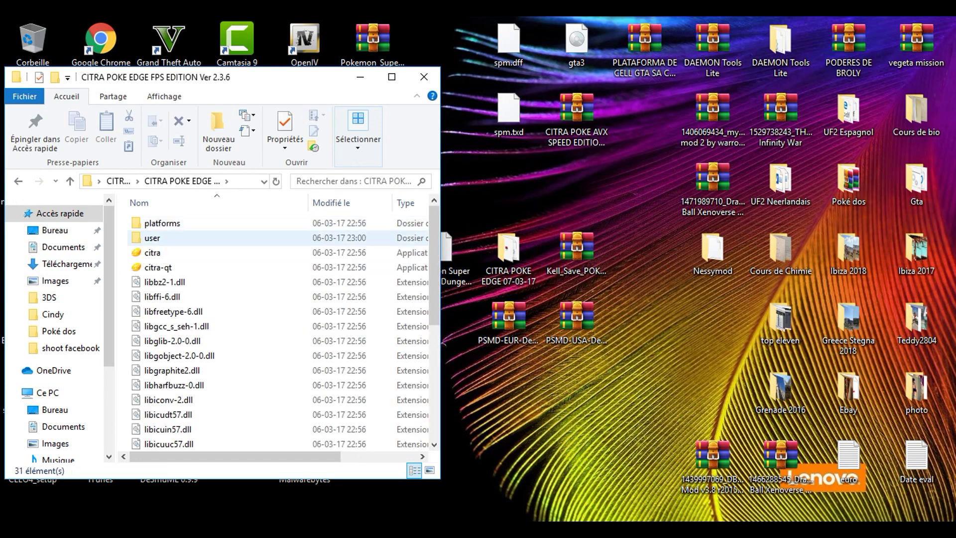
pyautogui.doubleClick(158, 267)
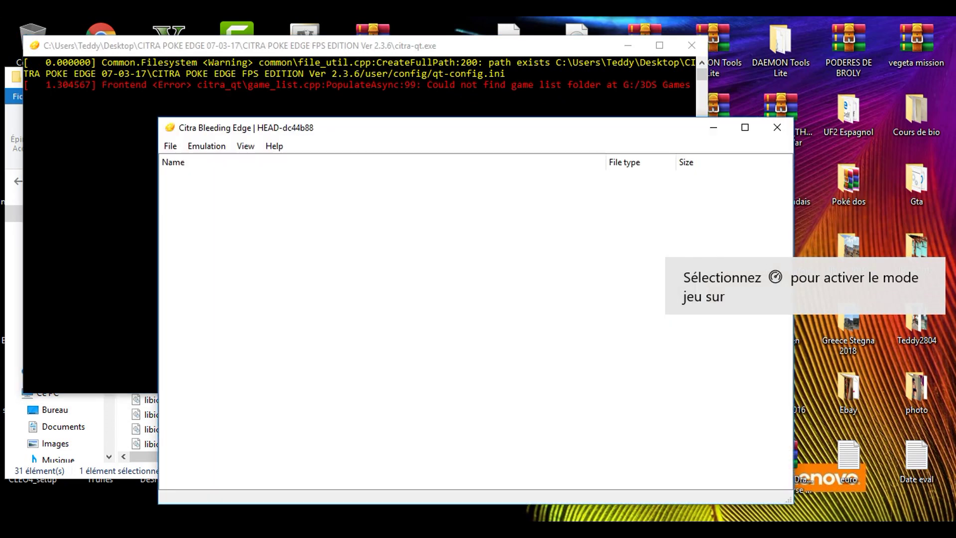
# Step: Load the Pokemon Super Mystery Dungeon (EUR) 3DS file from Bureau, maximize the emulator and continue past the game's ready prompt
pyautogui.click(170, 146)
pyautogui.click(202, 163)
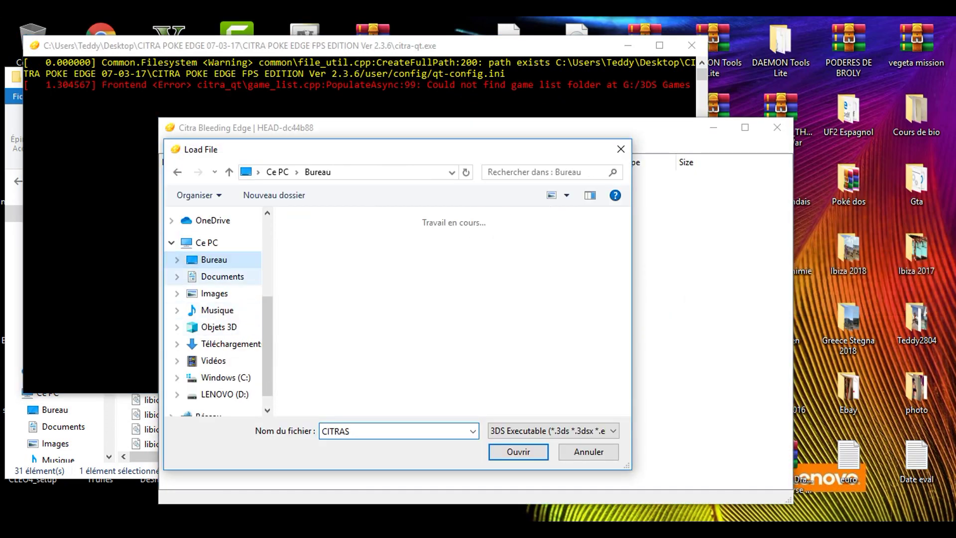
pyautogui.scroll(-8, 458, 319)
pyautogui.click(575, 349)
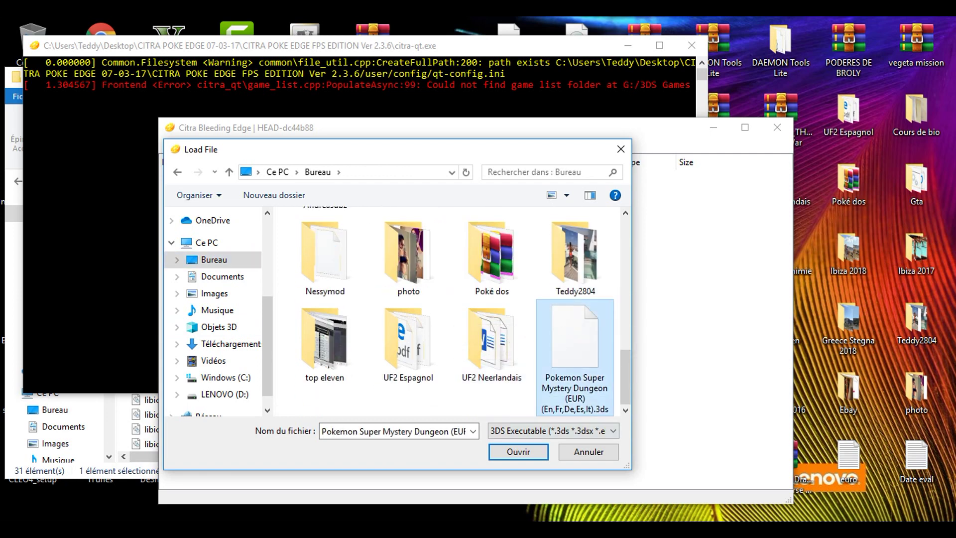
pyautogui.click(518, 451)
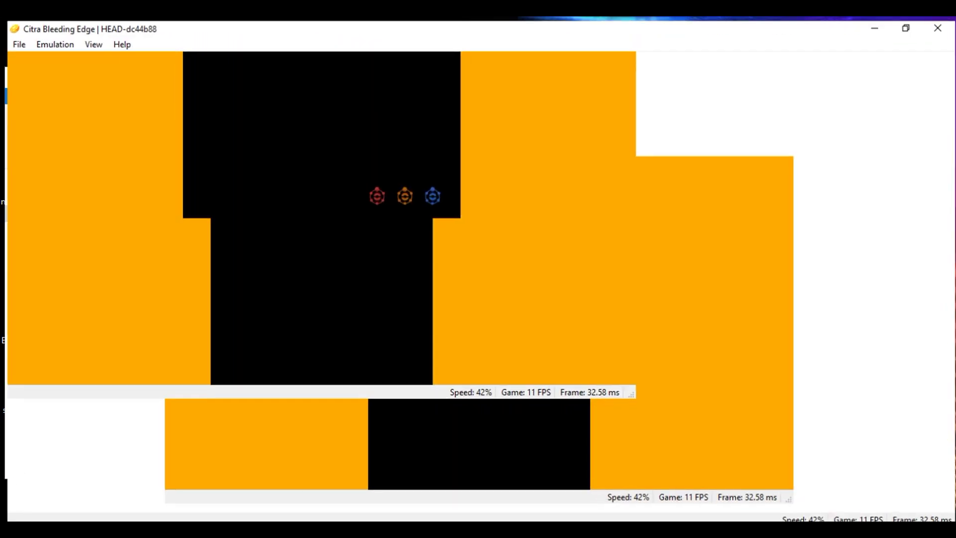
pyautogui.click(745, 127)
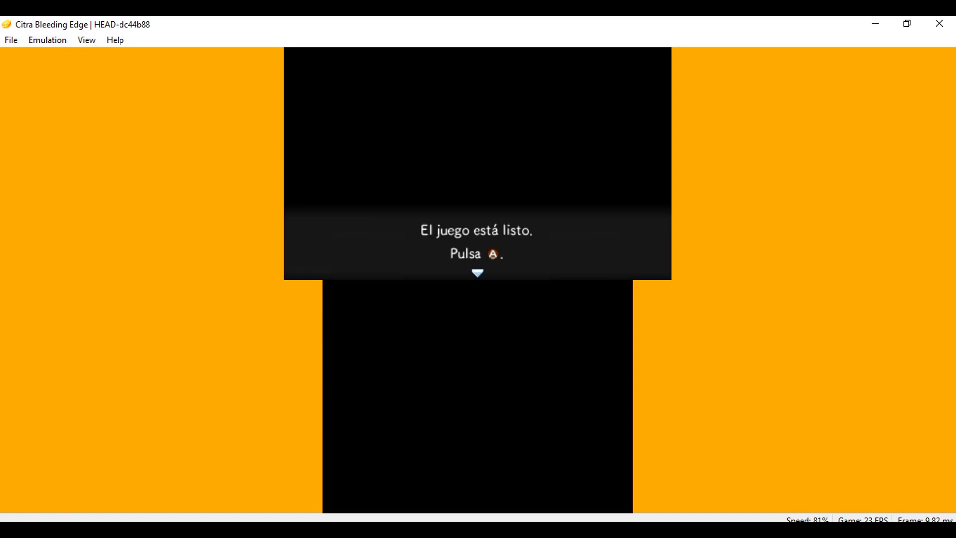
pyautogui.press('a')
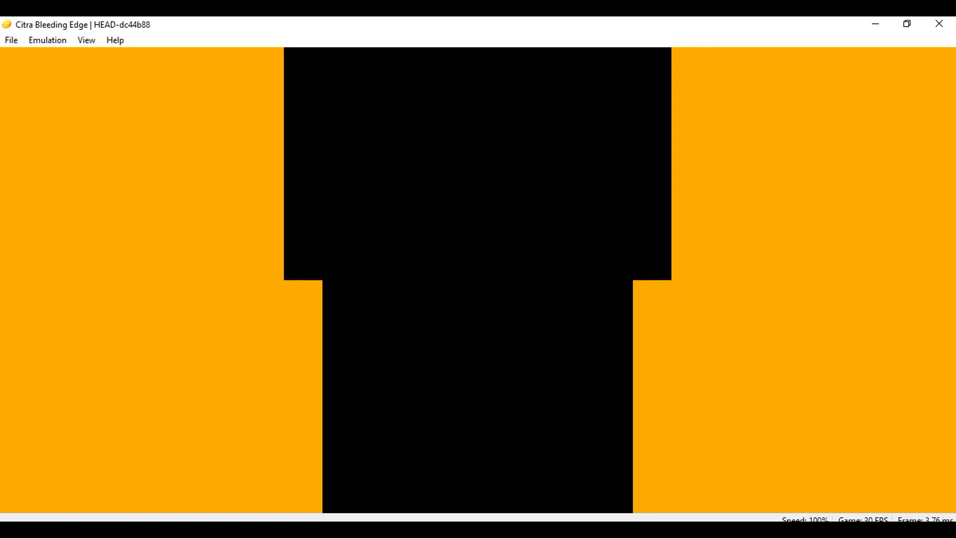
# Step: Choose EUR as the emulation region in Citra's configuration, check the graphics, audio and input settings, and accept the configuration
pyautogui.click(47, 41)
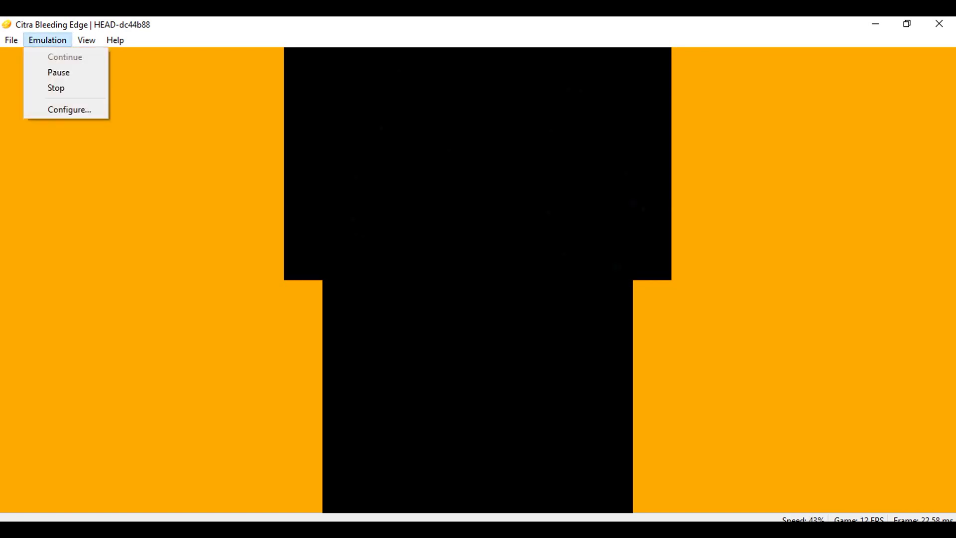
pyautogui.press('Return')
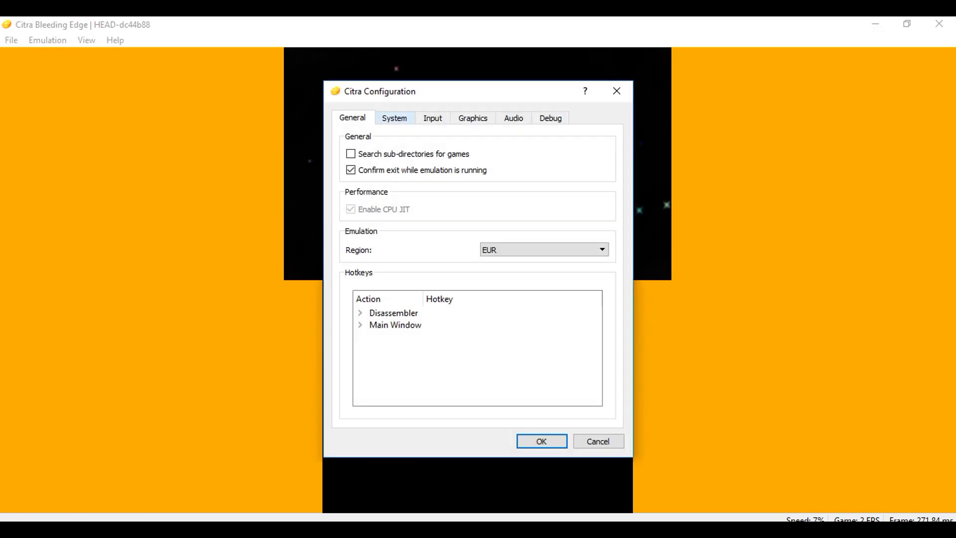
pyautogui.click(544, 249)
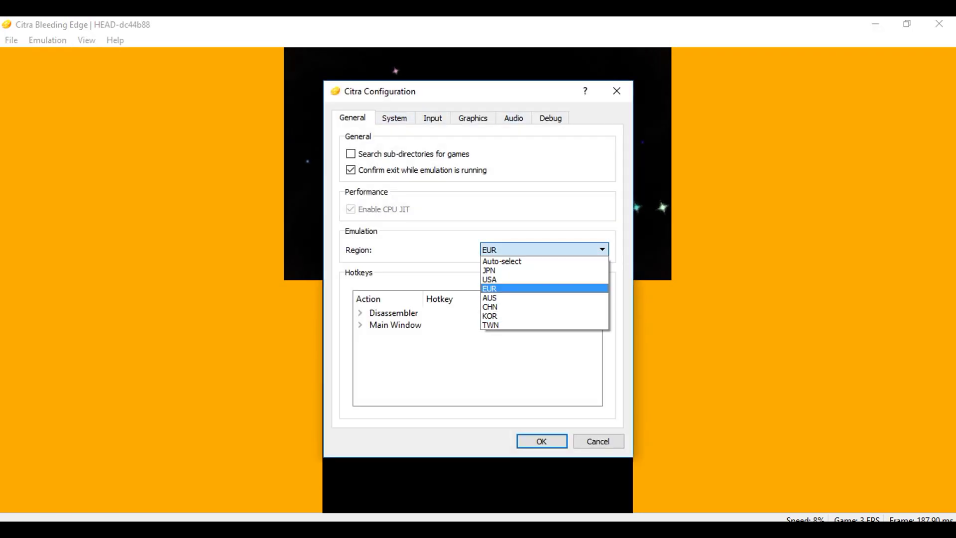
pyautogui.click(490, 288)
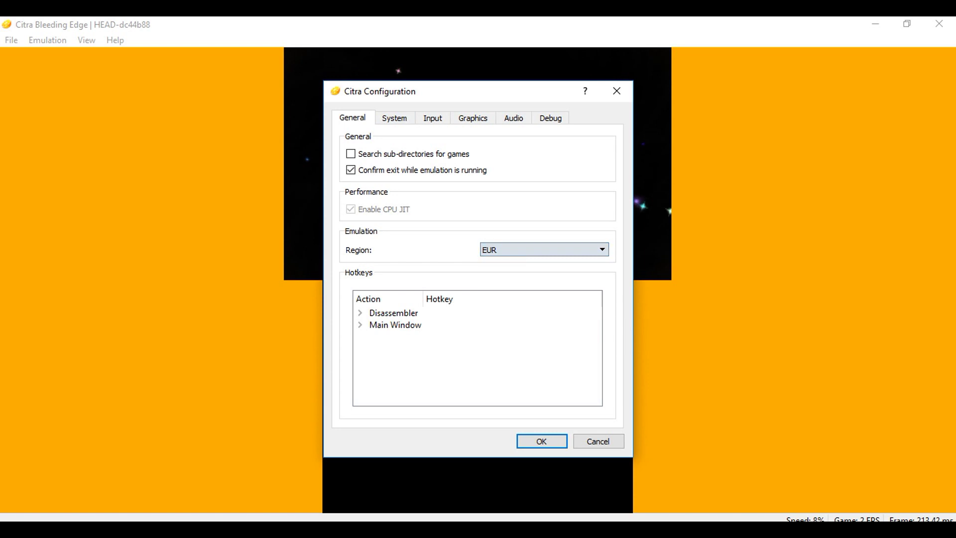
pyautogui.click(472, 118)
pyautogui.click(514, 118)
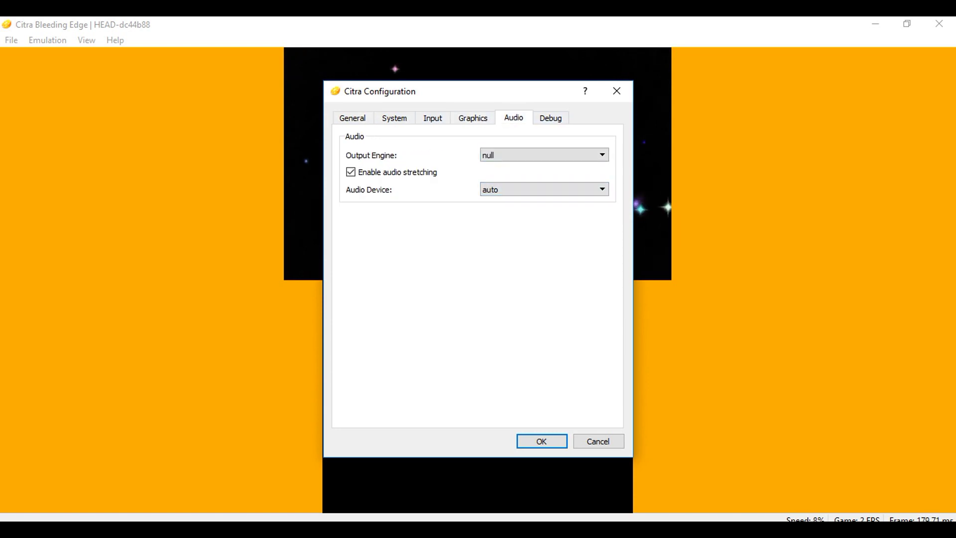
pyautogui.click(433, 118)
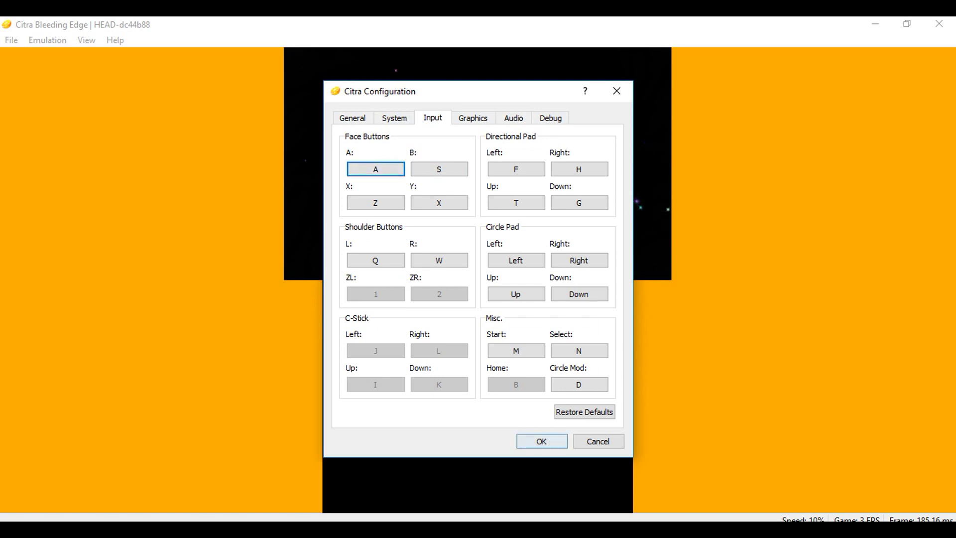
pyautogui.click(541, 441)
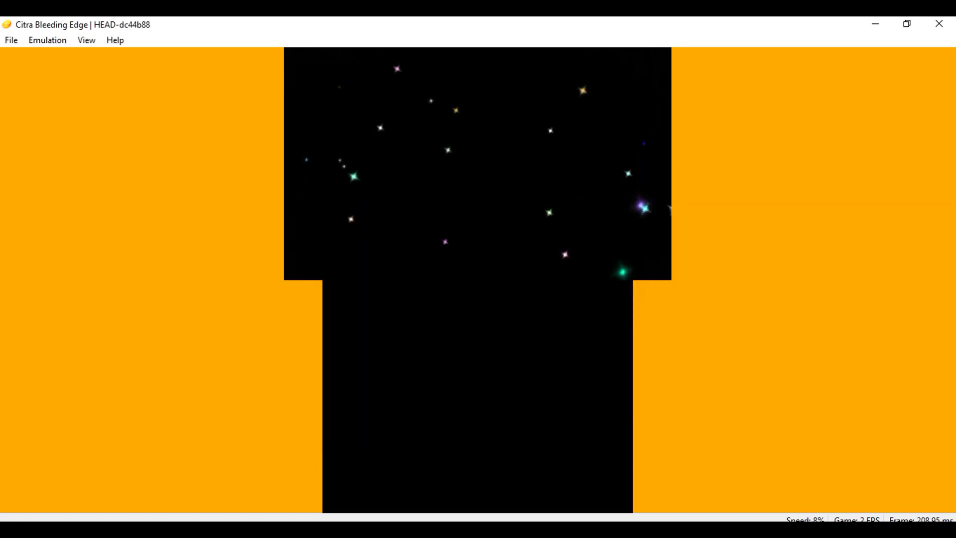
# Step: Examine the audio, graphics, input, system and general settings in Citra's configuration and close it without changes
pyautogui.click(47, 40)
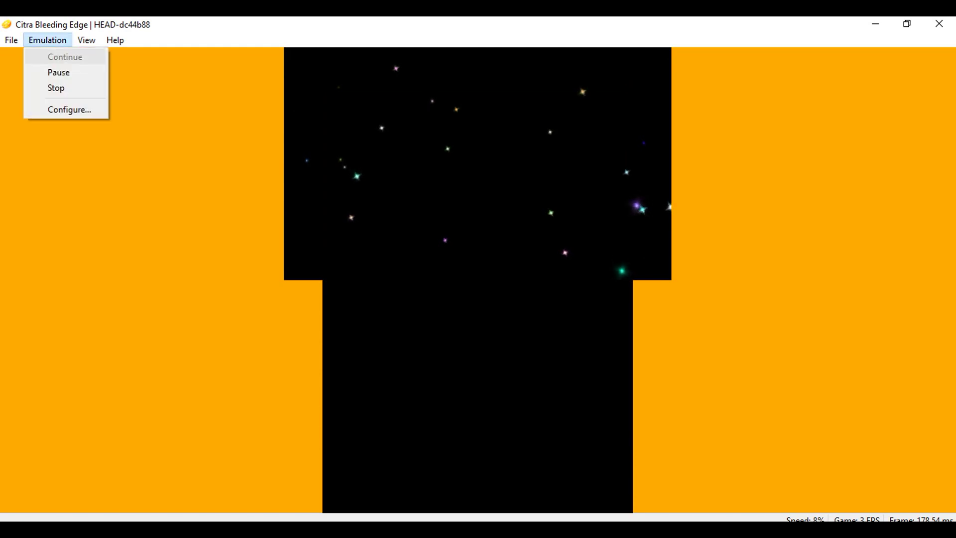
pyautogui.click(64, 109)
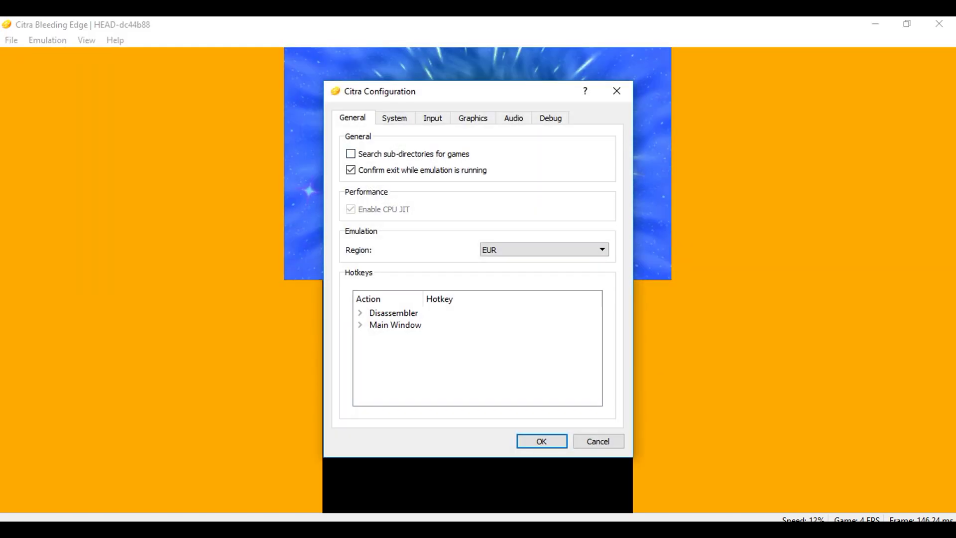
pyautogui.click(513, 118)
pyautogui.click(472, 118)
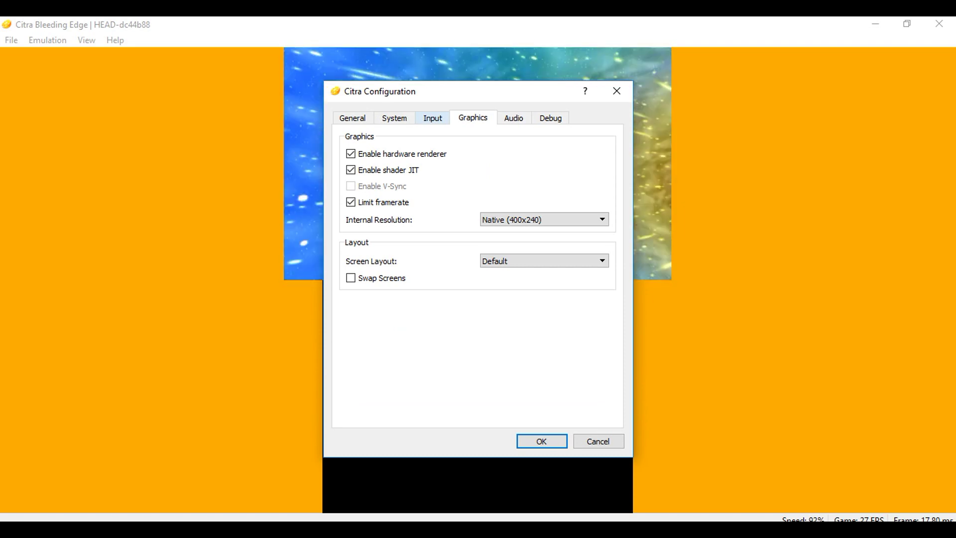
pyautogui.click(432, 118)
pyautogui.click(395, 118)
pyautogui.click(352, 118)
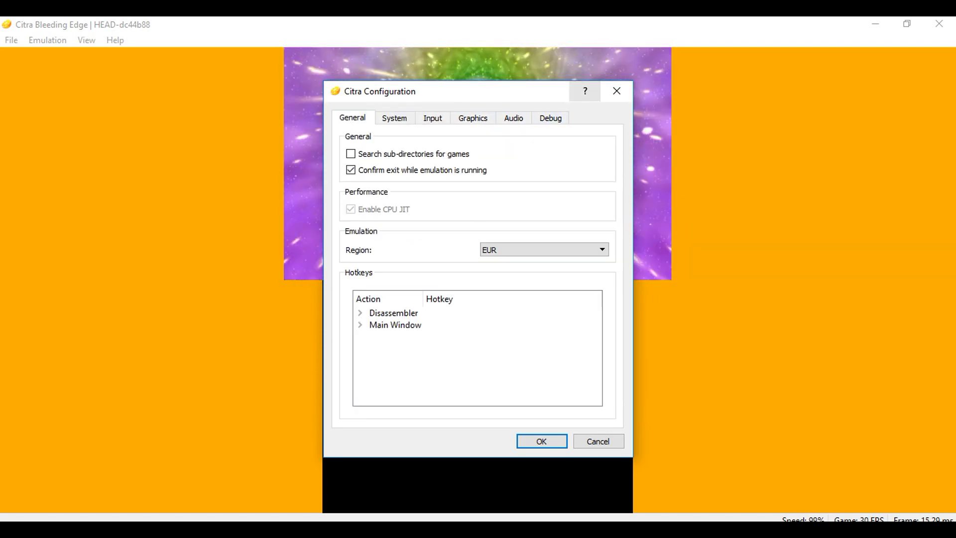
pyautogui.click(616, 91)
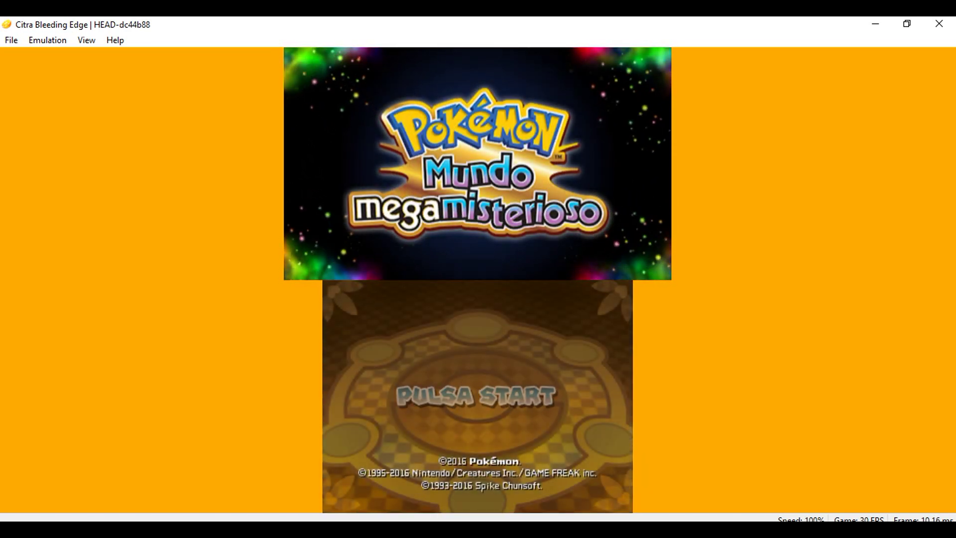
# Step: Reopen Citra's configuration from the game's title screen and enable Search sub-directories for games
pyautogui.click(47, 40)
pyautogui.click(69, 109)
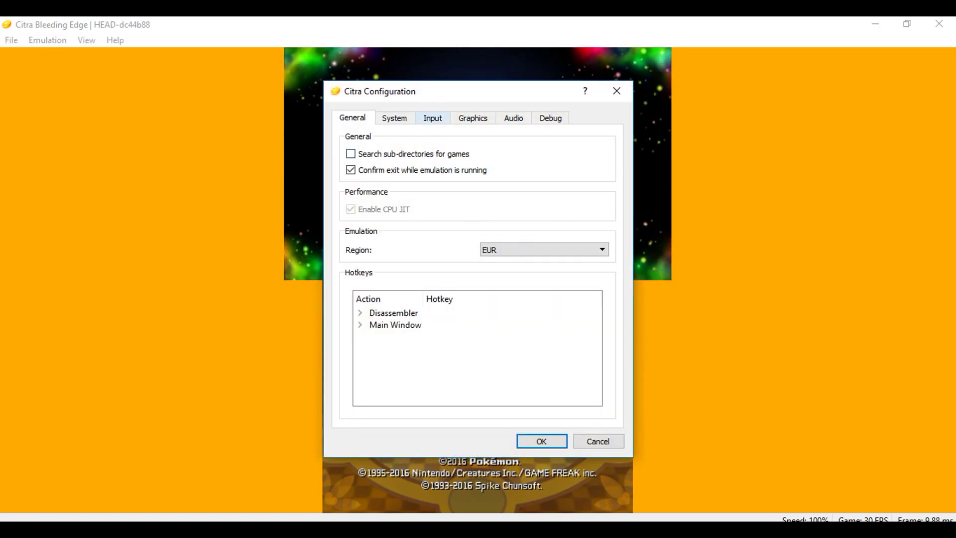
pyautogui.click(394, 118)
pyautogui.click(432, 119)
pyautogui.hotkey('ctrl', 'shift', 'Tab')
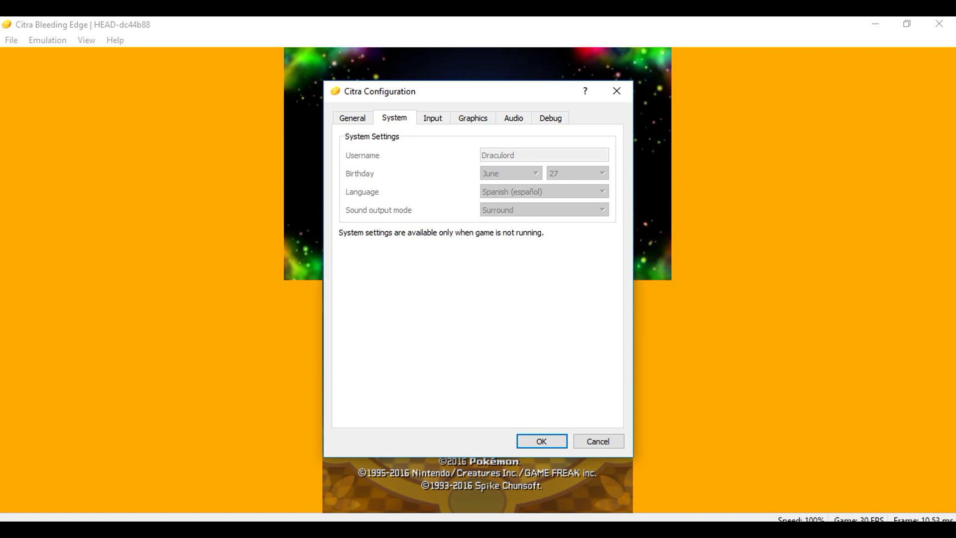
pyautogui.hotkey('ctrl', 'shift', 'Tab')
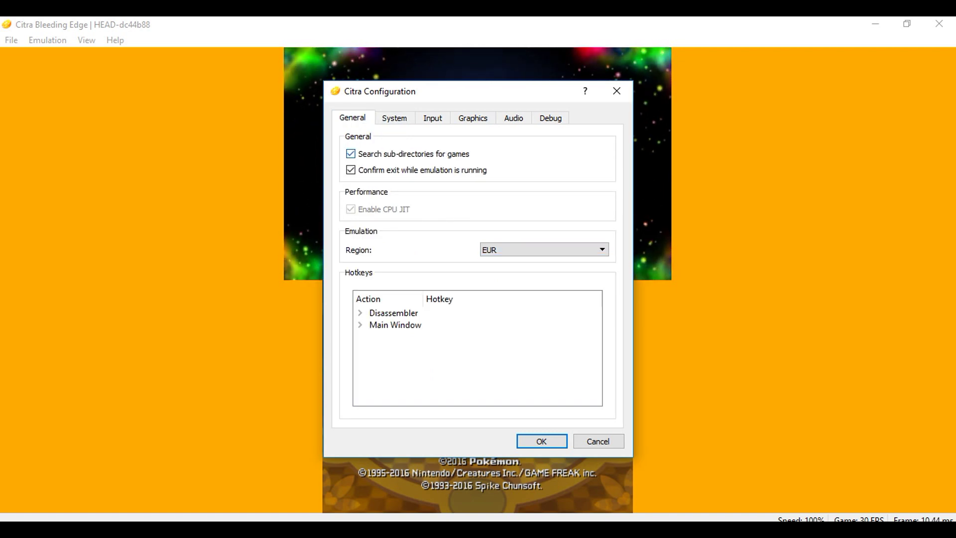
# Step: Examine the system, audio and other configuration pages in turn and return to the general settings
pyautogui.hotkey('ctrl', 'Tab')
pyautogui.hotkey('ctrl', 'Tab')
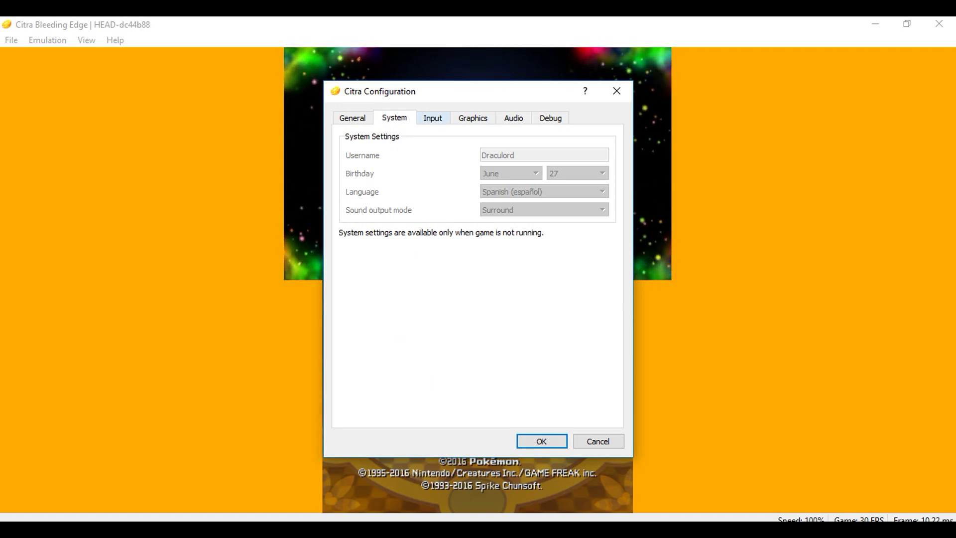
pyautogui.hotkey('ctrl', 'Tab')
pyautogui.hotkey('ctrl', 'Tab')
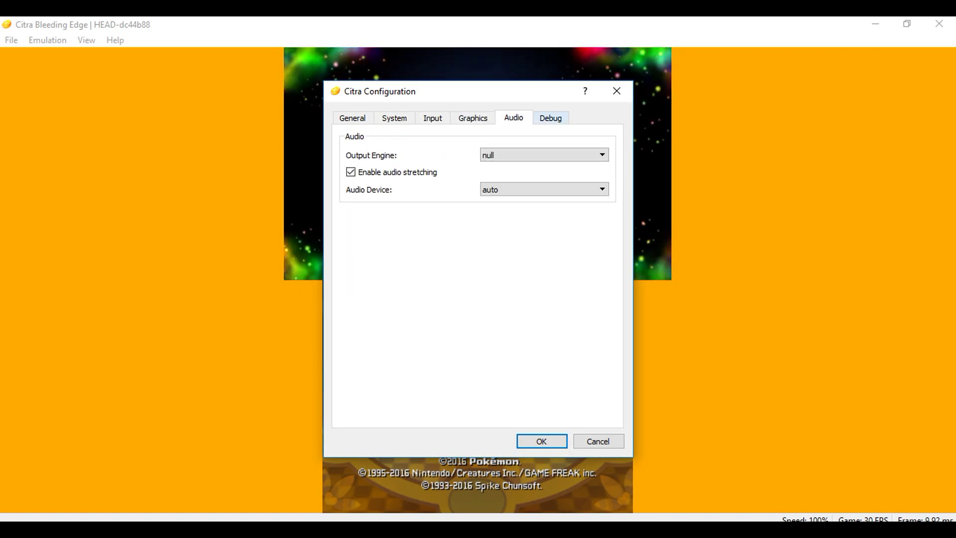
pyautogui.hotkey('ctrl', 'Tab')
pyautogui.hotkey('ctrl', 'shift', 'Tab')
pyautogui.hotkey('ctrl', 'shift', 'Tab')
pyautogui.hotkey('ctrl', 'shift', 'Tab')
pyautogui.hotkey('ctrl', 'shift', 'Tab')
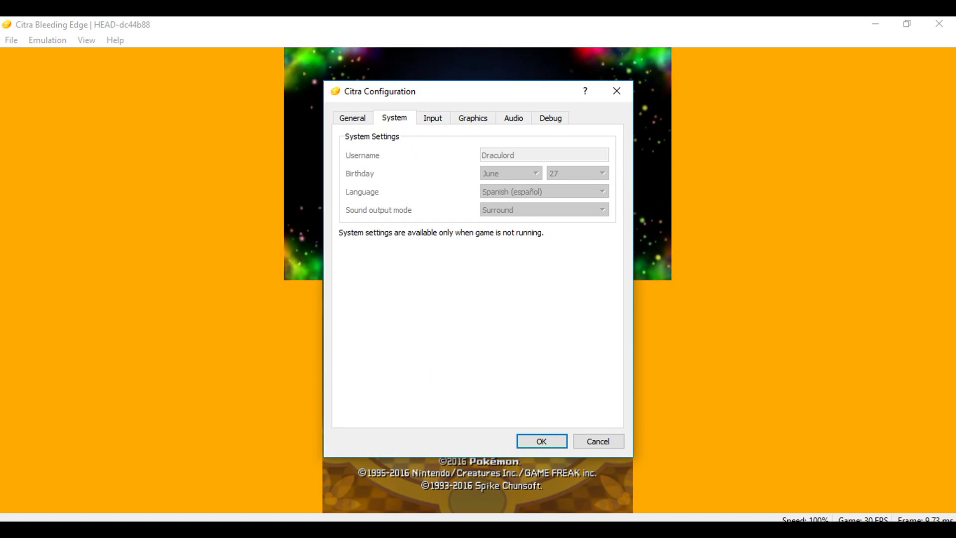
pyautogui.click(353, 118)
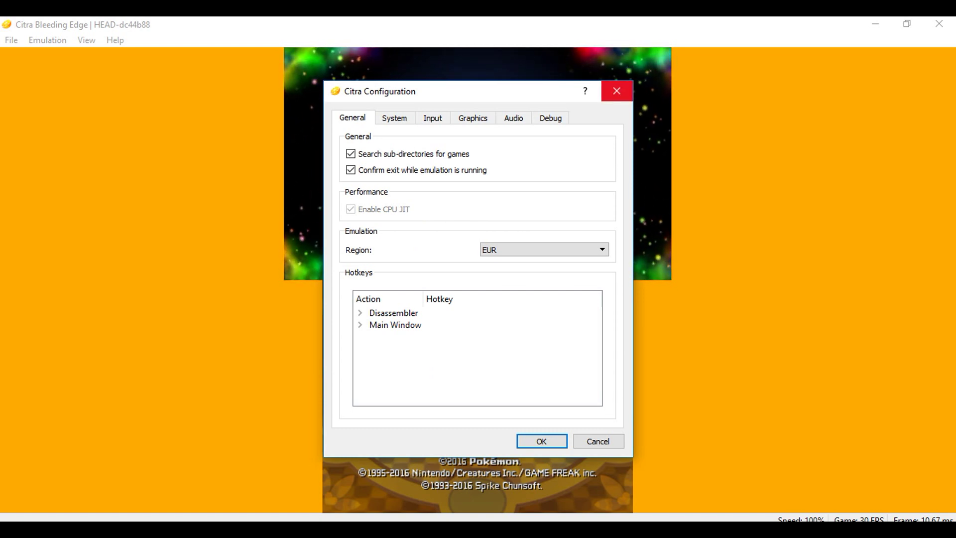
# Step: Review the available emulation regions and keep EUR selected
pyautogui.click(544, 249)
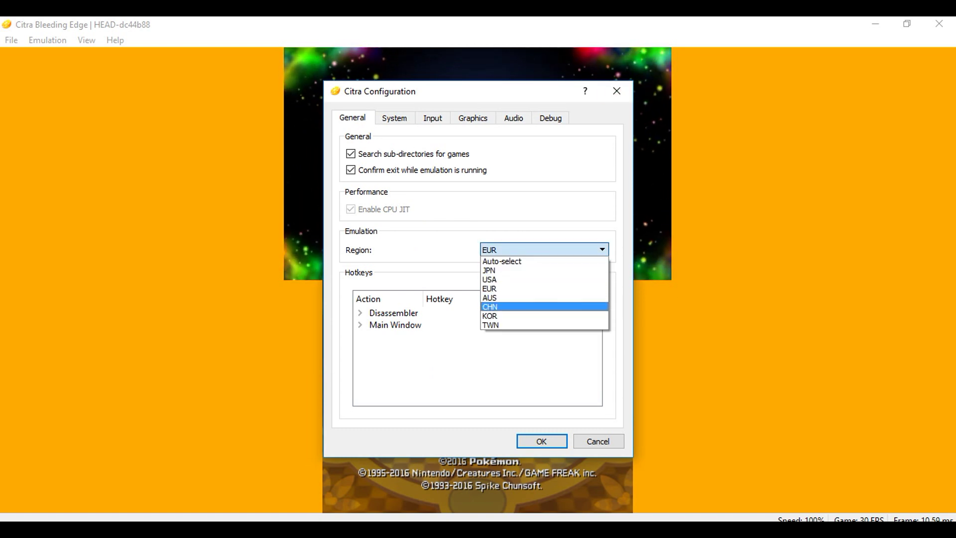
pyautogui.press('Up')
pyautogui.press('Up')
pyautogui.press('Return')
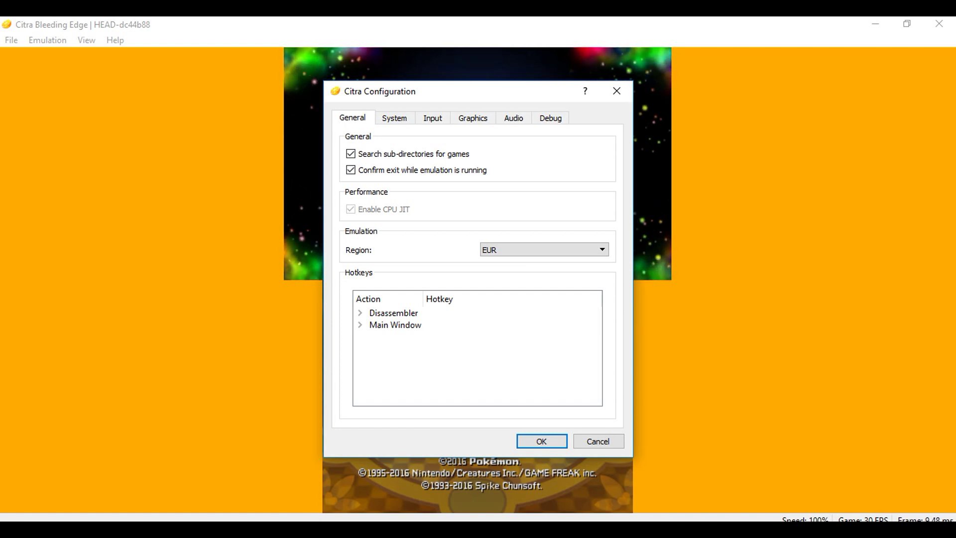
# Step: Enable Swap Screens in the graphics layout settings and review the input key mappings
pyautogui.click(432, 118)
pyautogui.click(472, 118)
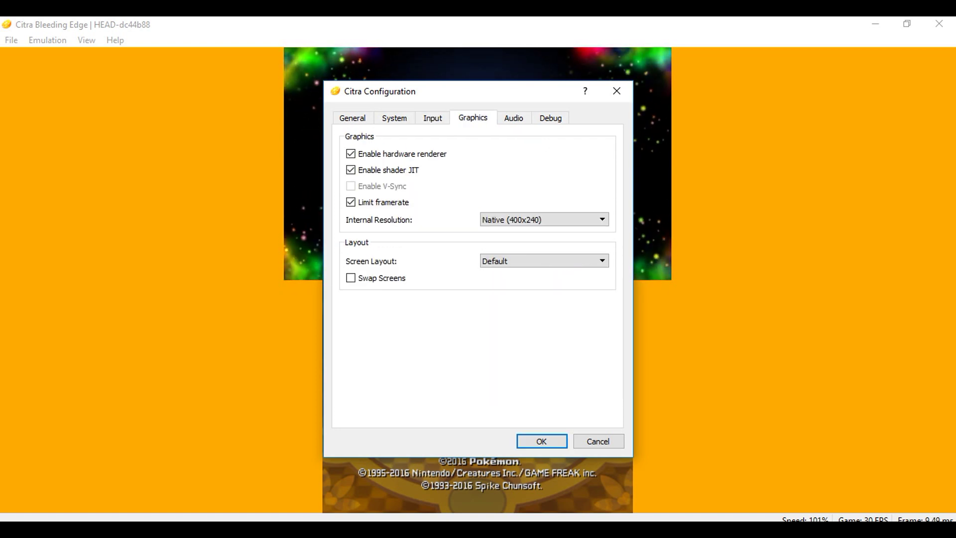
pyautogui.click(432, 118)
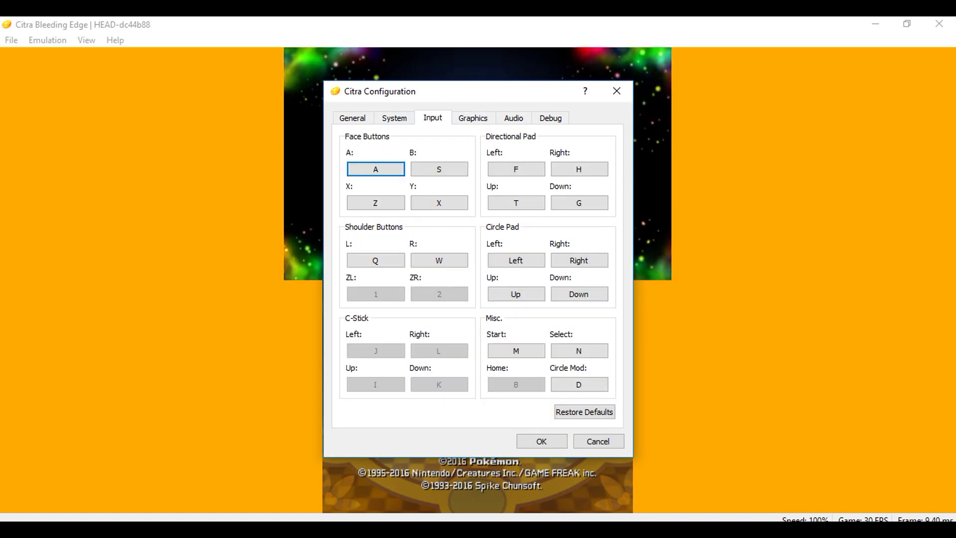
pyautogui.click(472, 118)
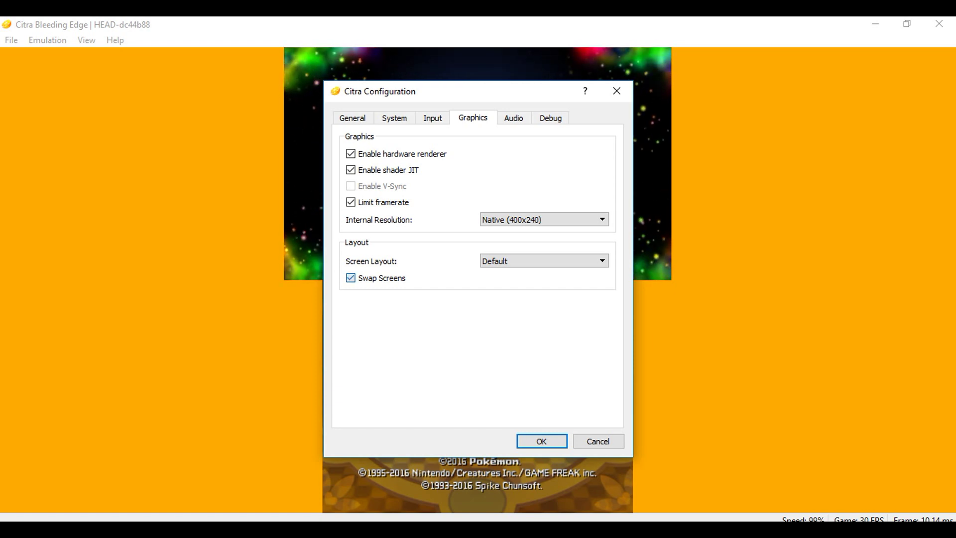
pyautogui.click(394, 118)
pyautogui.click(432, 118)
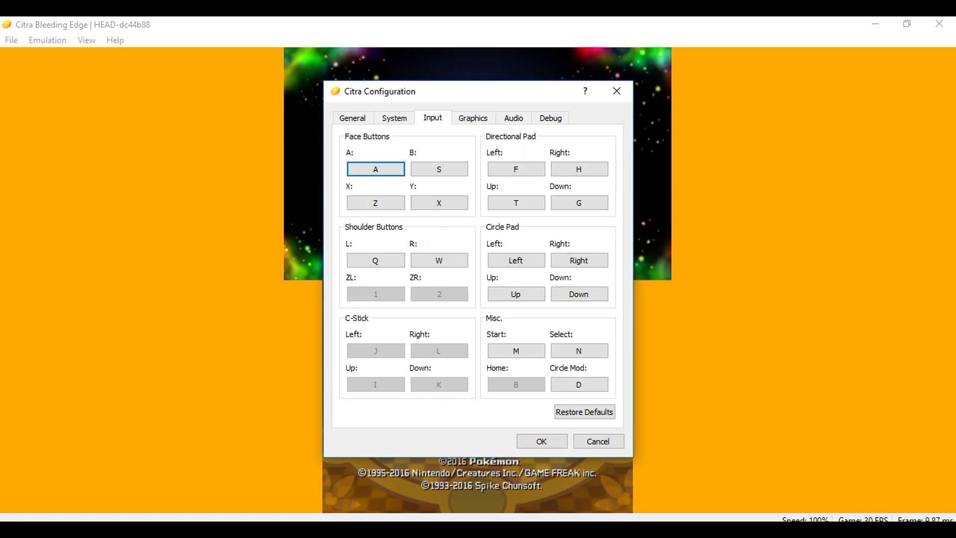
# Step: Apply the emulator configuration and start the game from its title screen, advancing the opening dialogue
pyautogui.click(541, 441)
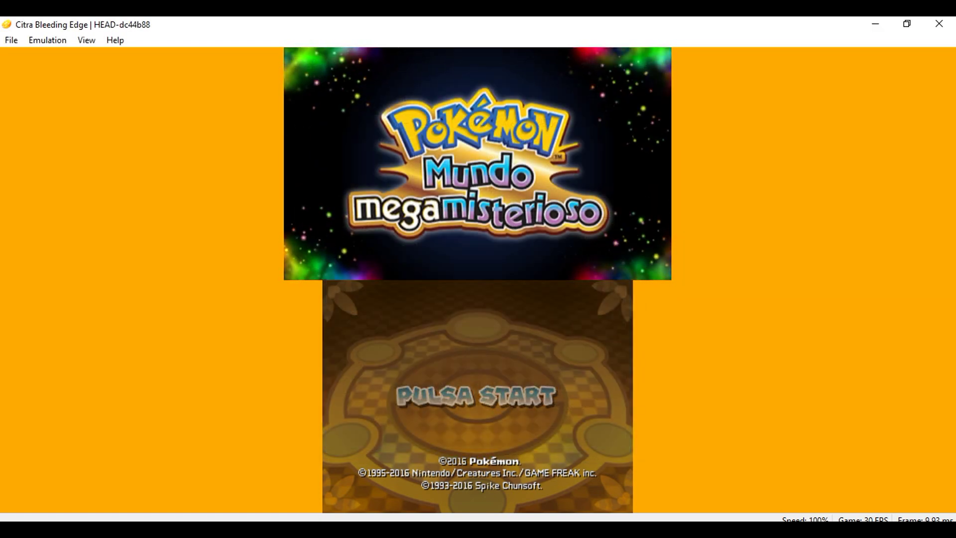
pyautogui.press('m')
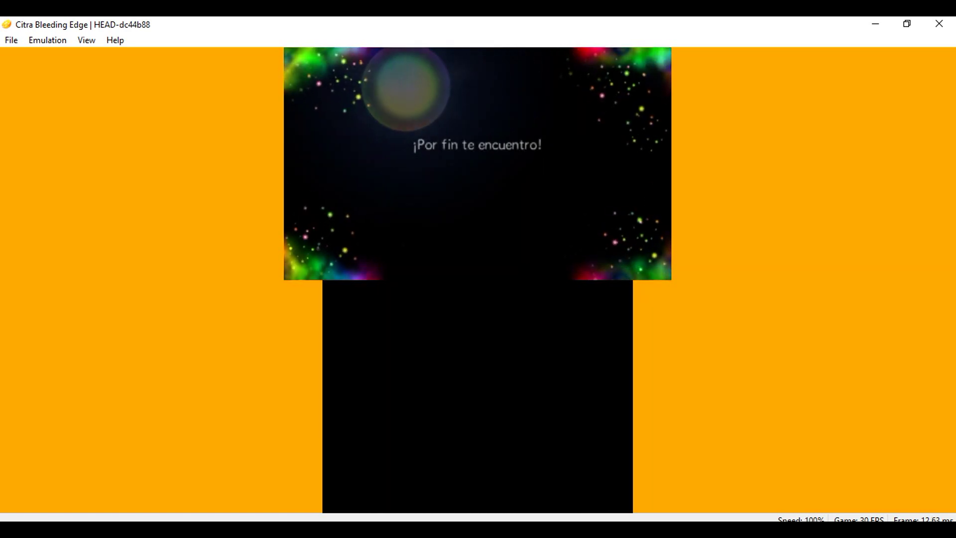
pyautogui.press('a')
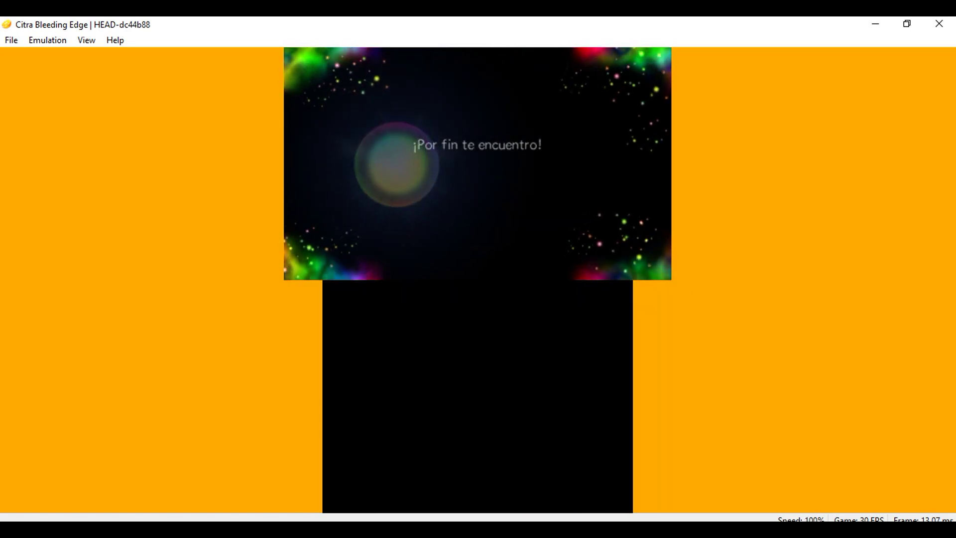
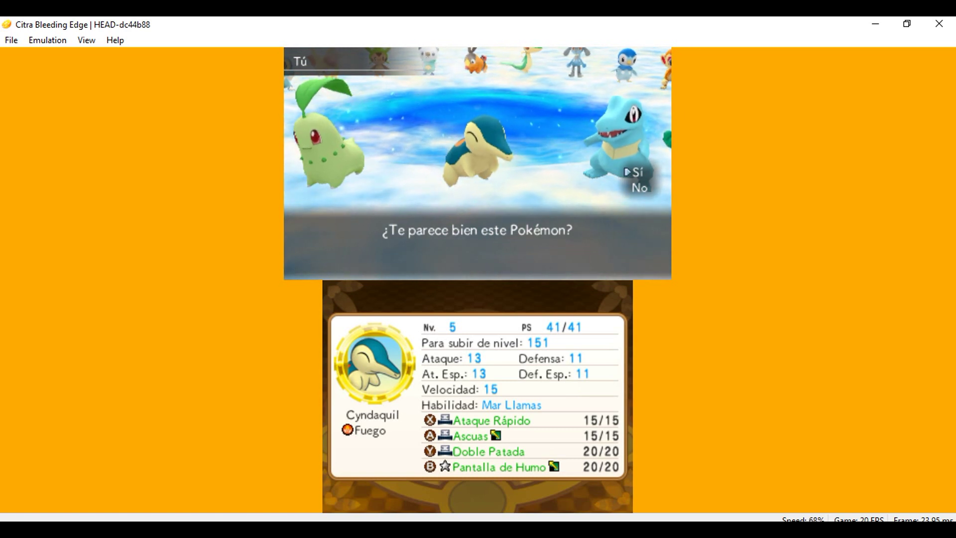
# Step: Accept Cyndaquil as the player's Pokémon and confirm the name entry without entering a custom name
pyautogui.press('a')
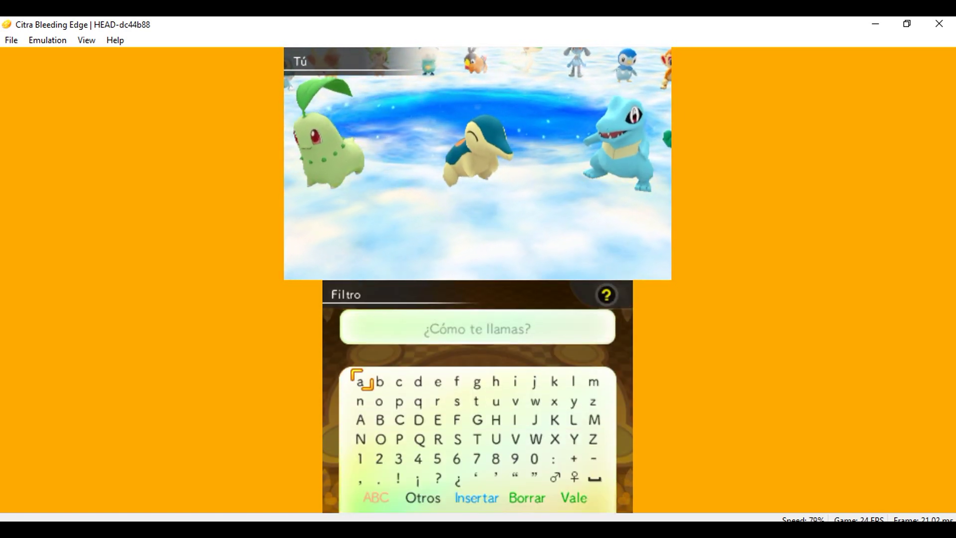
pyautogui.press('Down')
pyautogui.press('Down')
pyautogui.press('Down')
pyautogui.press('Down')
pyautogui.press('Down')
pyautogui.press('Down')
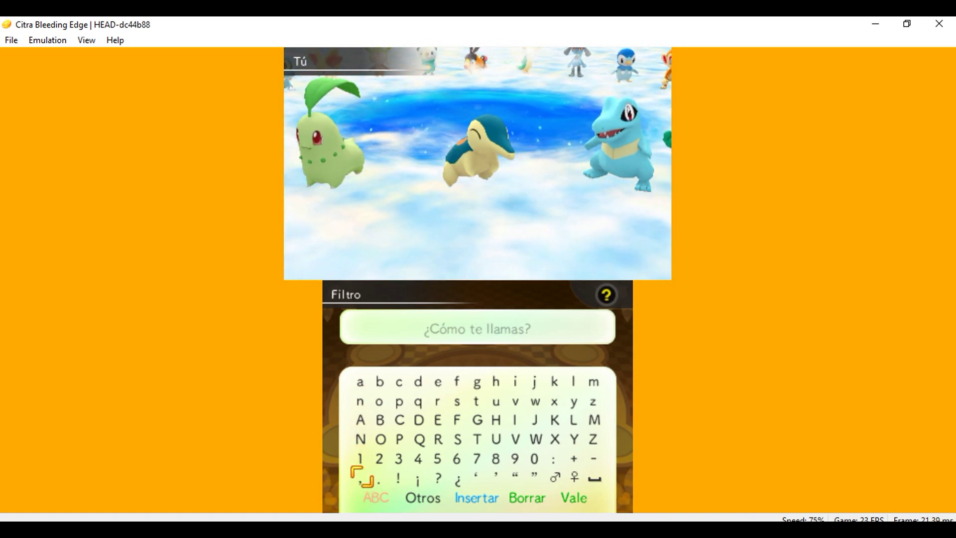
pyautogui.press('Right')
pyautogui.press('Right')
pyautogui.press('Right')
pyautogui.press('Right')
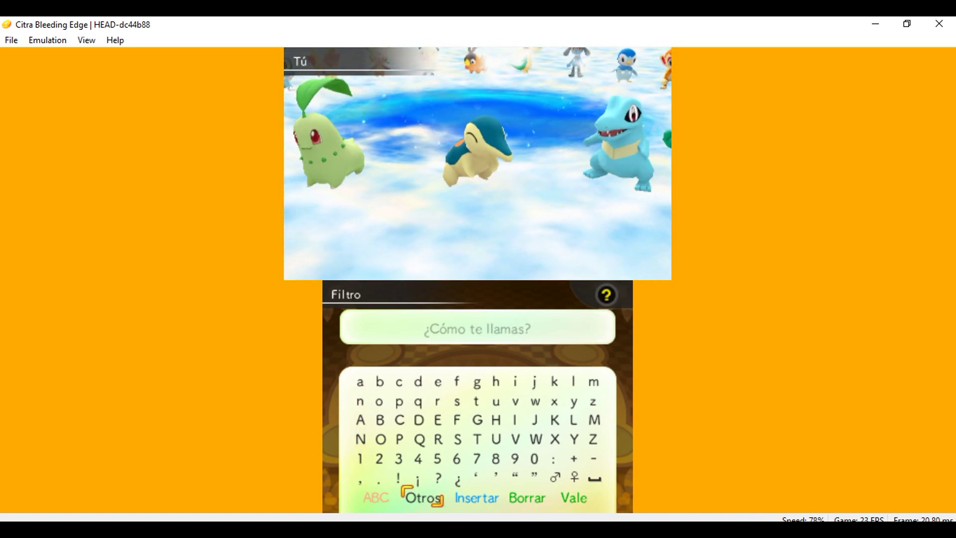
pyautogui.press('a')
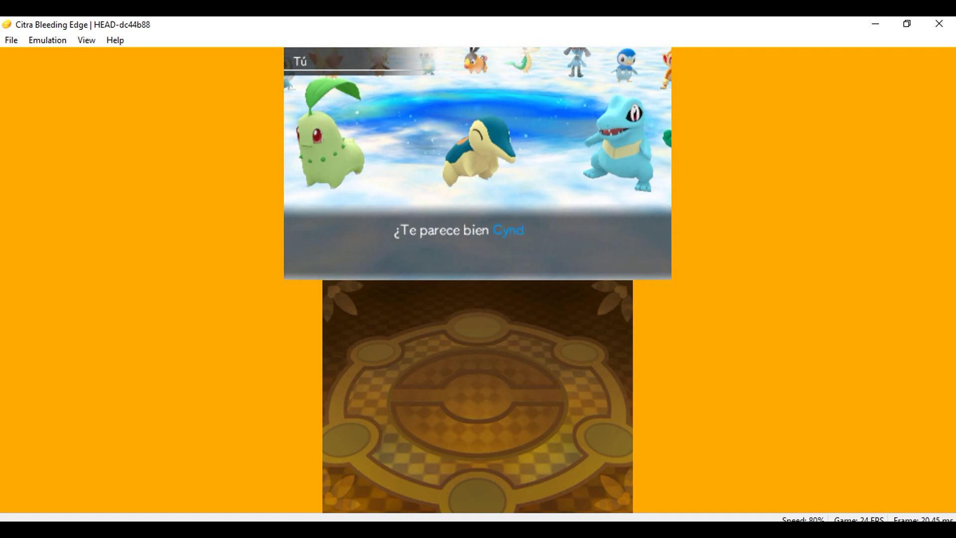
pyautogui.press('a')
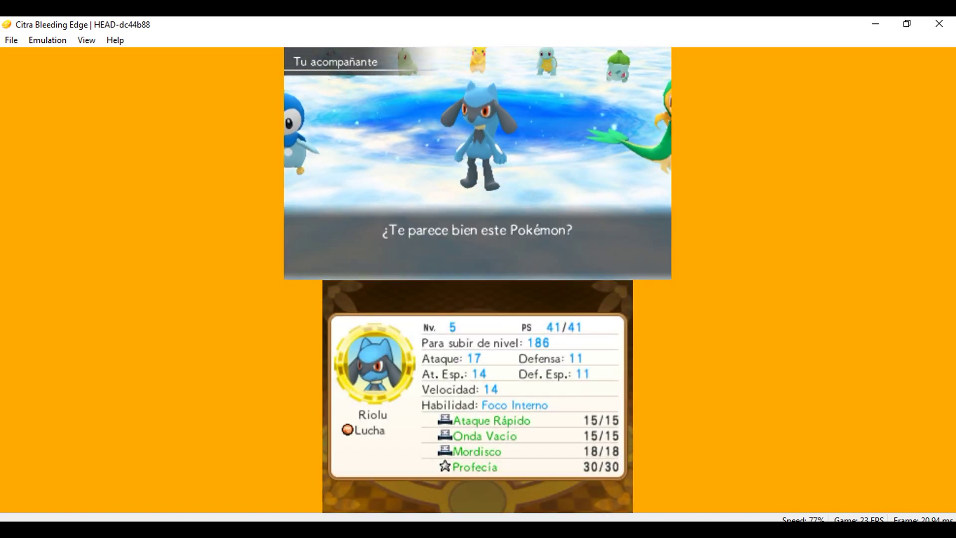
# Step: Accept Riolu as the partner, name it "a", and confirm the pair to begin the story
pyautogui.press('a')
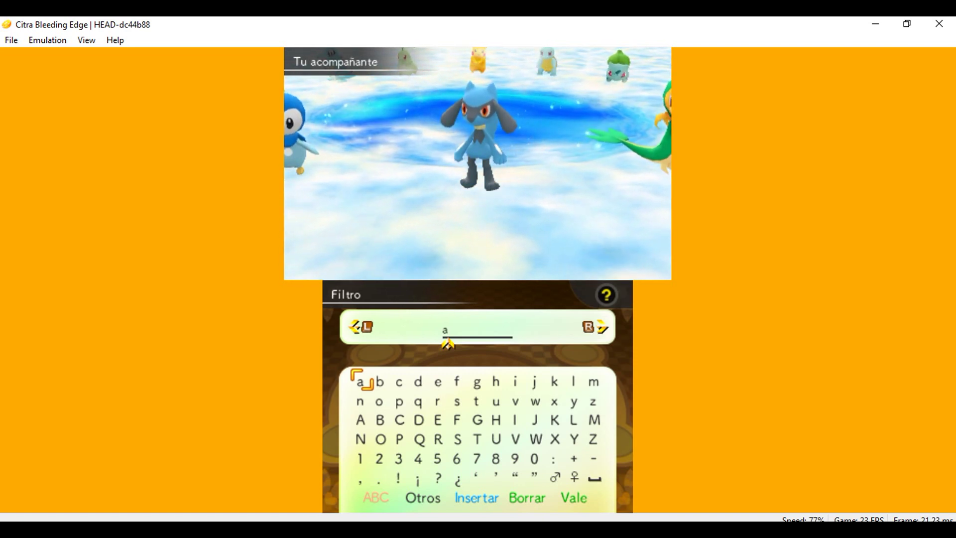
pyautogui.press('m')
pyautogui.press('a')
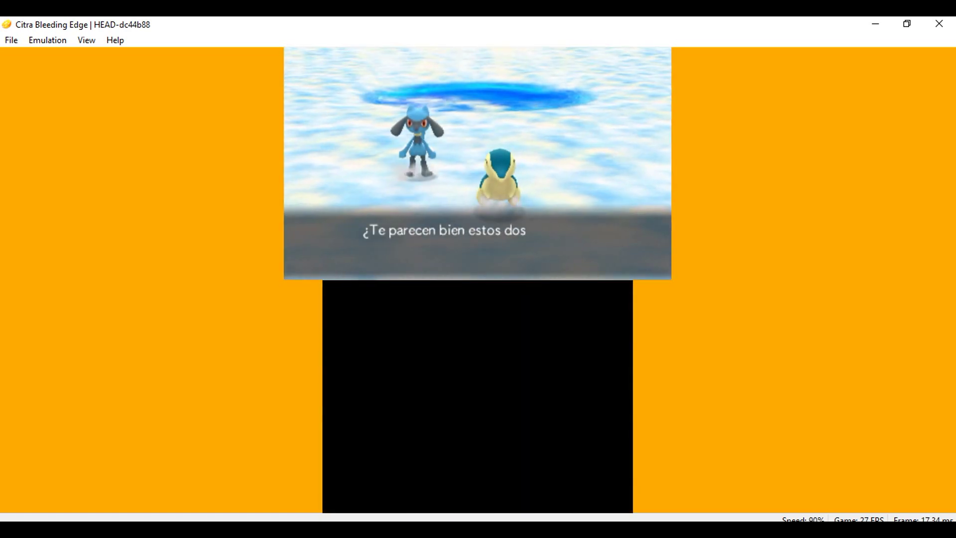
pyautogui.press('a')
pyautogui.press('a')
pyautogui.press('a')
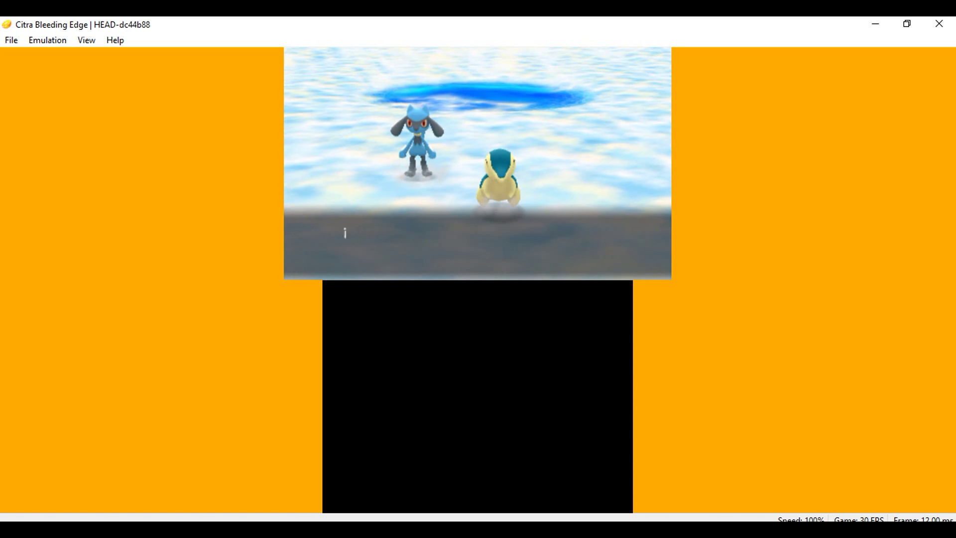
pyautogui.press('a')
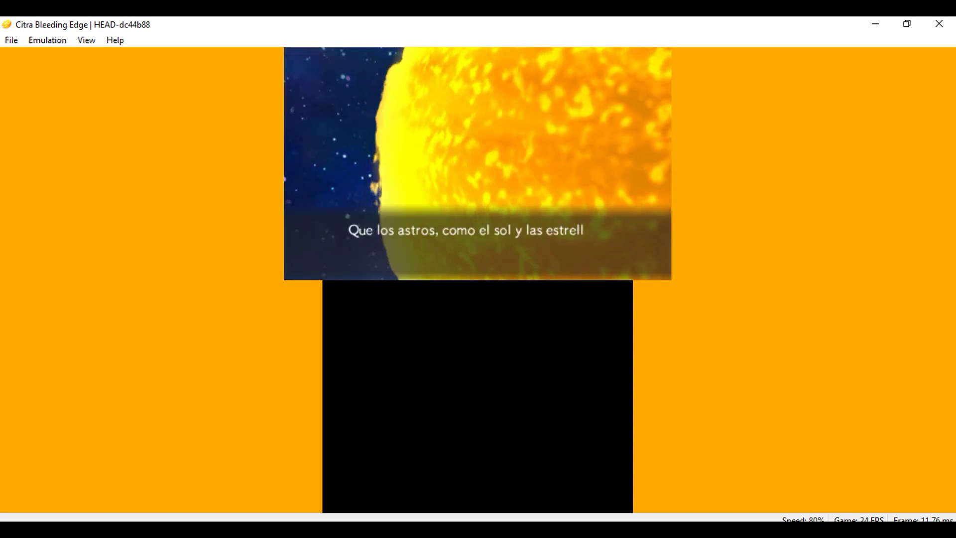
# Step: Review the audio device and output engine options in Citra's configuration, keeping auto and null
pyautogui.click(47, 40)
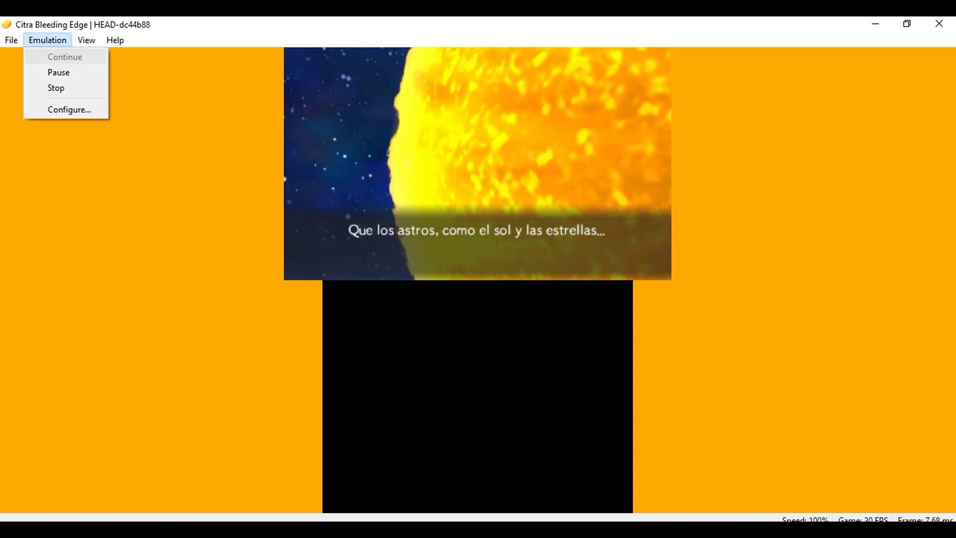
pyautogui.click(67, 106)
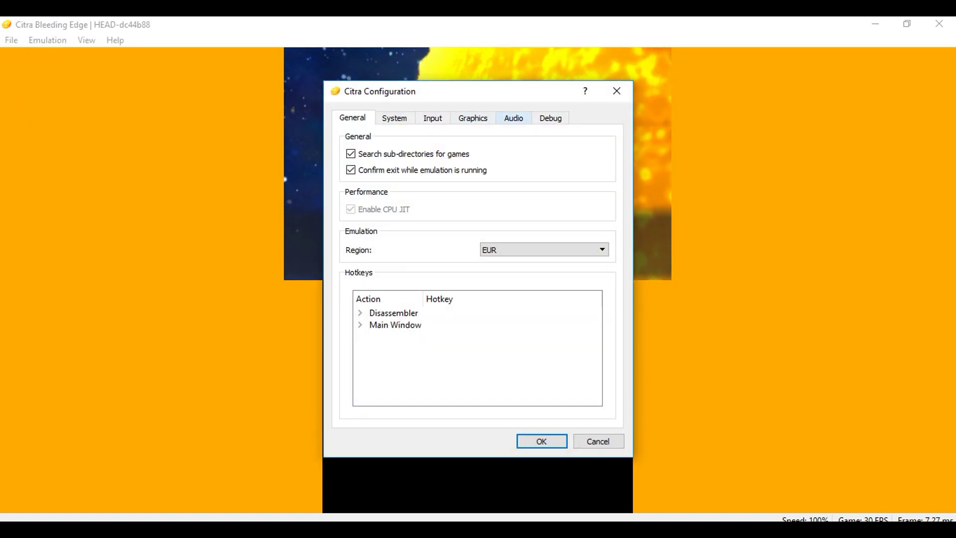
pyautogui.click(513, 118)
pyautogui.click(544, 189)
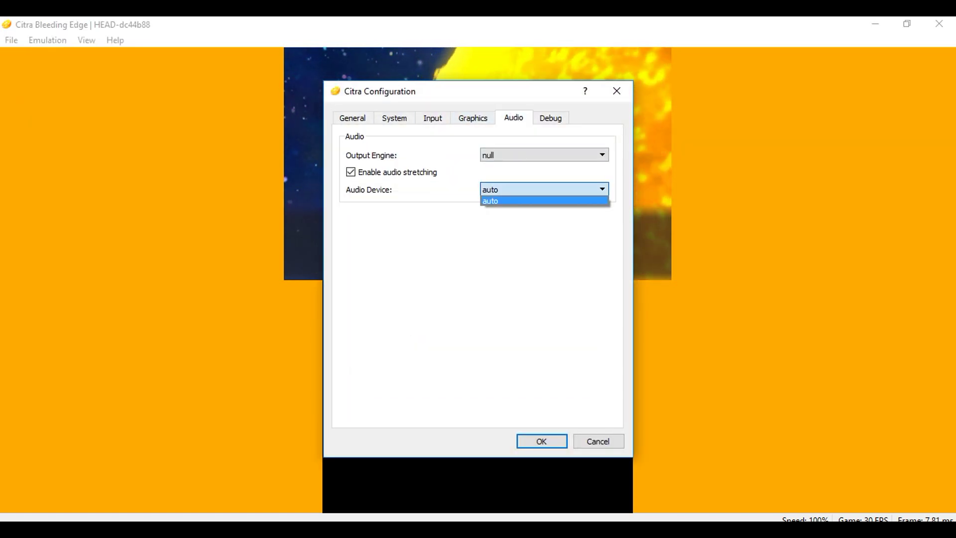
pyautogui.click(544, 200)
pyautogui.click(544, 154)
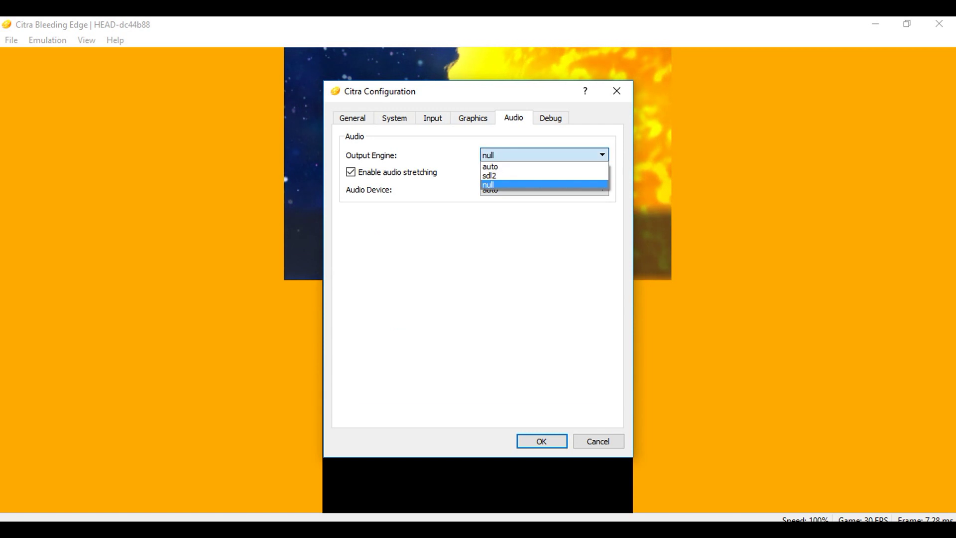
pyautogui.click(541, 440)
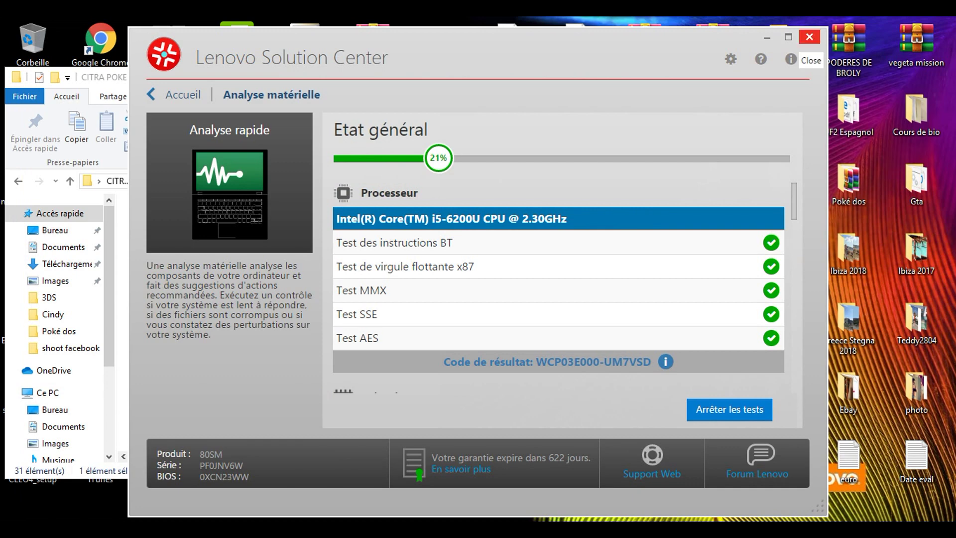
# Step: Close Lenovo Solution Center, abandoning its hardware analysis, and close the Citra folder window
pyautogui.click(809, 37)
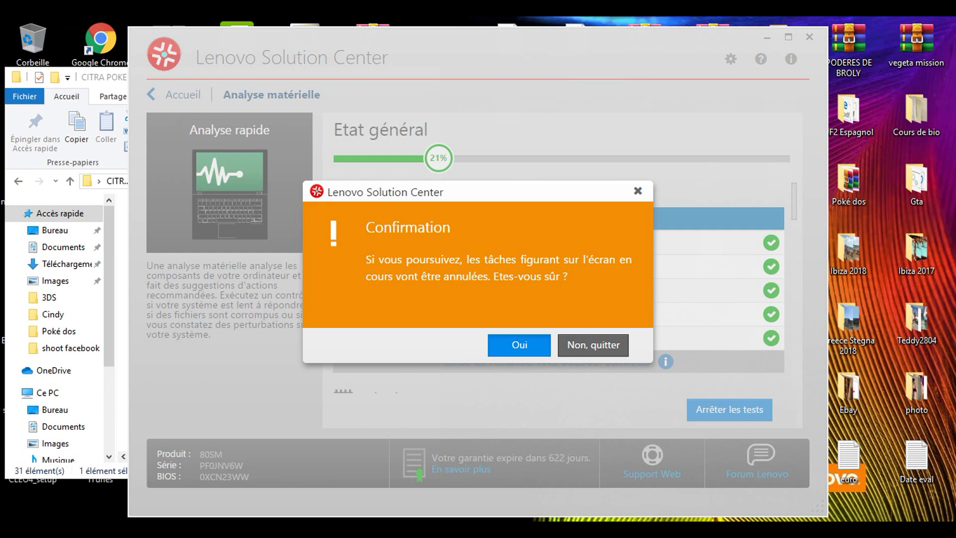
pyautogui.click(518, 343)
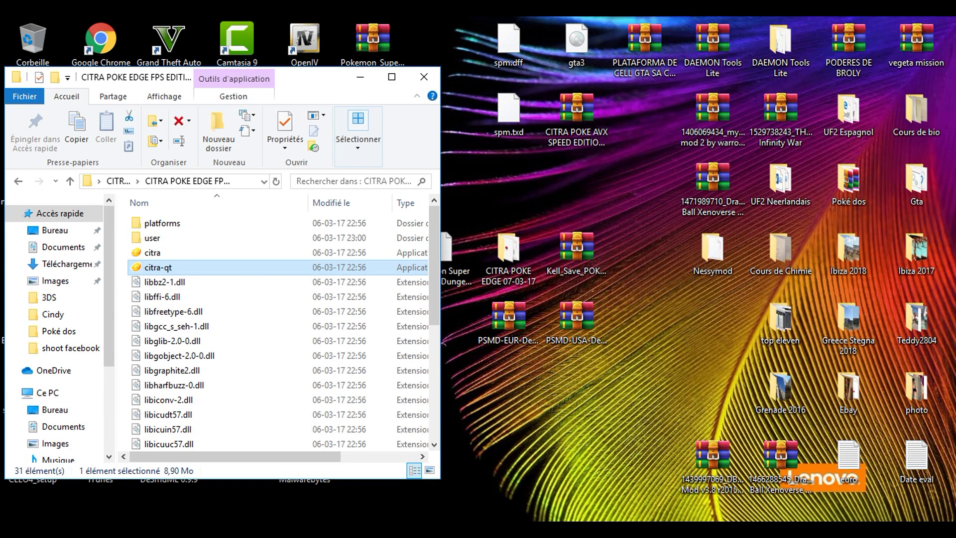
pyautogui.click(423, 77)
# Step: Delete the European Pokemon Super Mystery Dungeon .3ds file from the desktop
pyautogui.click(441, 256)
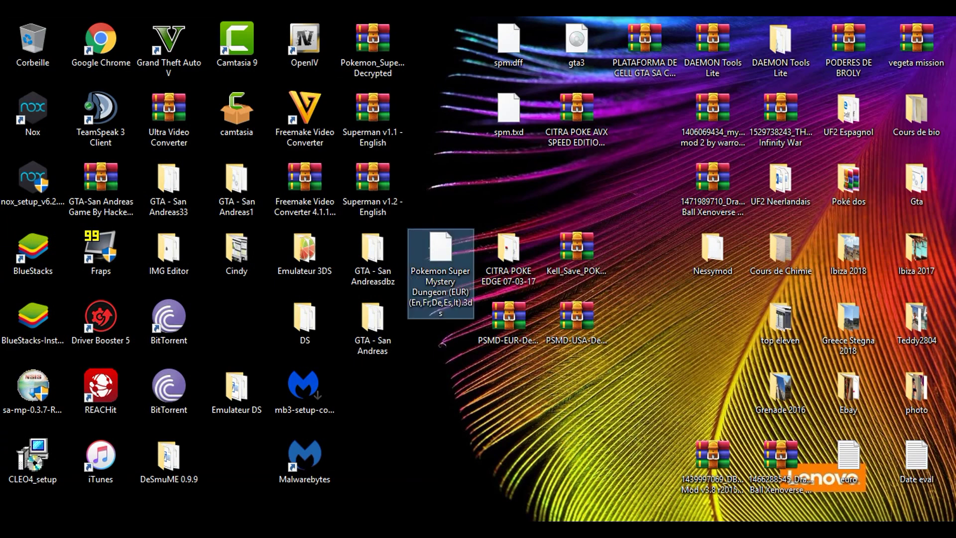
pyautogui.rightClick(429, 319)
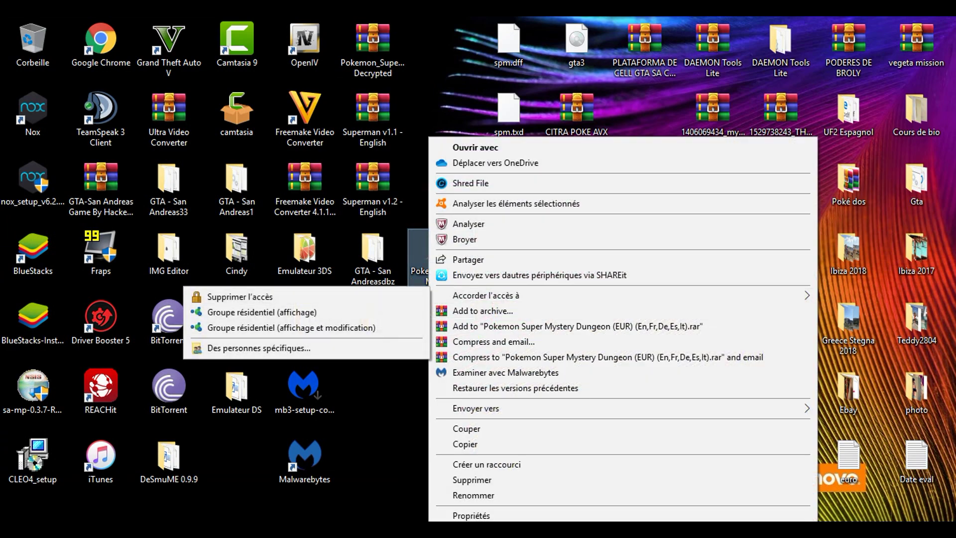
pyautogui.click(472, 480)
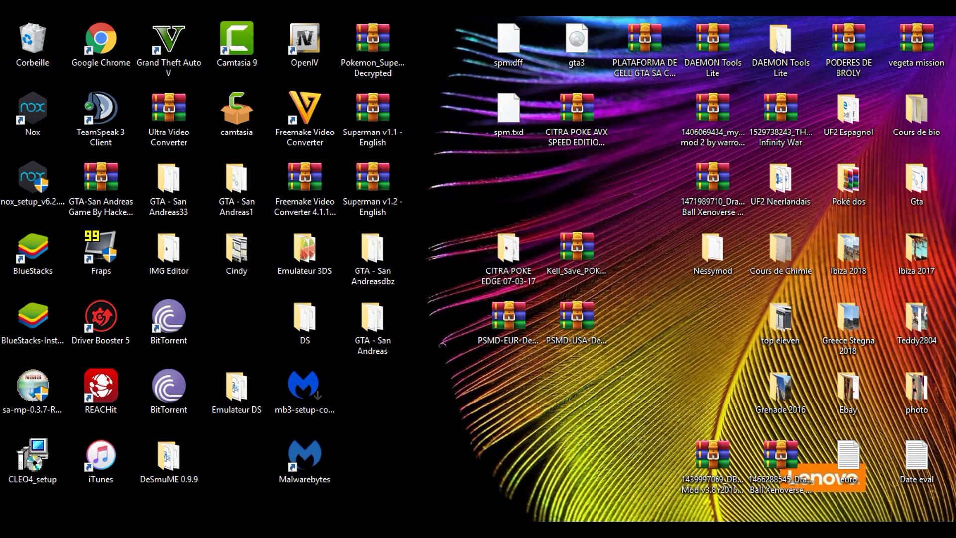
# Step: Open the PSMD-USA-DecrTD-Ziperto.rar archive and extract its Pokemon Super Mystery Dungeon 3DS file to the desktop
pyautogui.click(577, 324)
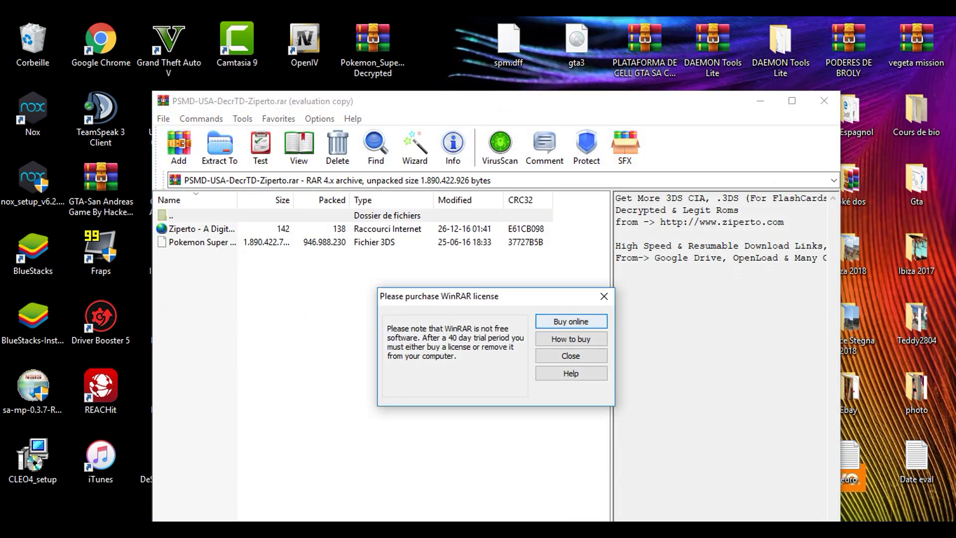
pyautogui.click(604, 296)
pyautogui.moveTo(279, 101); pyautogui.dragTo(654, 98)
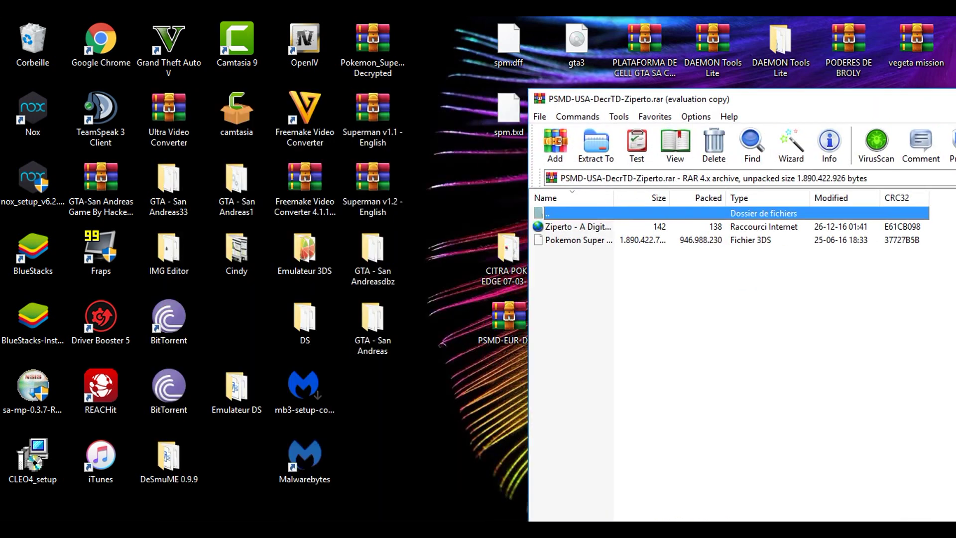
pyautogui.moveTo(576, 239); pyautogui.dragTo(448, 249)
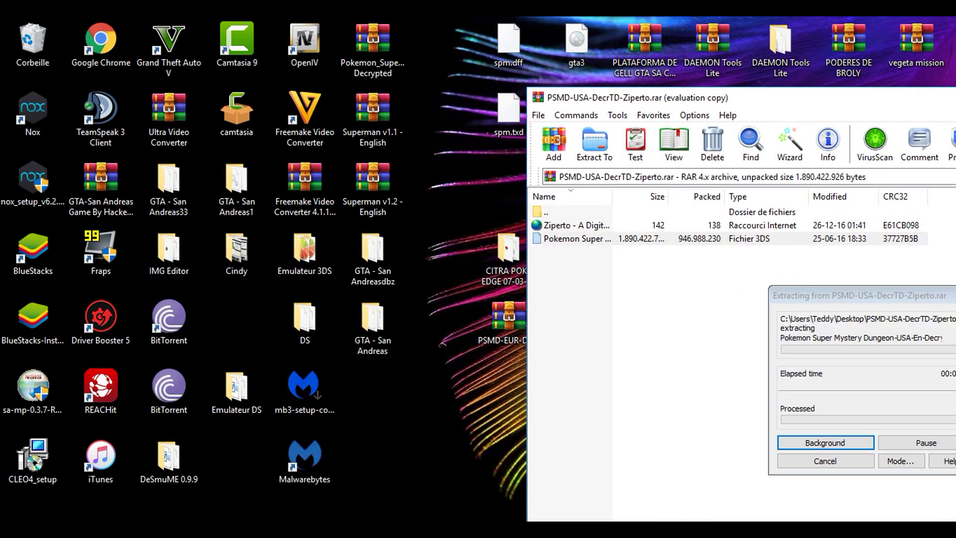
pyautogui.moveTo(697, 98); pyautogui.dragTo(346, 93)
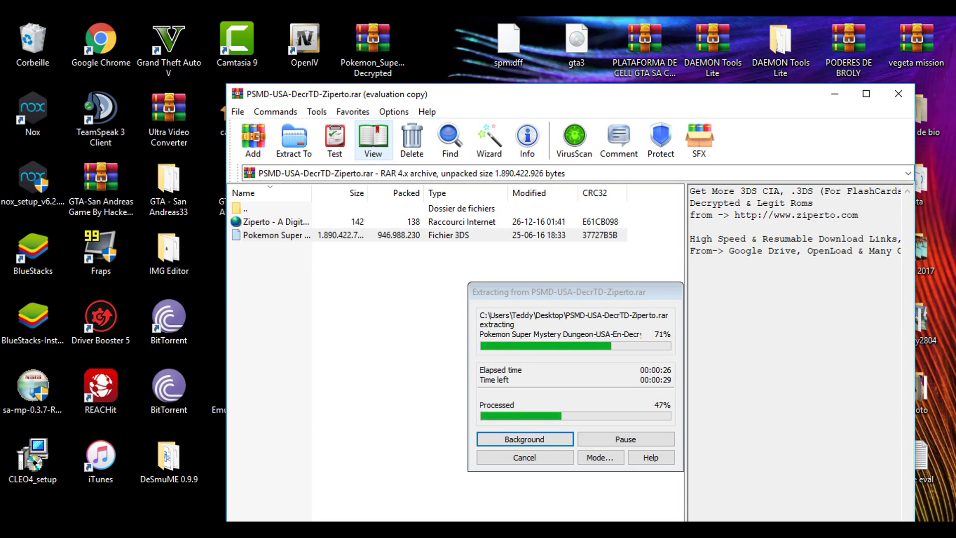
# Step: Switch to the browser and review the Ziperto search results and the game and Citra download pages
pyautogui.hotkey('alt', 'Tab')
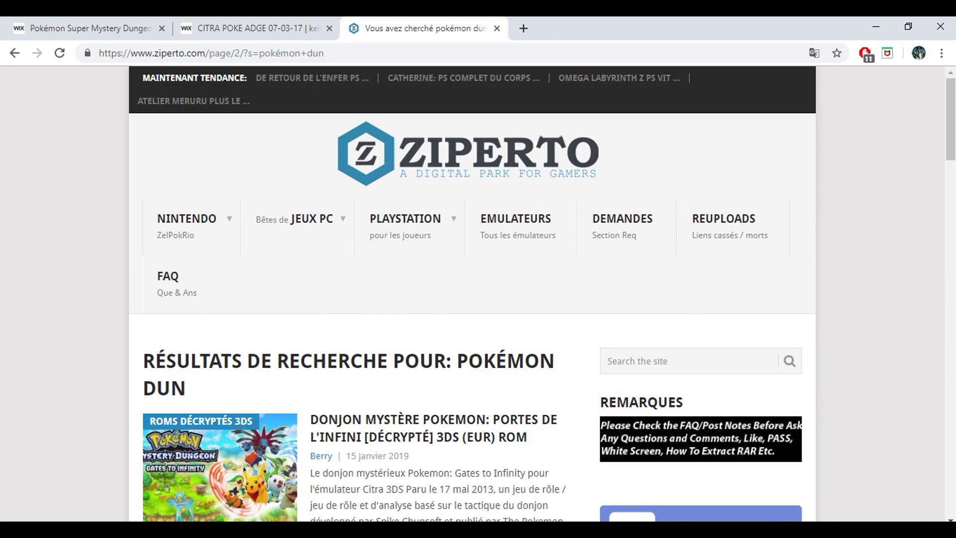
pyautogui.scroll(-4, 330, 227)
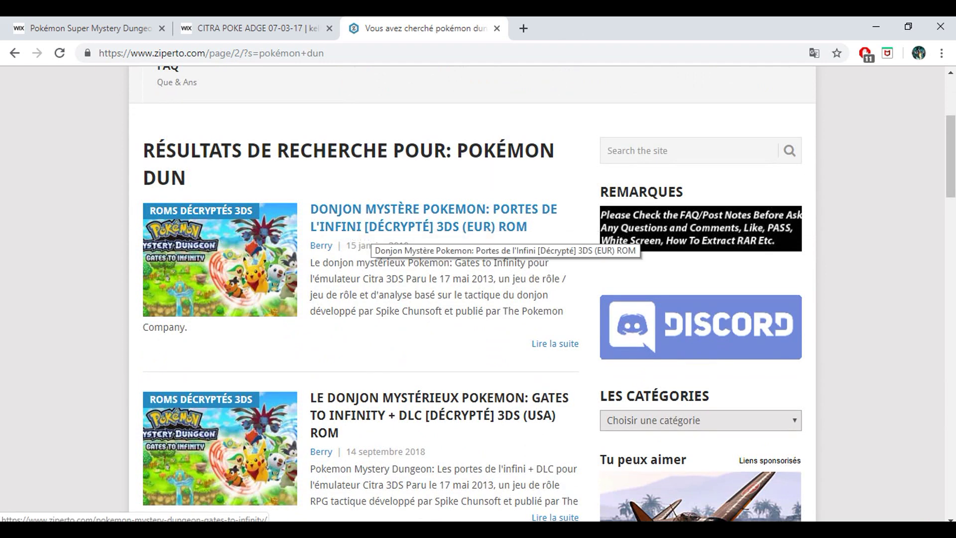
pyautogui.scroll(-5, 368, 241)
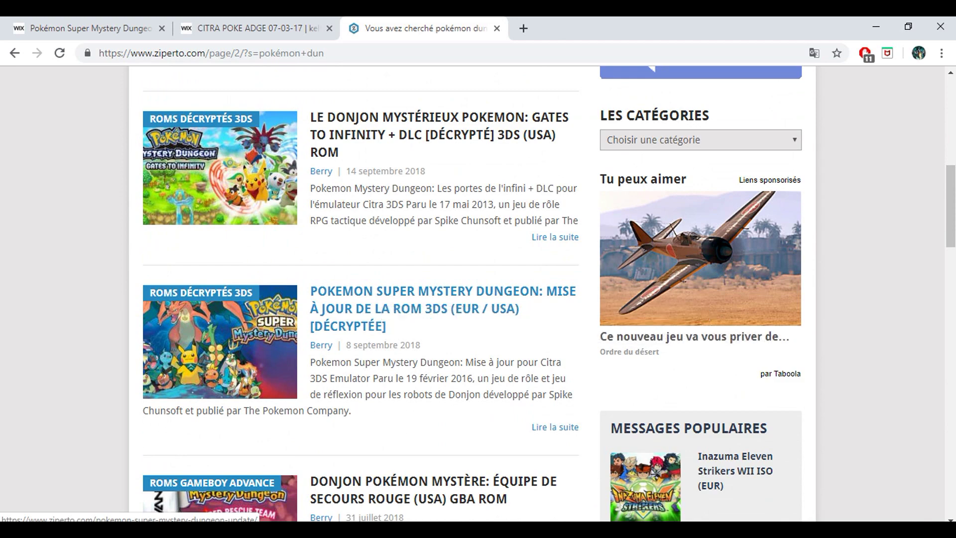
pyautogui.click(239, 28)
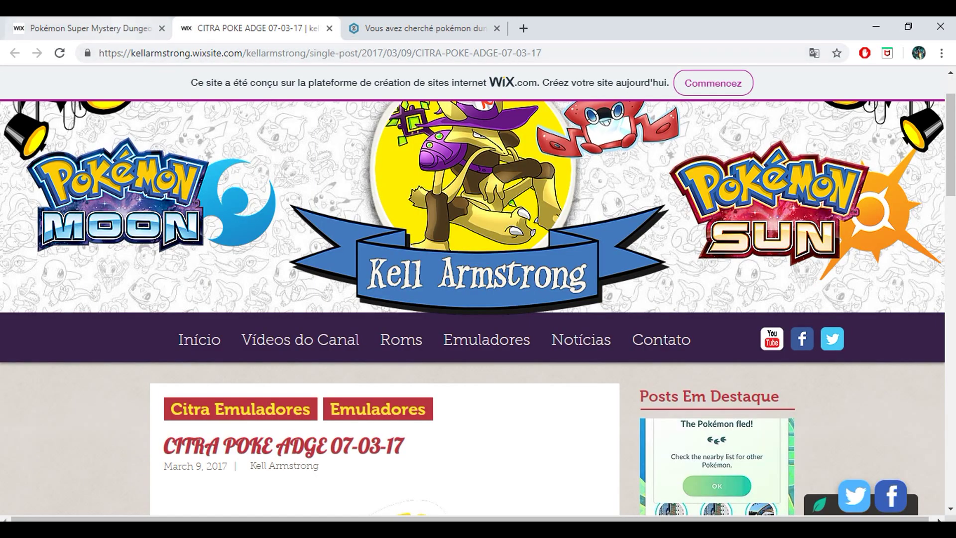
pyautogui.click(99, 27)
pyautogui.scroll(-2, 383, 308)
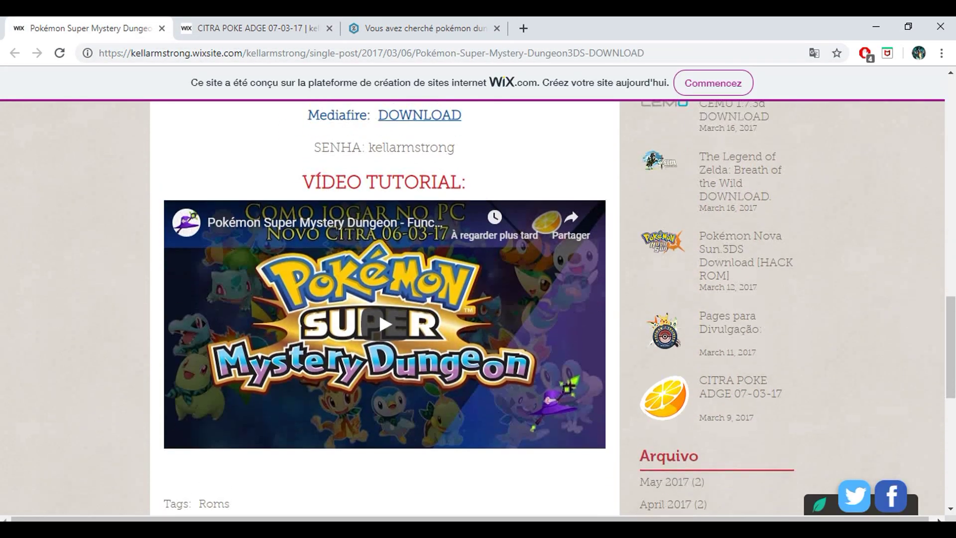
pyautogui.scroll(7, 383, 308)
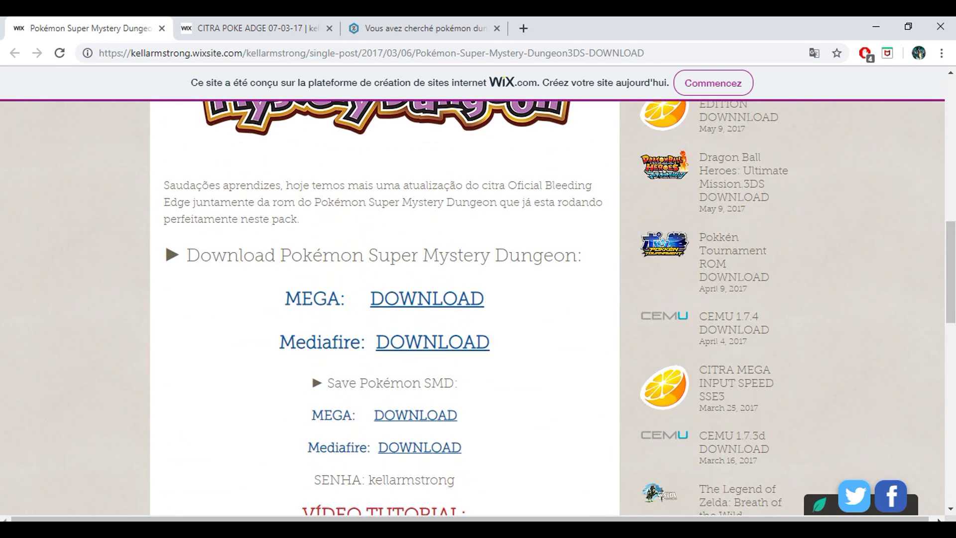
pyautogui.scroll(4, 383, 299)
pyautogui.click(238, 27)
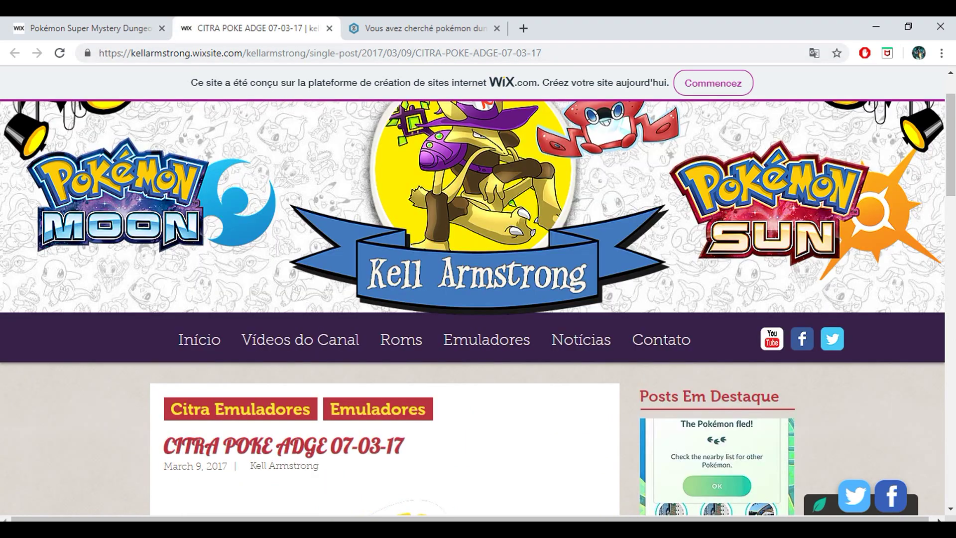
pyautogui.click(373, 28)
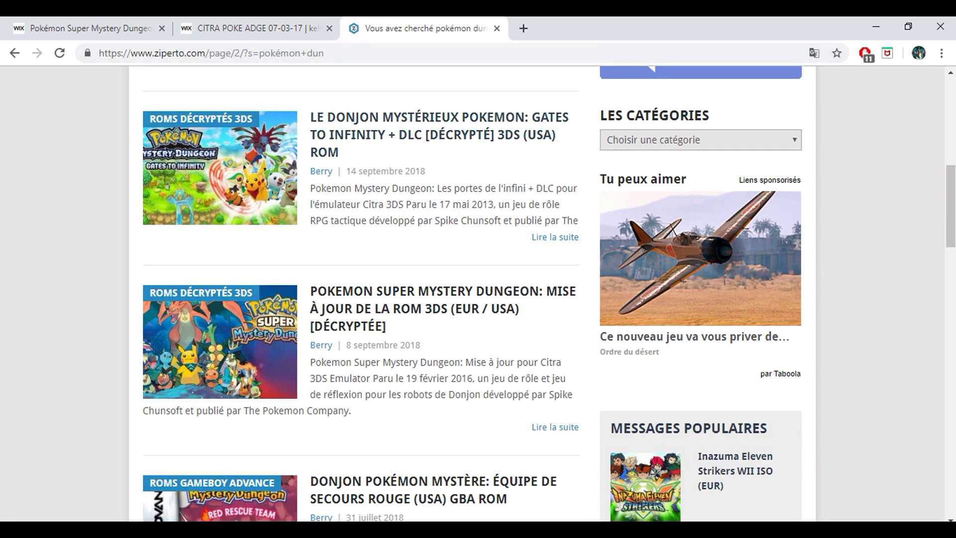
# Step: Review the Pokémon Mystery Dungeon ROM listings in the Ziperto search results
pyautogui.scroll(2, 384, 299)
pyautogui.scroll(3, 398, 224)
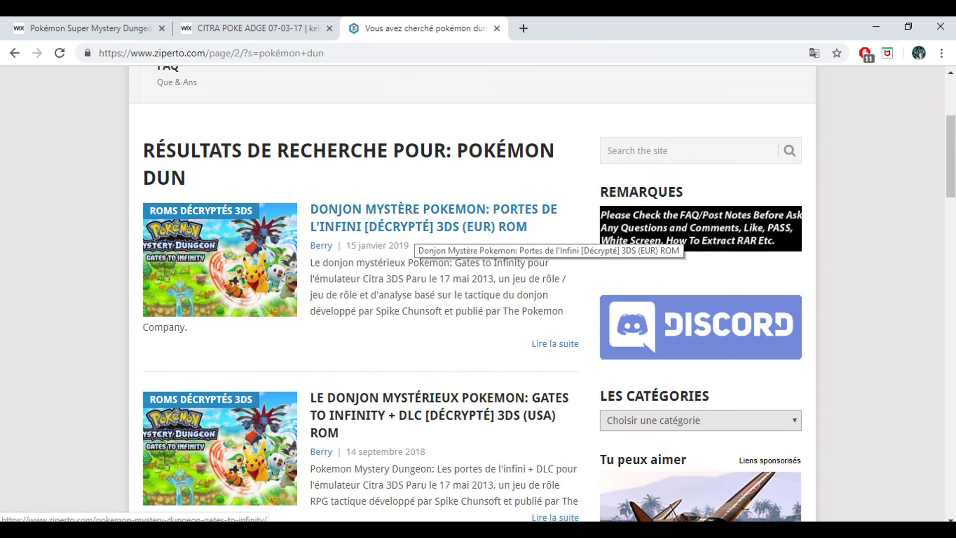
pyautogui.scroll(-2, 414, 229)
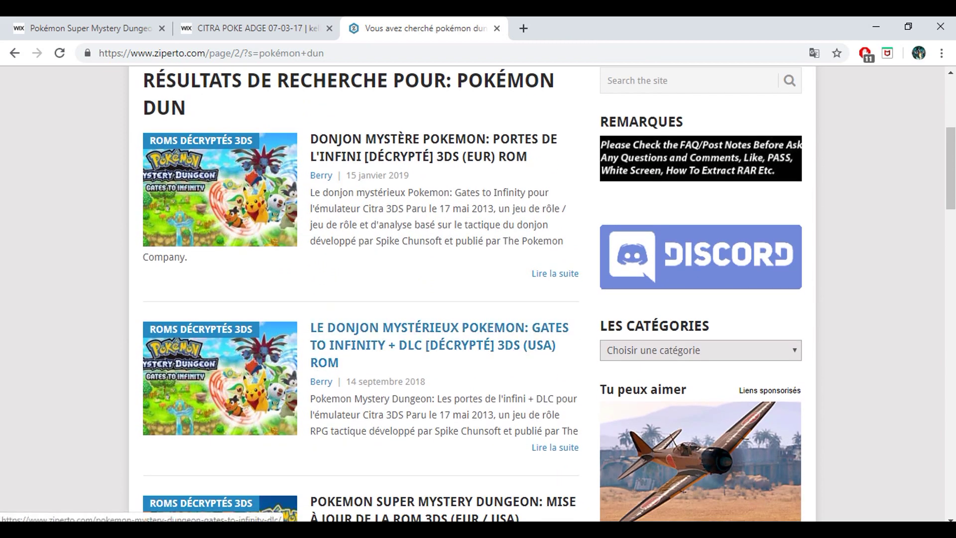
pyautogui.scroll(-2, 399, 293)
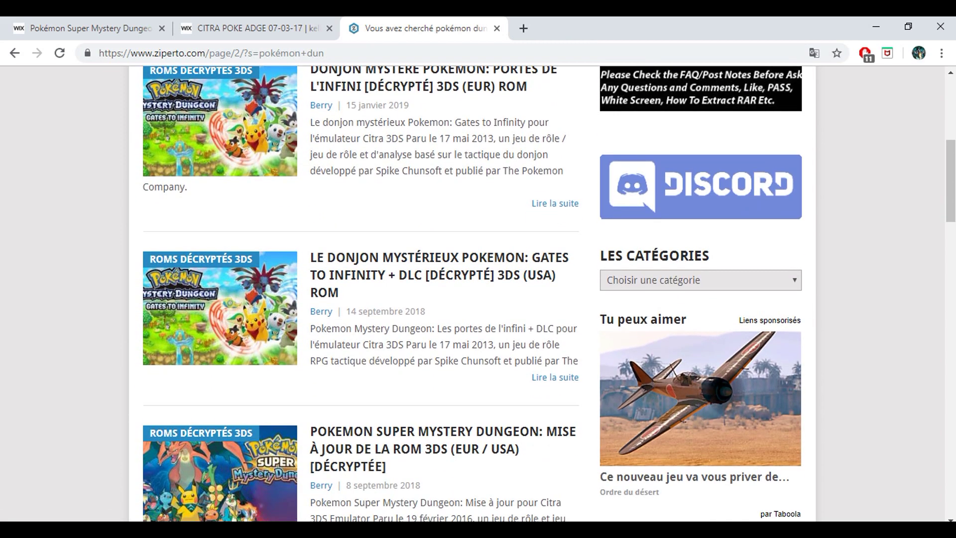
# Step: Close the PSMD-USA archive window and move the extracted USA .3ds file beside the CITRA POKE EDGE 07-03-17 folder on the desktop
pyautogui.click(875, 27)
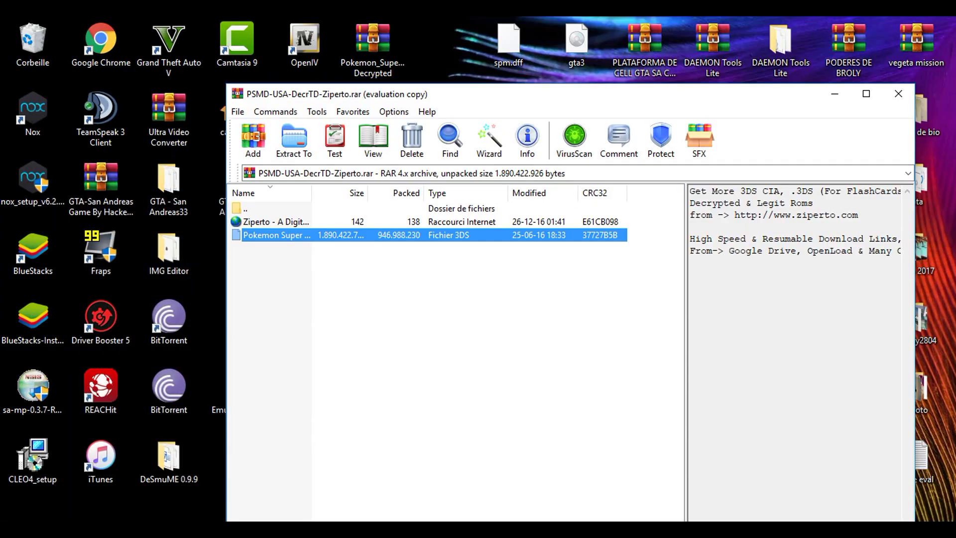
pyautogui.click(897, 93)
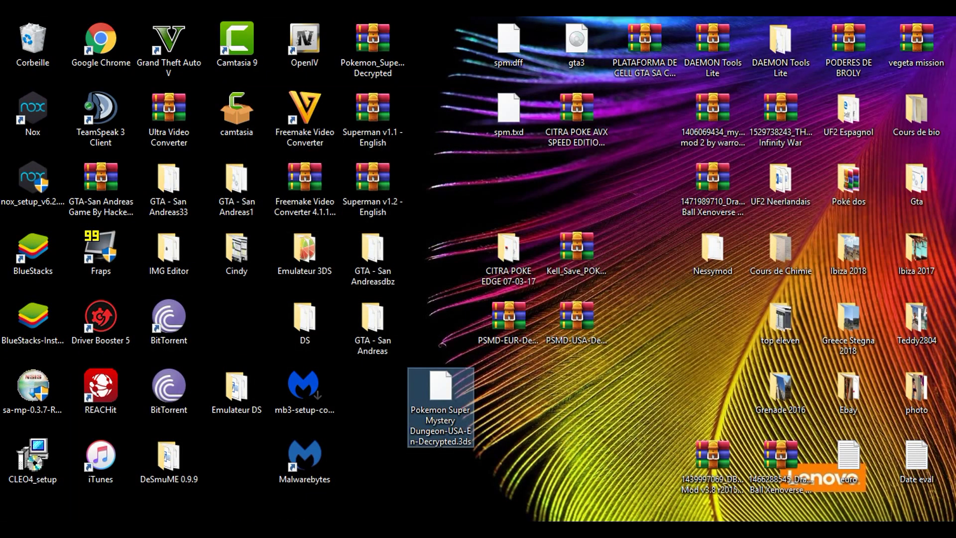
pyautogui.moveTo(440, 391); pyautogui.dragTo(440, 249)
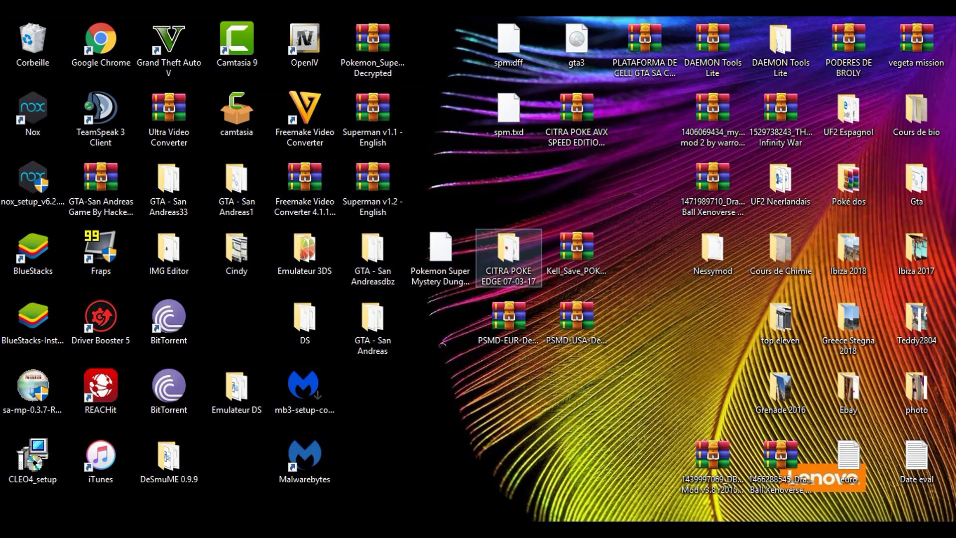
# Step: Check the contents of the CITRA POKE EDGE 07-03-17 folder, close it, and open the Kell_Save_POKESMD archive
pyautogui.doubleClick(508, 252)
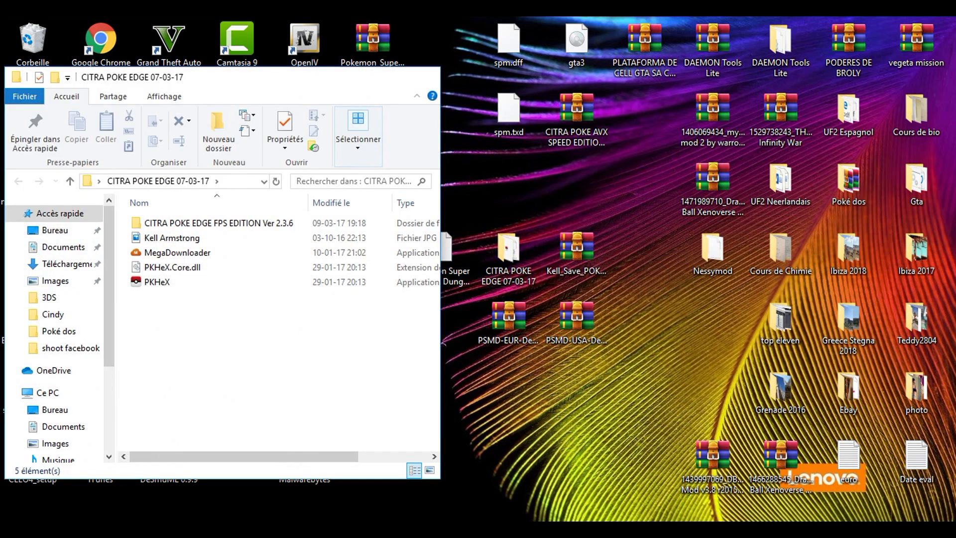
pyautogui.click(437, 70)
pyautogui.click(576, 250)
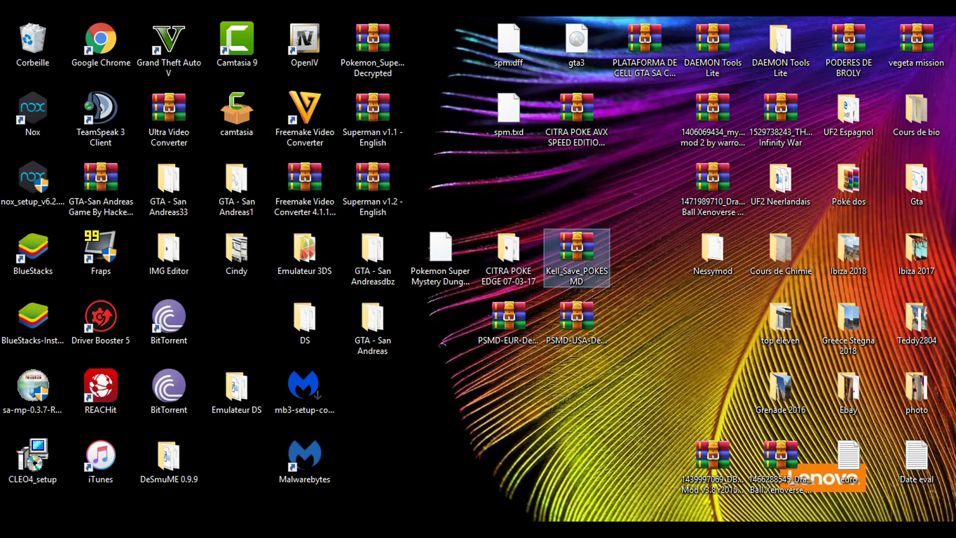
pyautogui.doubleClick(577, 251)
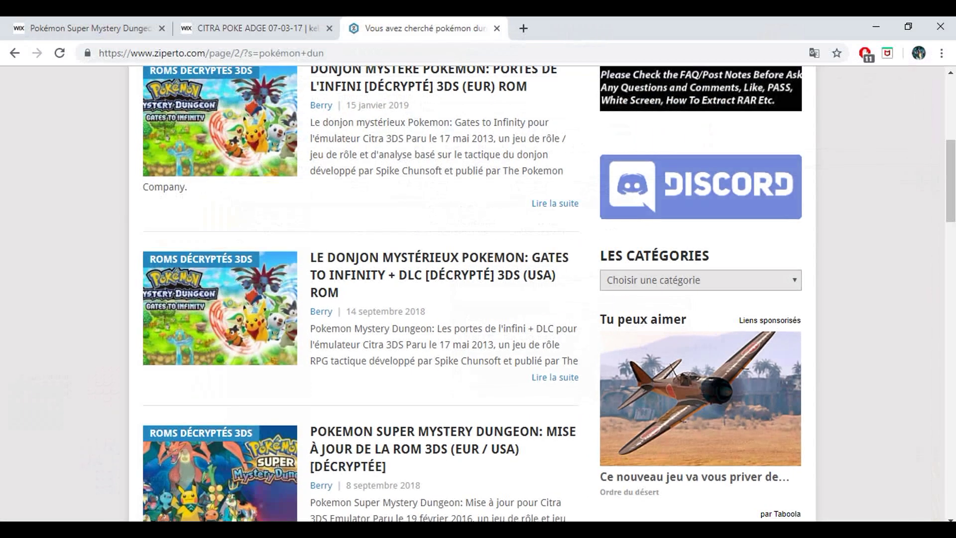
# Step: Switch to the browser and find the Save Pokémon SMD section on the Pokémon Super Mystery Dungeon download page
pyautogui.click(248, 28)
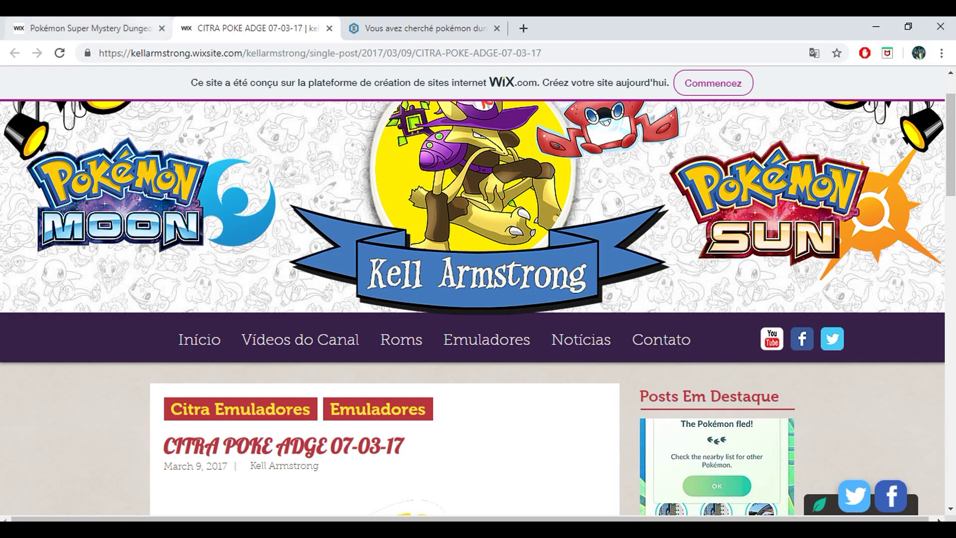
pyautogui.click(149, 28)
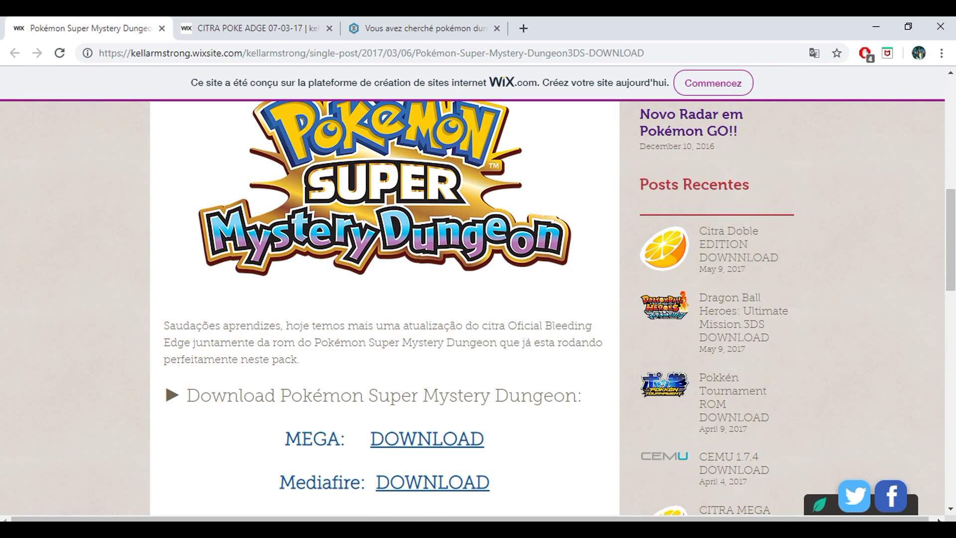
pyautogui.scroll(-5, 384, 308)
pyautogui.scroll(4, 384, 309)
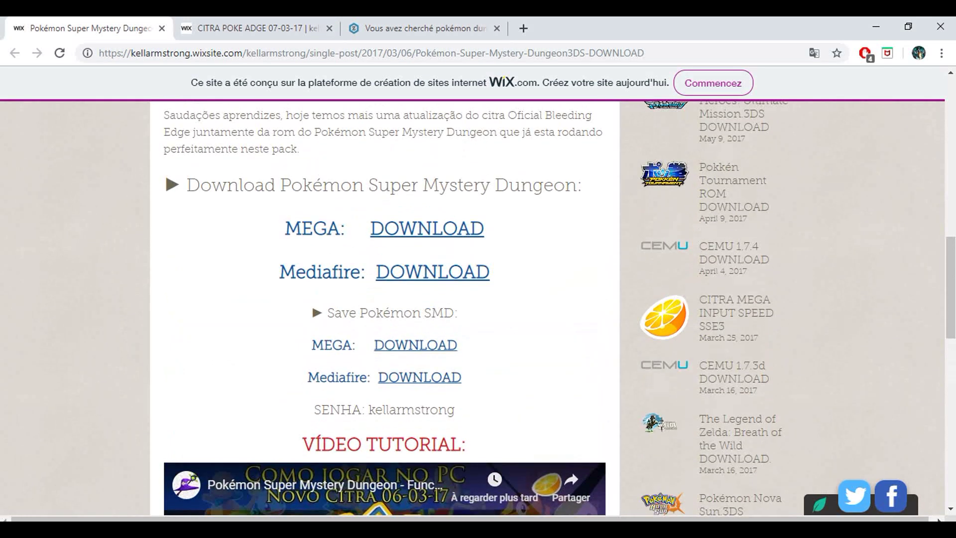
pyautogui.scroll(8, 478, 309)
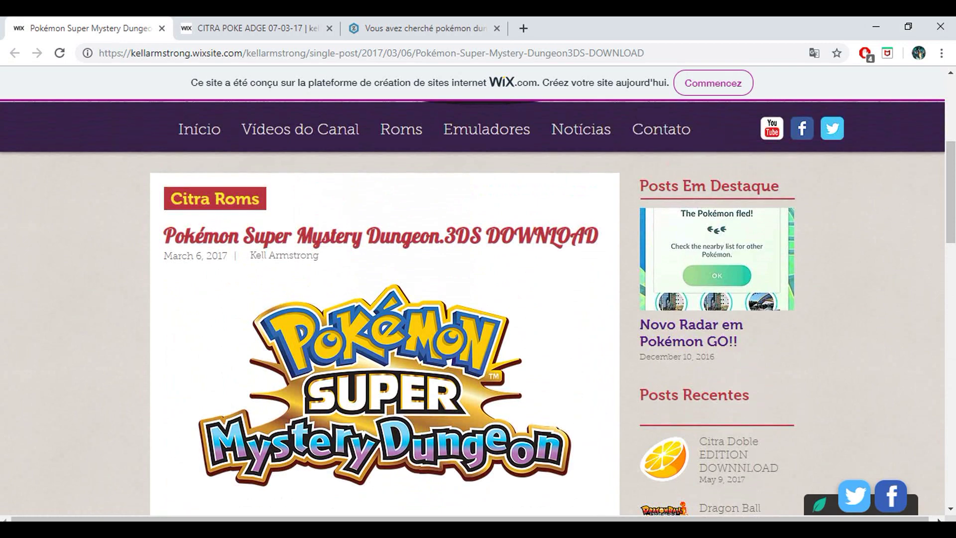
pyautogui.scroll(-4, 284, 256)
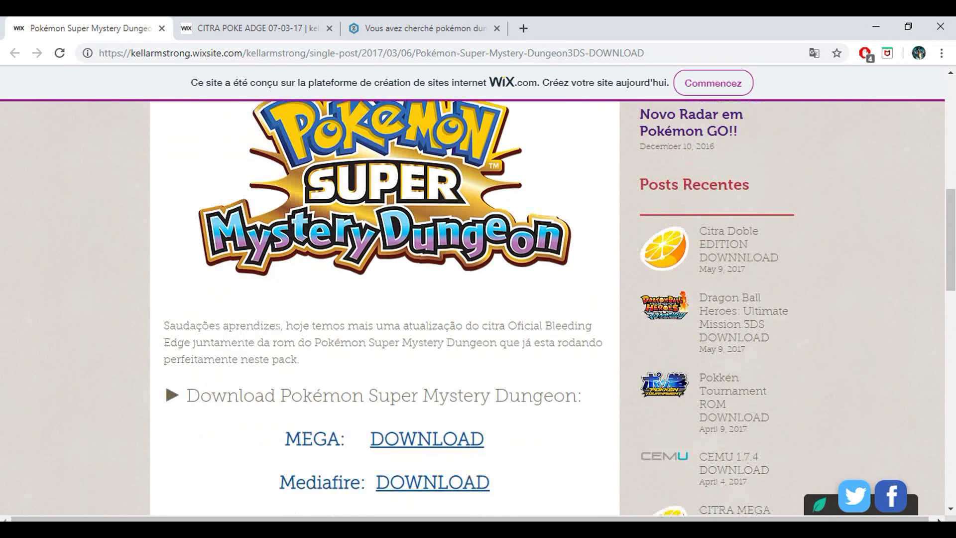
pyautogui.scroll(-4, 478, 308)
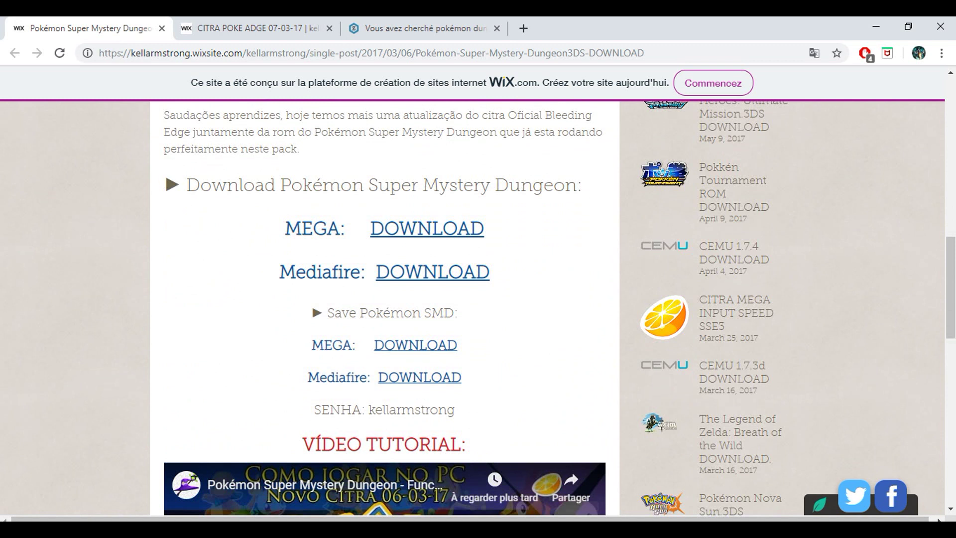
# Step: Examine the MEGA and Mediafire download options and the archive password listed for the Pokémon SMD save
pyautogui.moveTo(334, 313); pyautogui.dragTo(421, 313)
pyautogui.click(422, 314)
pyautogui.moveTo(455, 409); pyautogui.dragTo(375, 409)
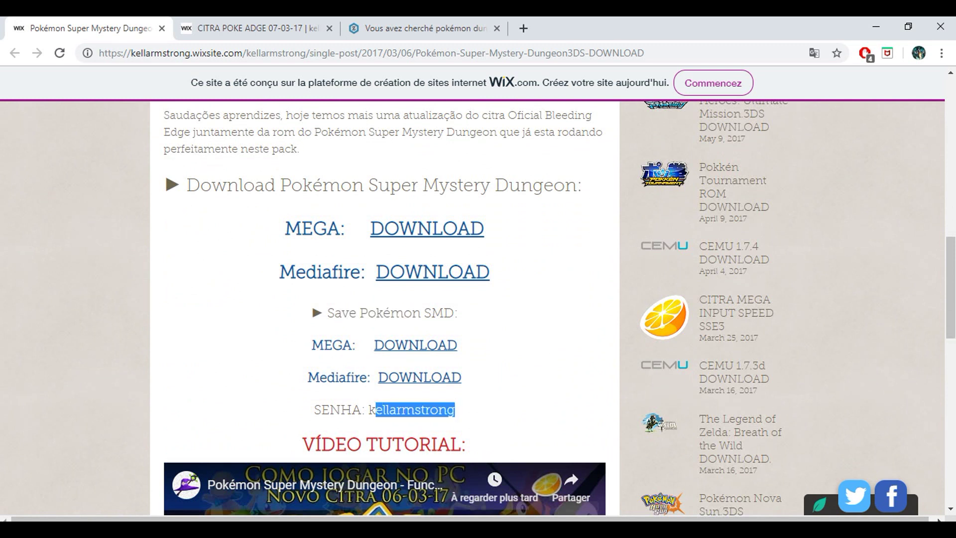
pyautogui.click(377, 410)
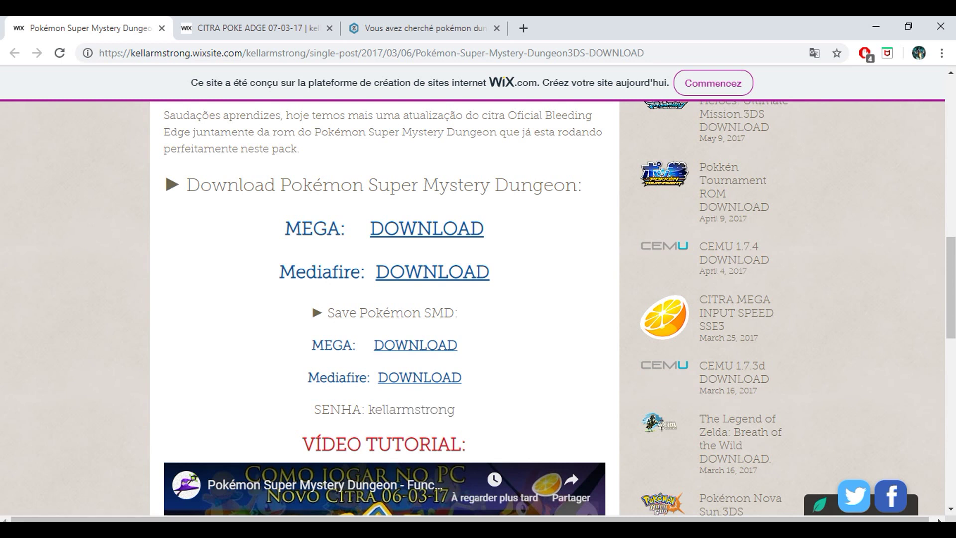
pyautogui.moveTo(308, 378); pyautogui.dragTo(367, 377)
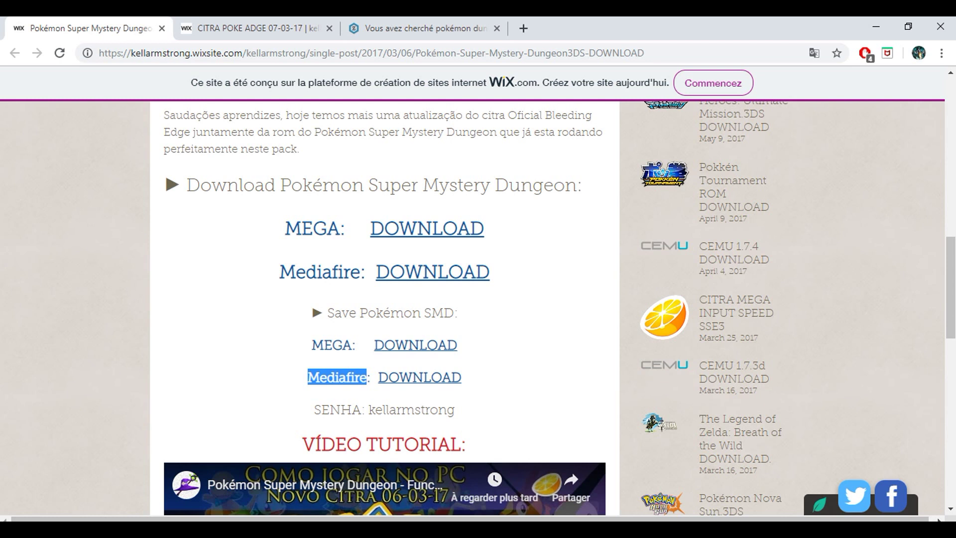
pyautogui.moveTo(353, 345); pyautogui.dragTo(312, 345)
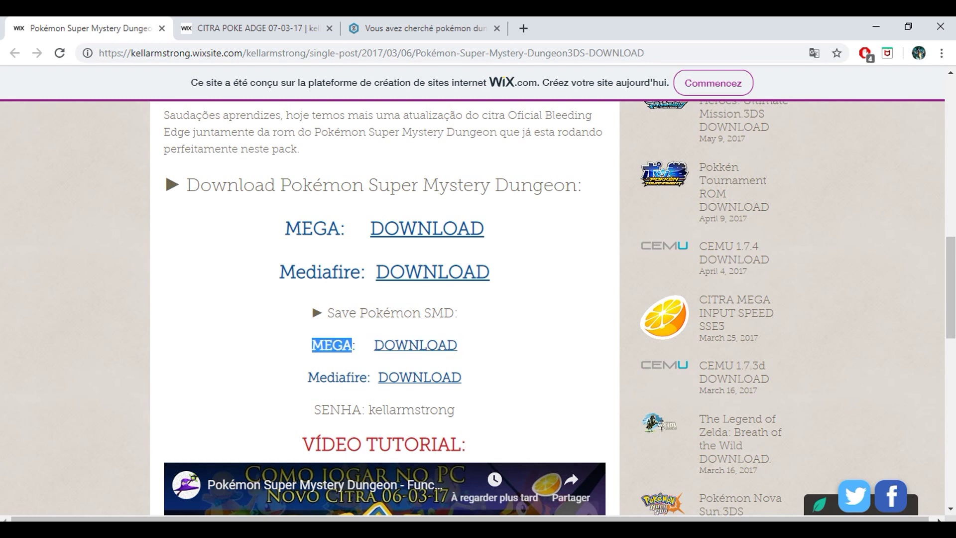
pyautogui.scroll(-3, 385, 308)
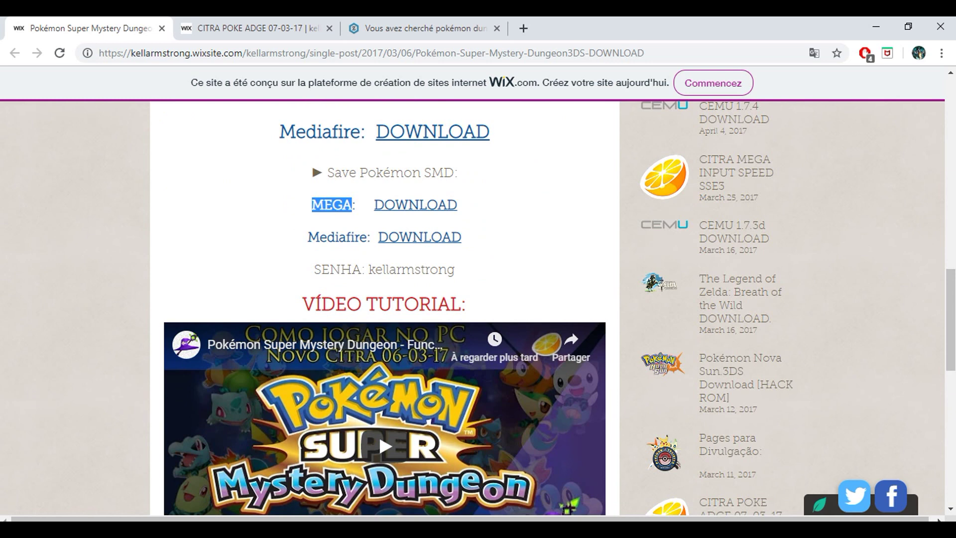
pyautogui.moveTo(308, 236); pyautogui.dragTo(350, 236)
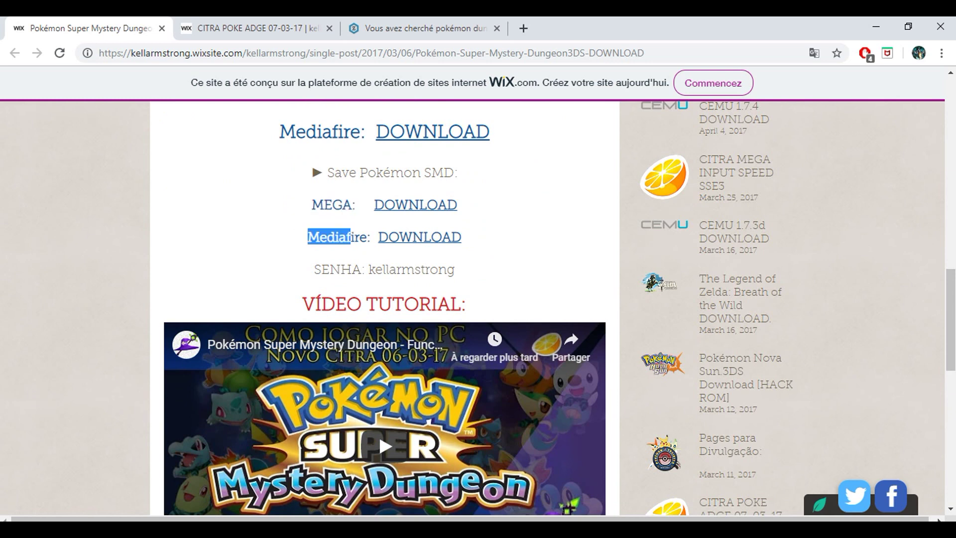
pyautogui.click(350, 236)
pyautogui.scroll(4, 350, 237)
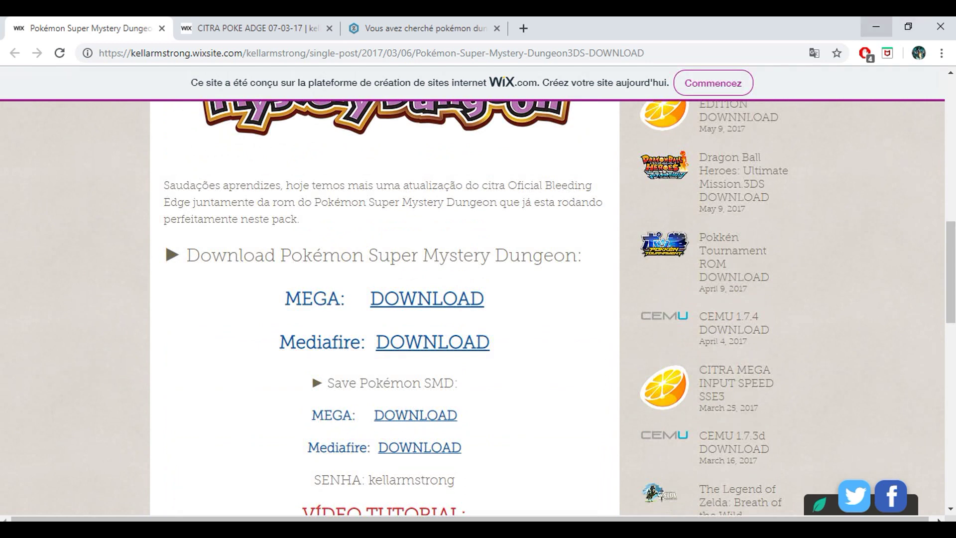
# Step: Minimize the browser and copy the archive password from code.txt in the Kell_Save_POKESMD archive
pyautogui.click(876, 27)
pyautogui.click(642, 350)
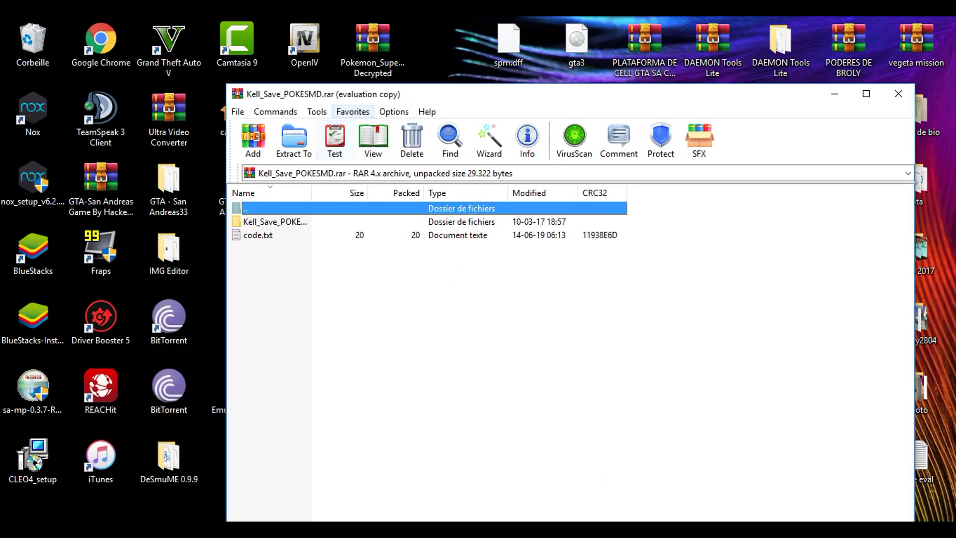
pyautogui.moveTo(366, 94); pyautogui.dragTo(550, 238)
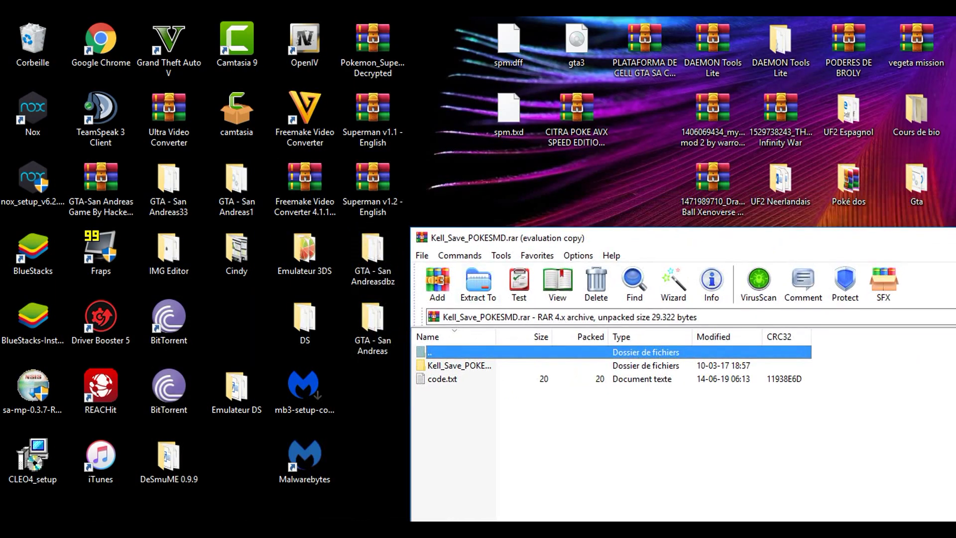
pyautogui.click(442, 379)
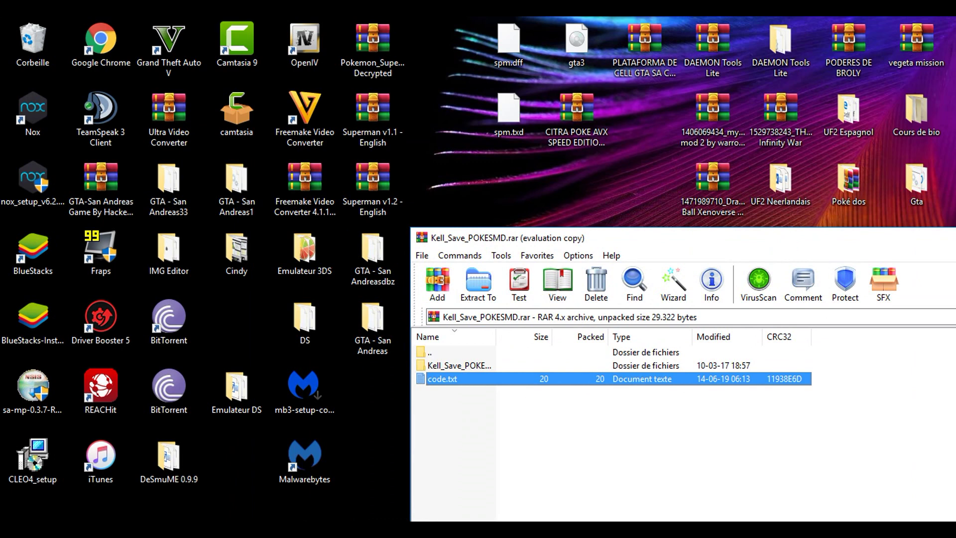
pyautogui.doubleClick(442, 378)
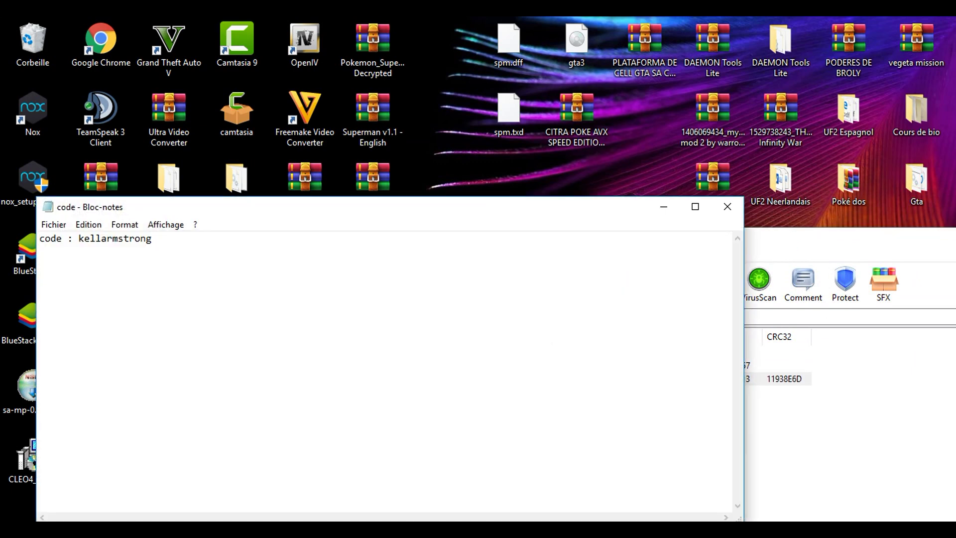
pyautogui.moveTo(152, 238); pyautogui.dragTo(78, 239)
pyautogui.rightClick(84, 238)
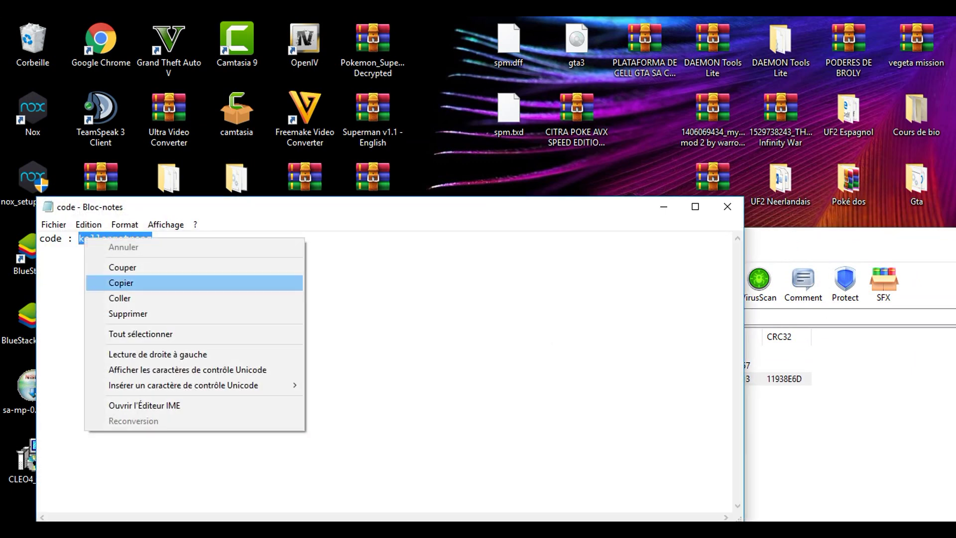
pyautogui.click(121, 283)
pyautogui.click(727, 206)
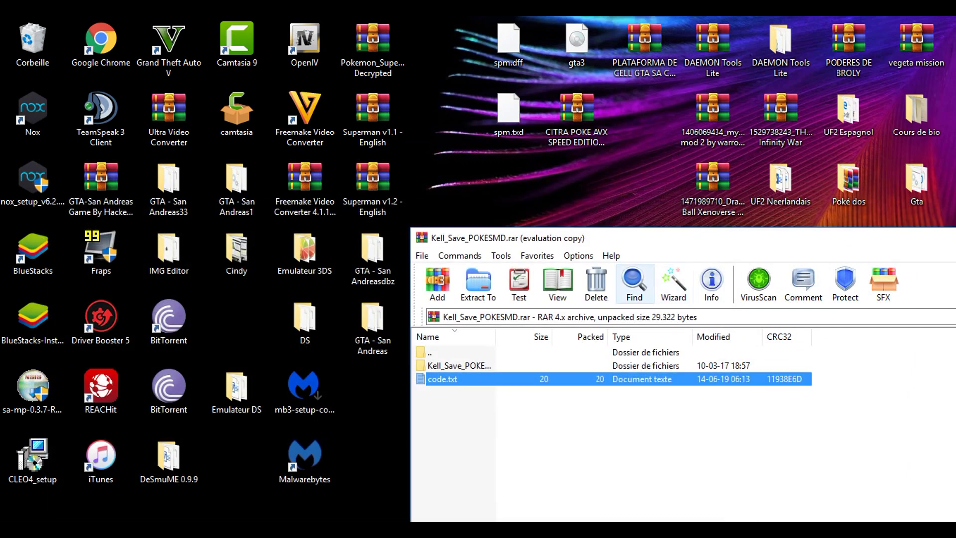
# Step: Extract the Kell_Save_POKESMD folder from the archive to the desktop, pasting the archive password for the encrypted files
pyautogui.moveTo(537, 238); pyautogui.dragTo(596, 364)
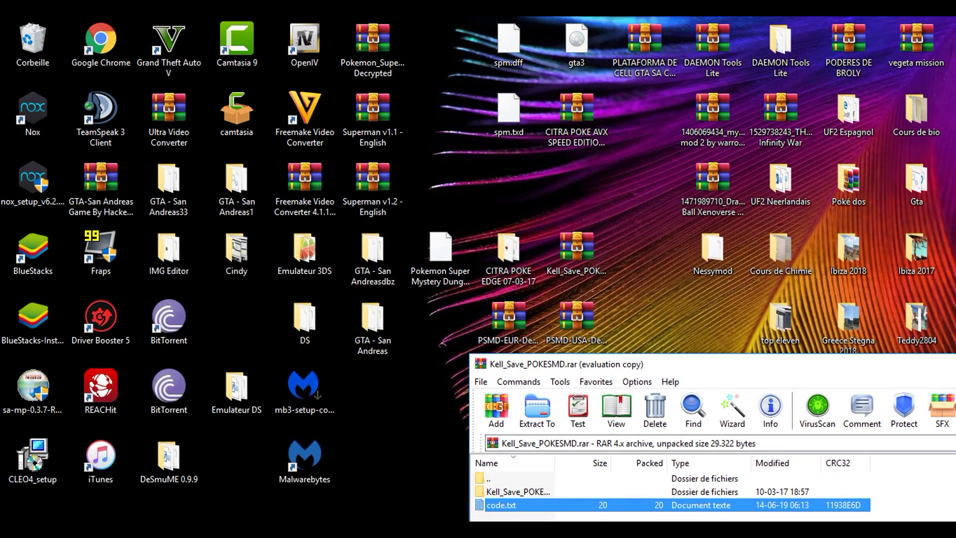
pyautogui.moveTo(515, 492); pyautogui.dragTo(509, 199)
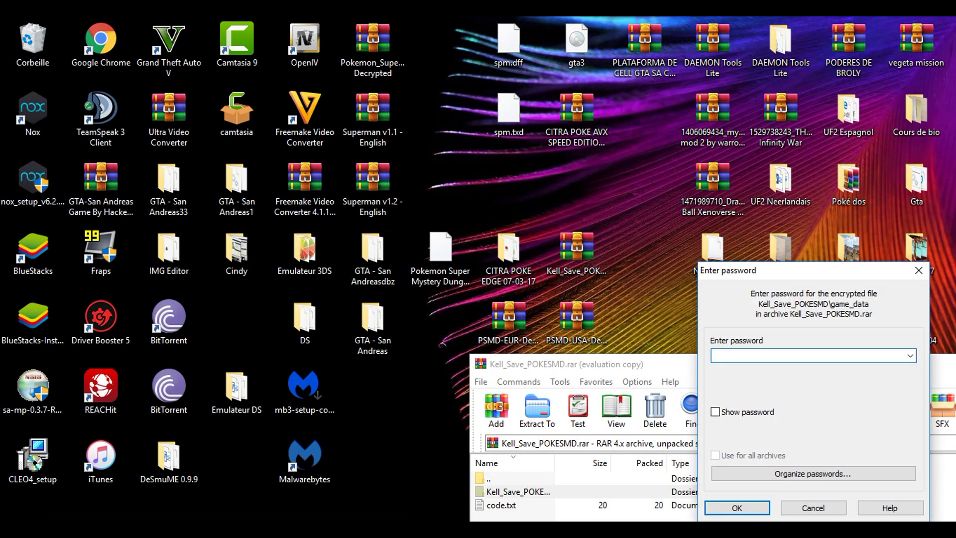
pyautogui.rightClick(746, 355)
pyautogui.click(762, 418)
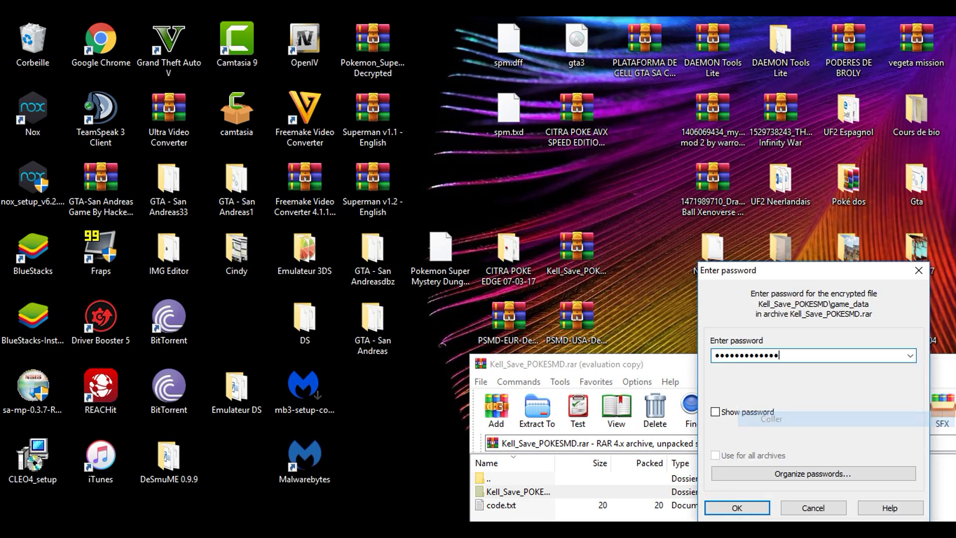
pyautogui.click(737, 508)
# Step: Close the Kell_Save_POKESMD archive window and open the extracted save folder on the desktop
pyautogui.moveTo(696, 364); pyautogui.dragTo(496, 276)
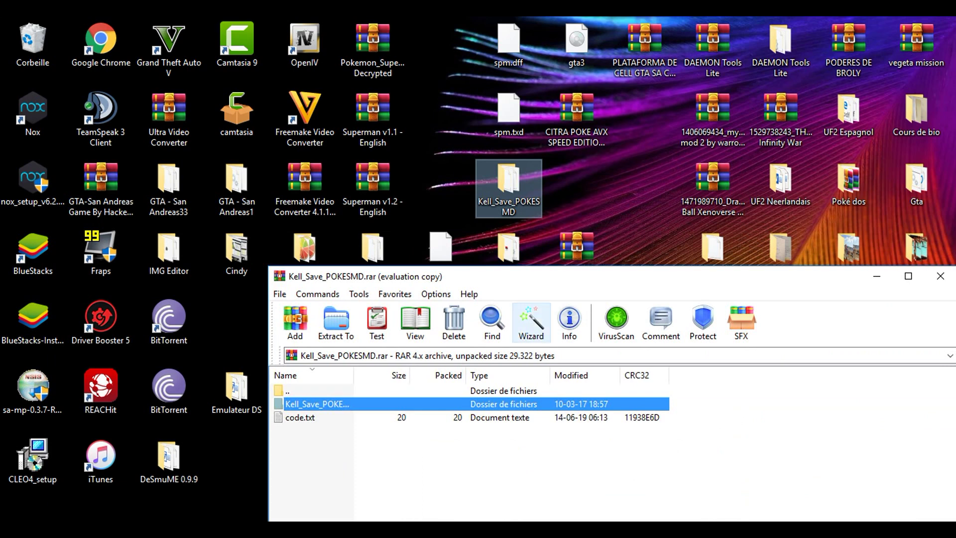
pyautogui.click(301, 417)
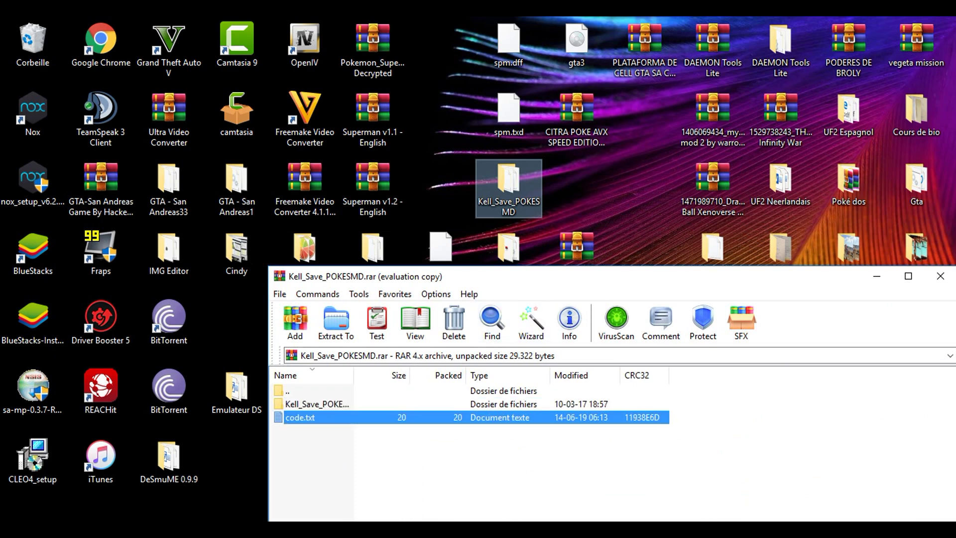
pyautogui.click(940, 276)
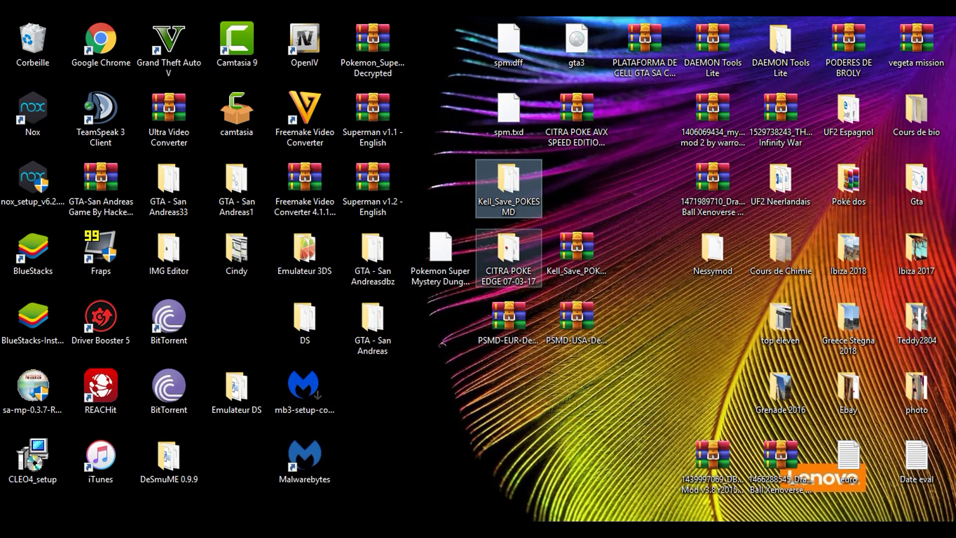
pyautogui.doubleClick(508, 184)
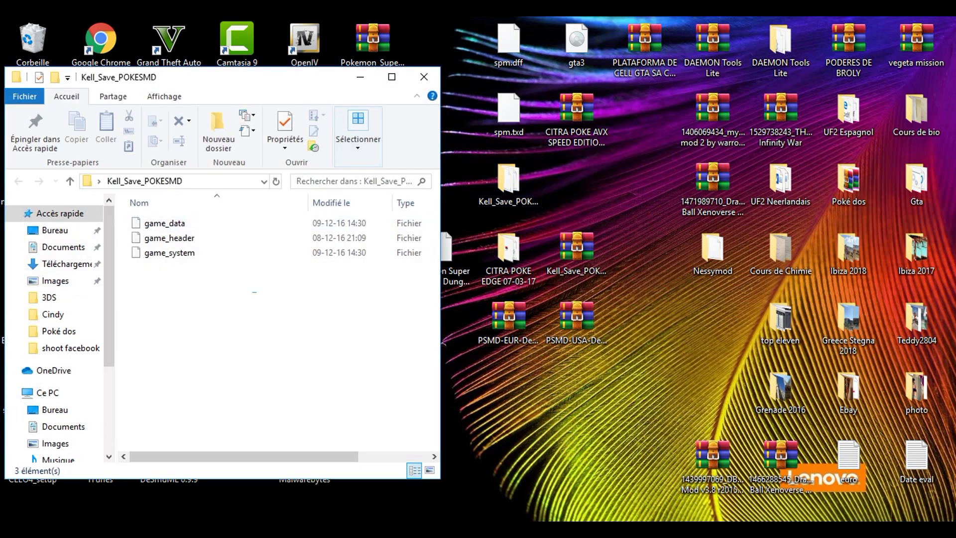
# Step: Close the save folder and open user\sdmc inside the CITRA POKE EDGE FPS EDITION Ver 2.3.6 folder on the desktop
pyautogui.moveTo(185, 212); pyautogui.dragTo(256, 292)
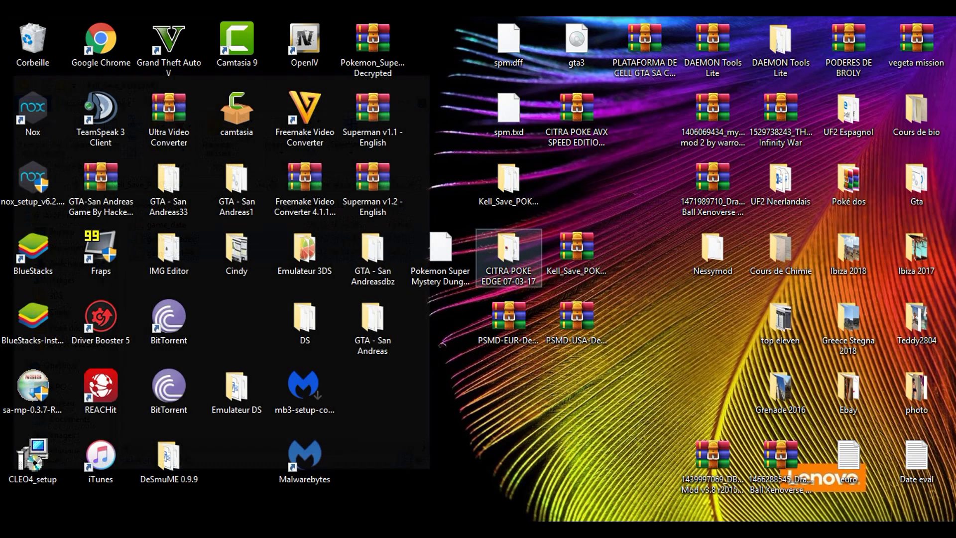
pyautogui.click(424, 76)
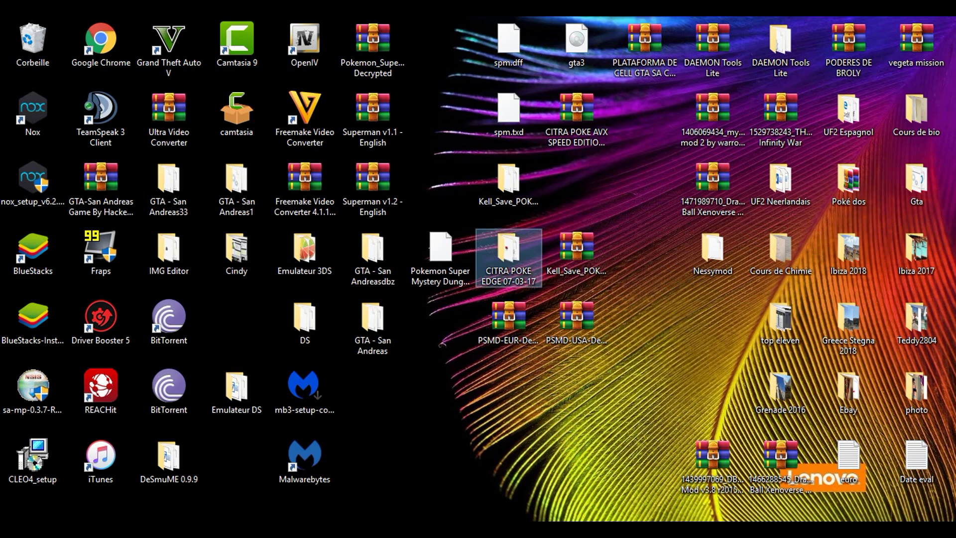
pyautogui.doubleClick(508, 256)
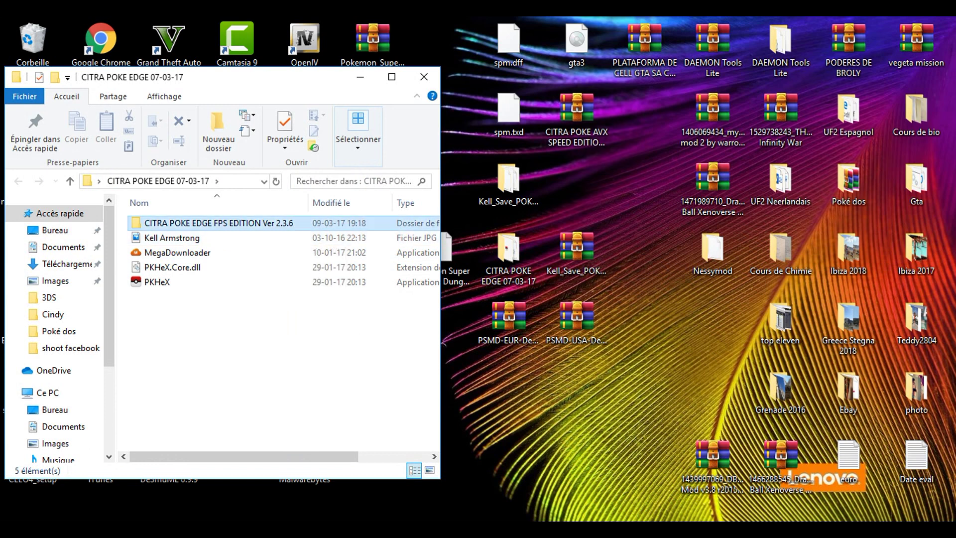
pyautogui.doubleClick(199, 223)
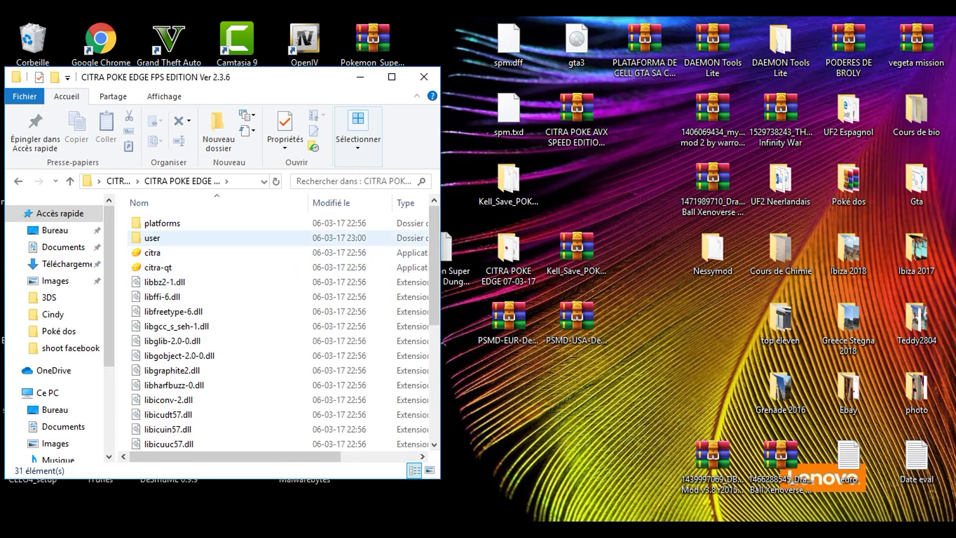
pyautogui.doubleClick(152, 237)
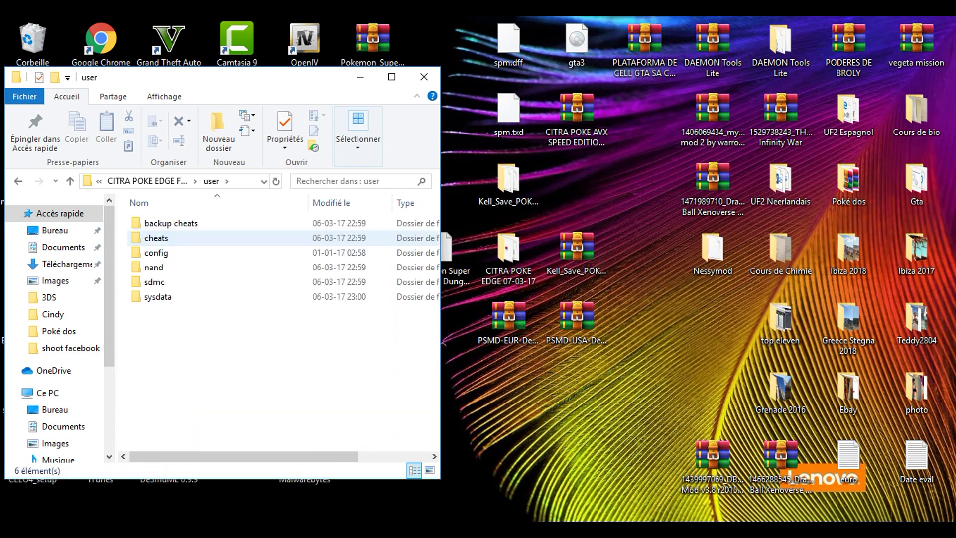
pyautogui.doubleClick(154, 282)
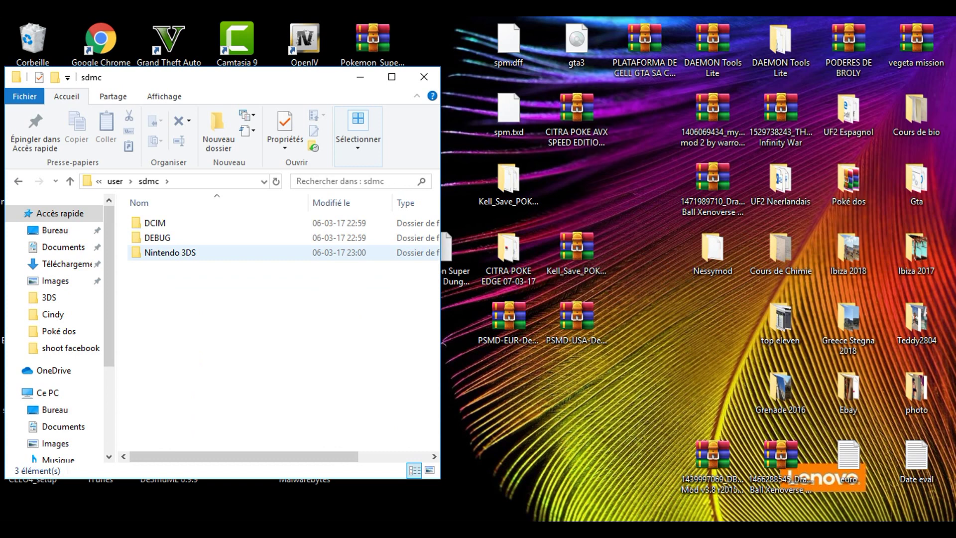
# Step: Go into Nintendo 3DS, through both nested all-zero folders, and open title\00040000
pyautogui.doubleClick(170, 252)
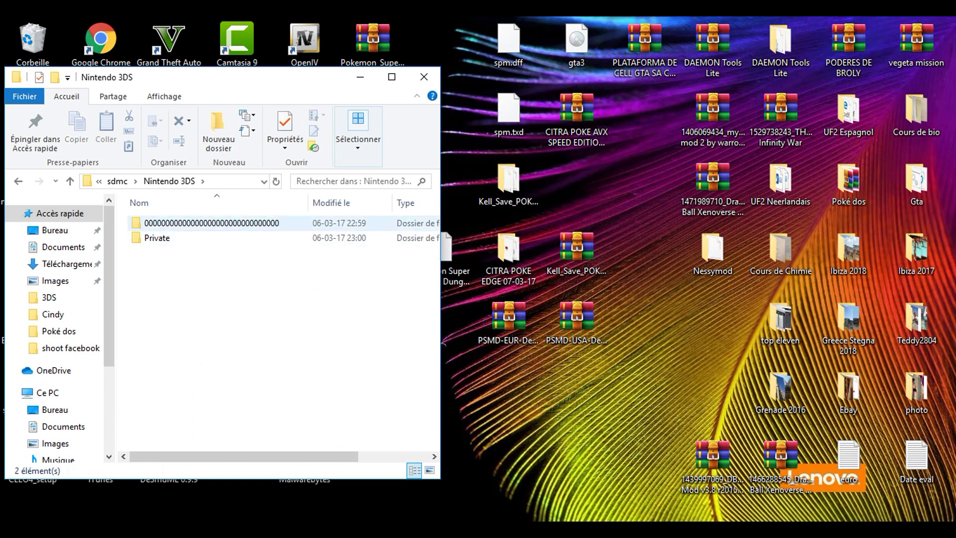
pyautogui.doubleClick(210, 222)
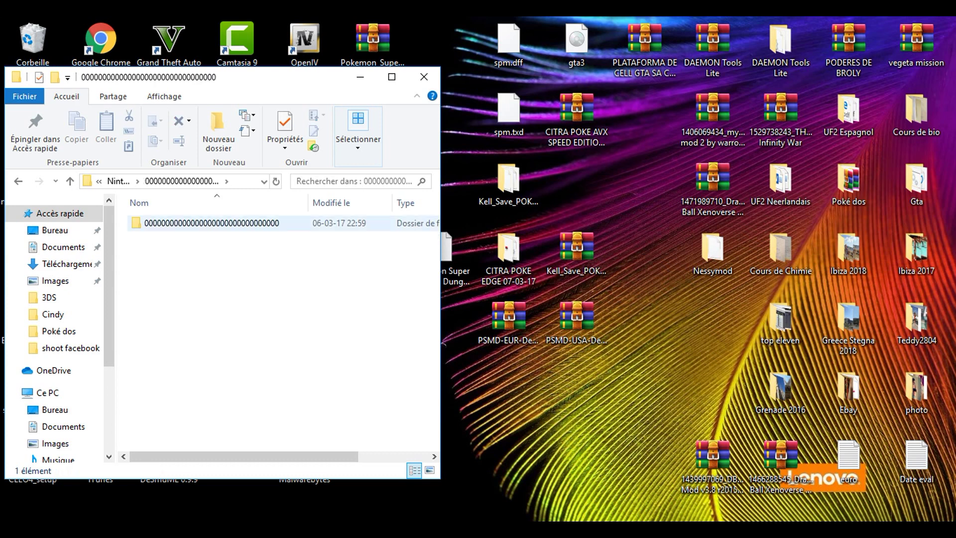
pyautogui.doubleClick(209, 223)
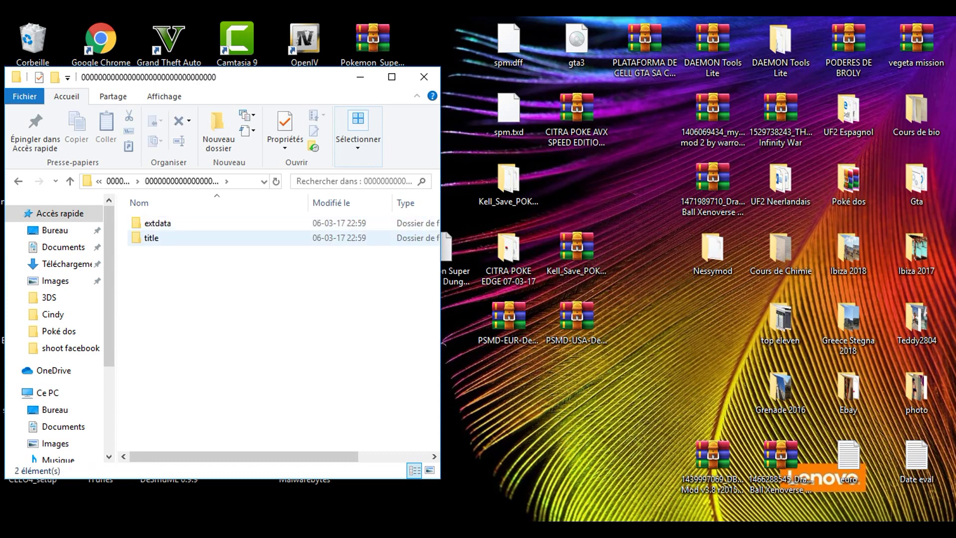
pyautogui.doubleClick(152, 238)
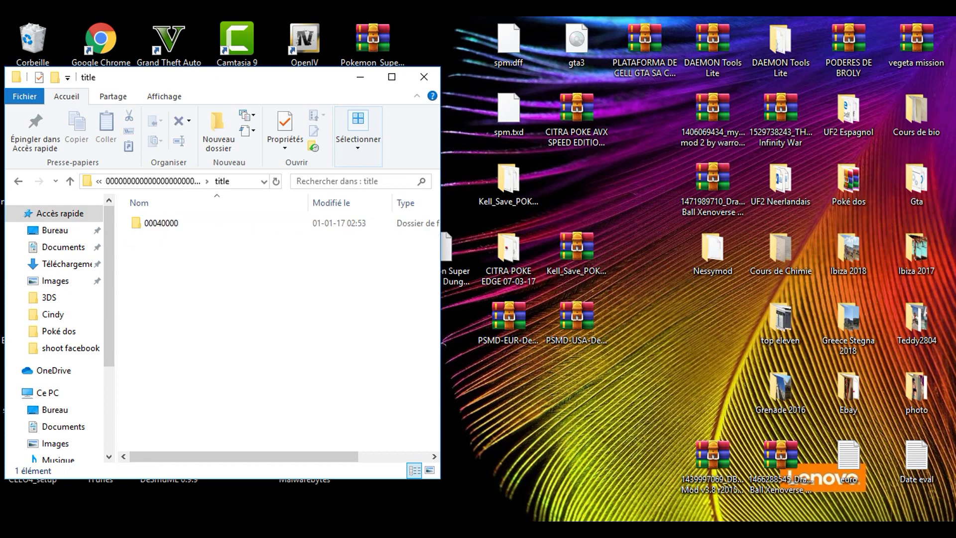
pyautogui.click(161, 222)
pyautogui.doubleClick(161, 223)
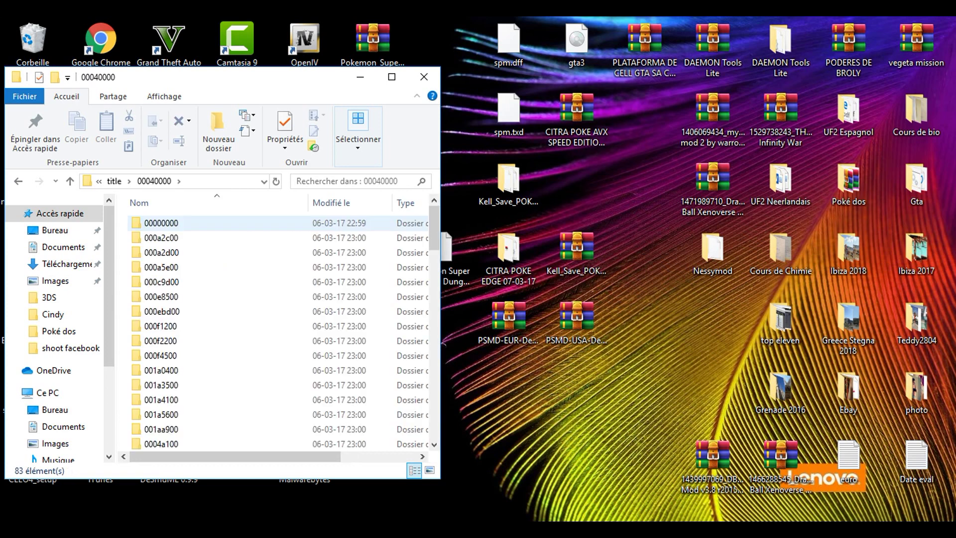
# Step: Find the 00174600 game folder and open its data\00000001 save folder
pyautogui.scroll(-6, 199, 265)
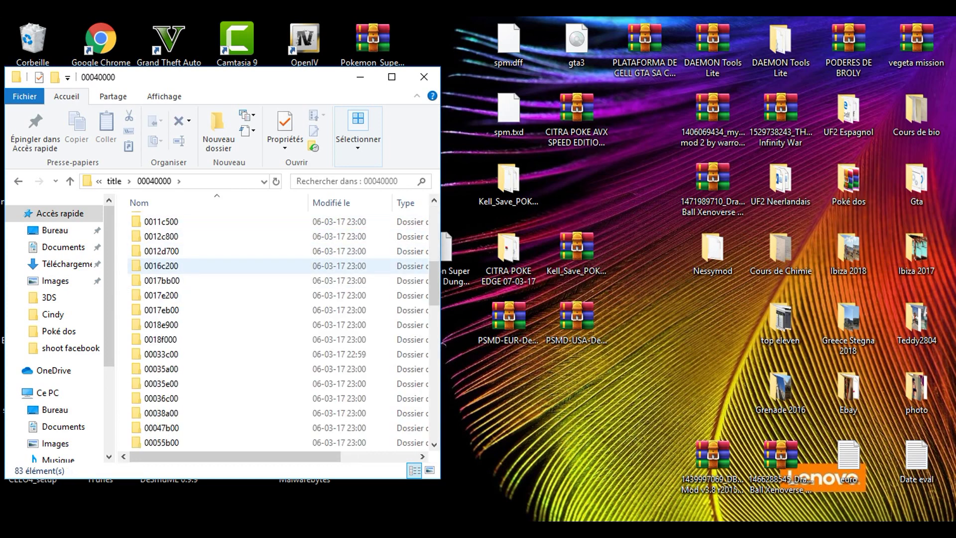
pyautogui.scroll(-15, 199, 265)
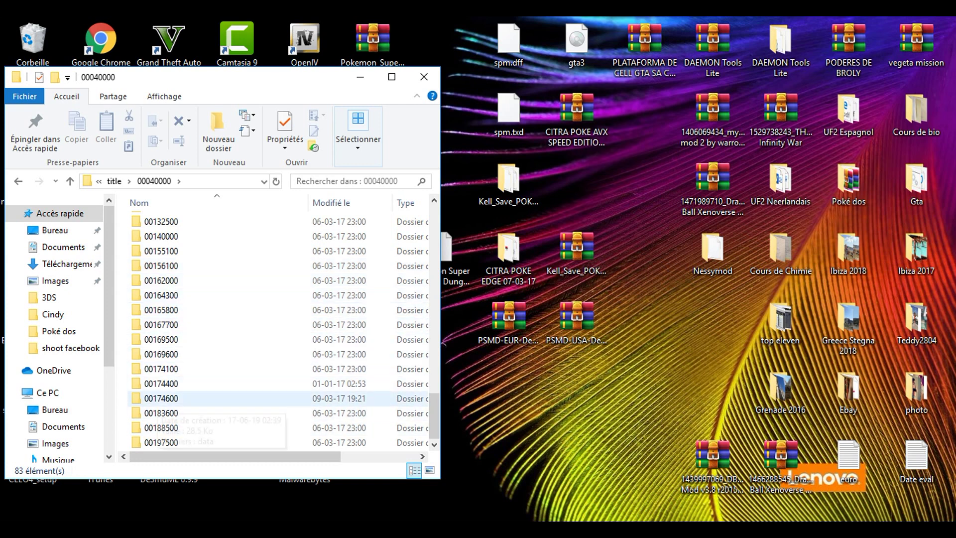
pyautogui.moveTo(154, 401)
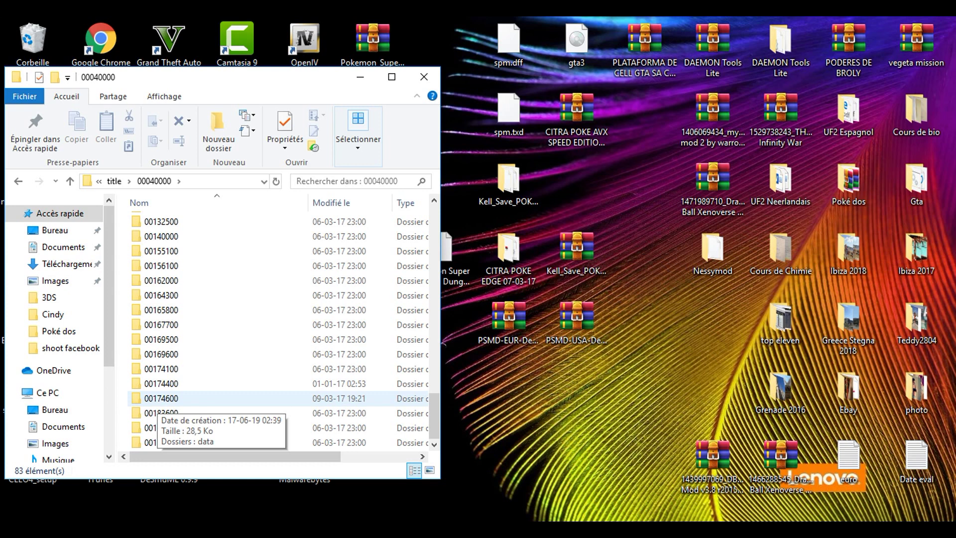
pyautogui.doubleClick(159, 399)
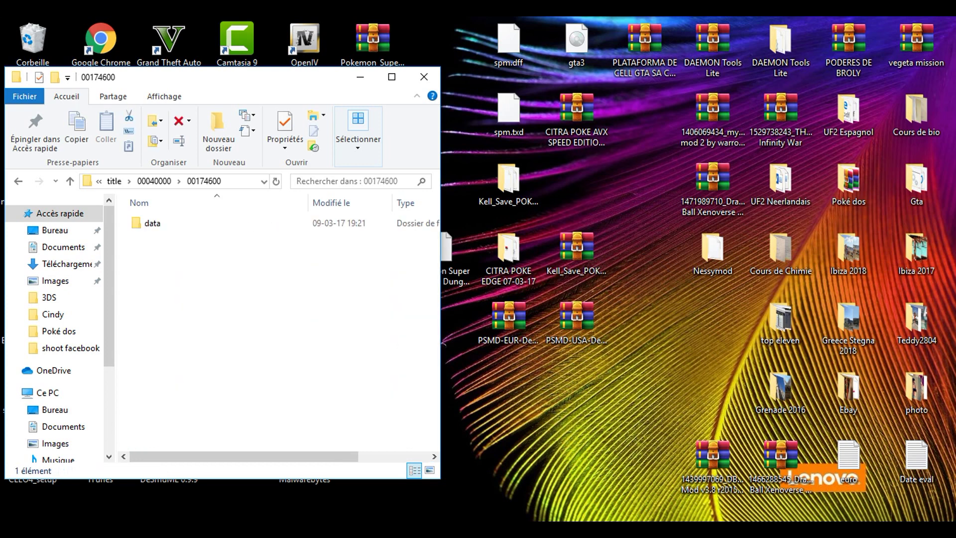
pyautogui.doubleClick(154, 222)
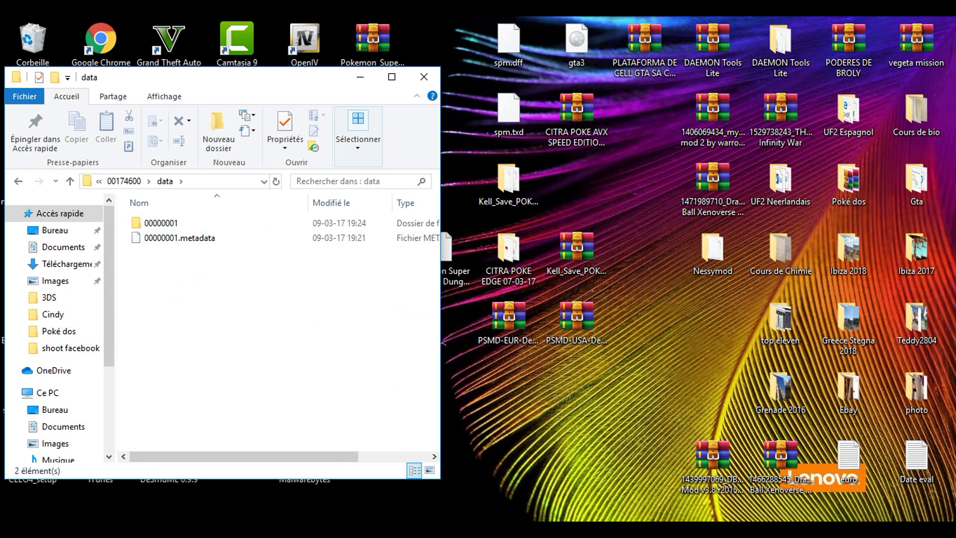
pyautogui.doubleClick(160, 223)
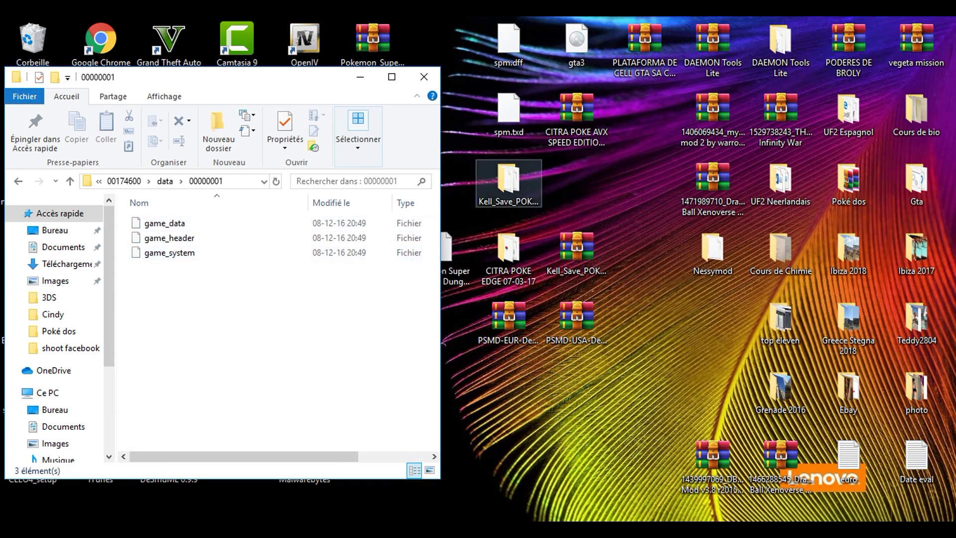
# Step: Move game_data, game_header and game_system from Kell_Save_POKESMD into 00000001, replacing the existing files, and close both folders
pyautogui.doubleClick(508, 180)
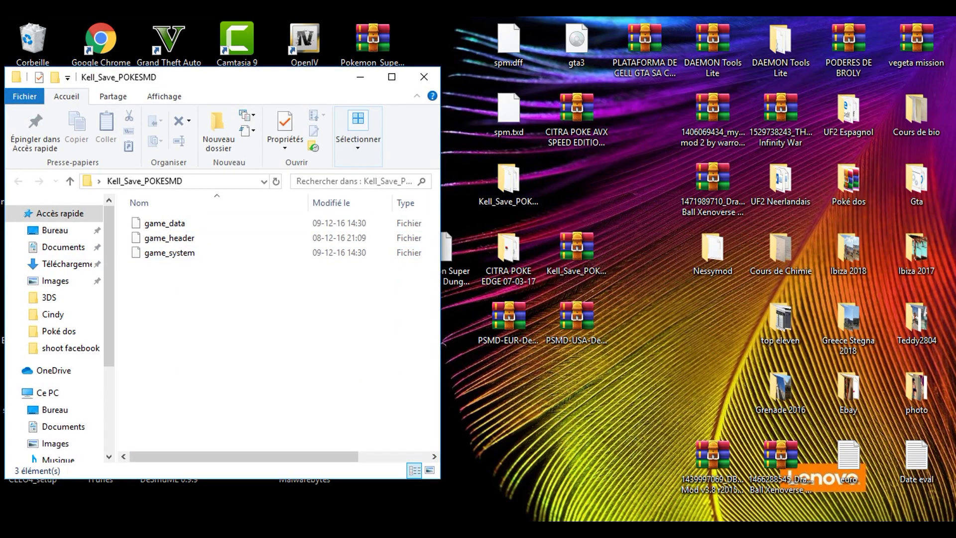
pyautogui.moveTo(209, 78); pyautogui.dragTo(770, 125)
pyautogui.moveTo(772, 355); pyautogui.dragTo(304, 269)
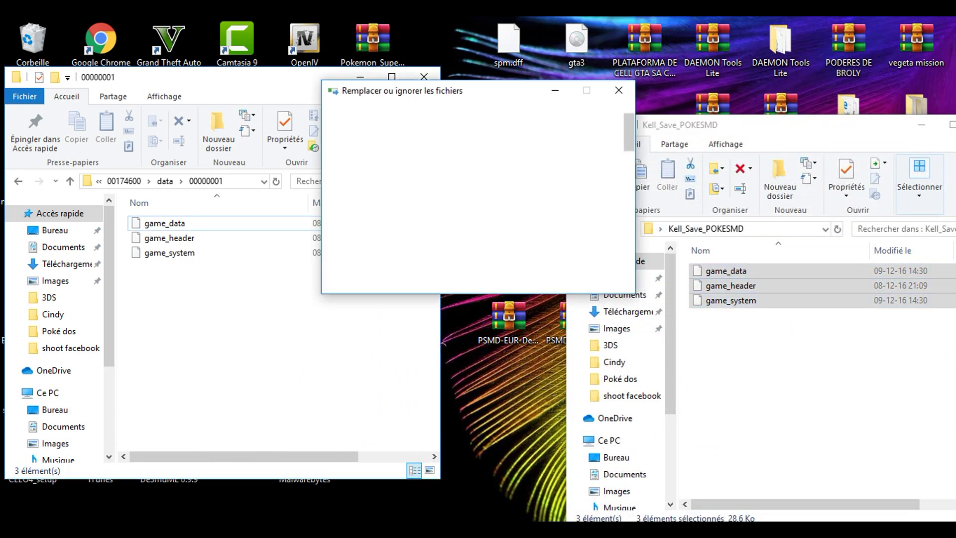
pyautogui.click(462, 180)
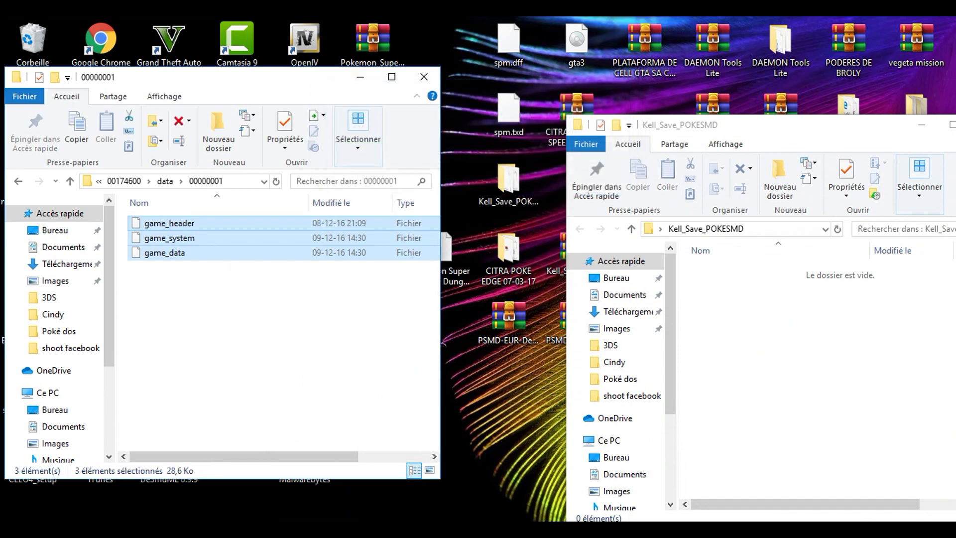
pyautogui.moveTo(807, 125); pyautogui.dragTo(564, 133)
pyautogui.click(742, 132)
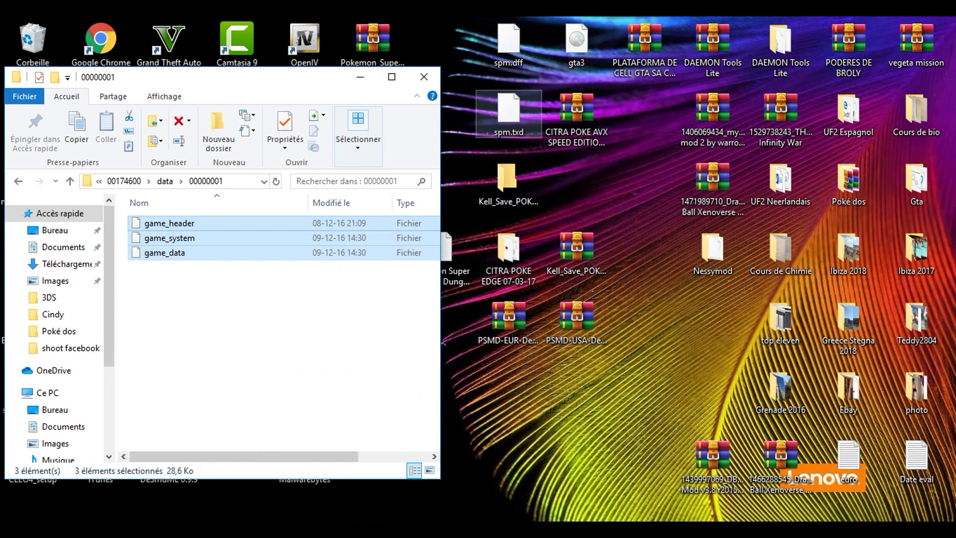
pyautogui.click(423, 76)
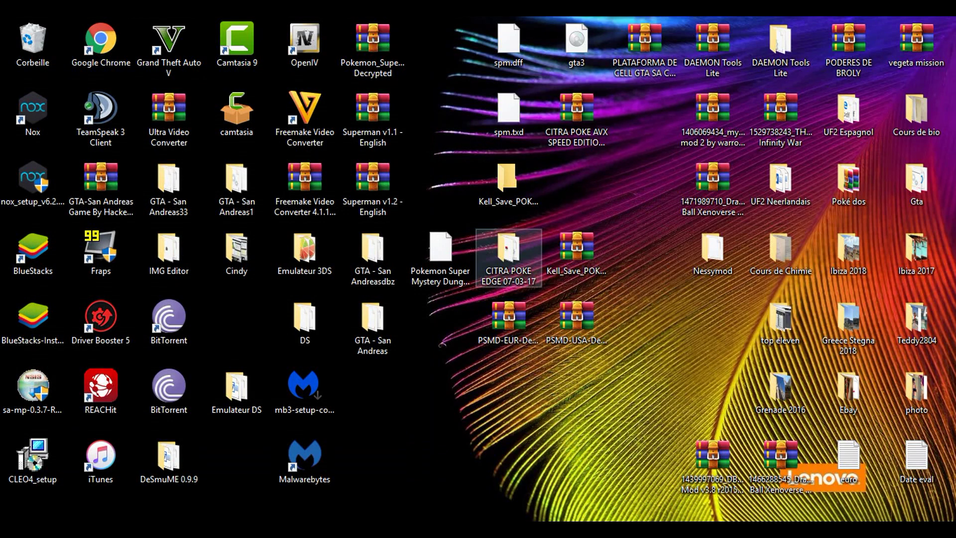
# Step: Reopen the CITRA POKE EDGE FPS EDITION Ver 2.3.6 folder and launch citra-qt
pyautogui.doubleClick(508, 249)
pyautogui.doubleClick(497, 265)
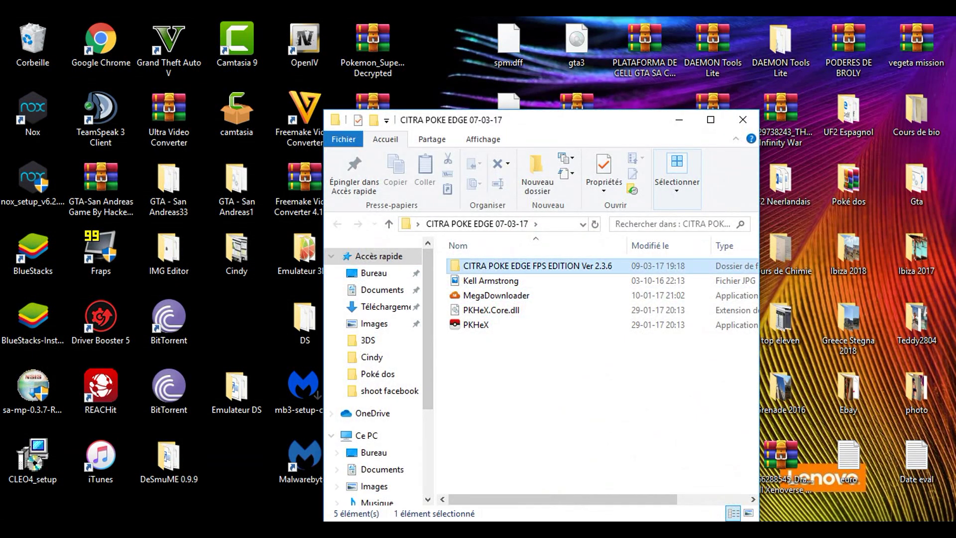
pyautogui.doubleClick(498, 310)
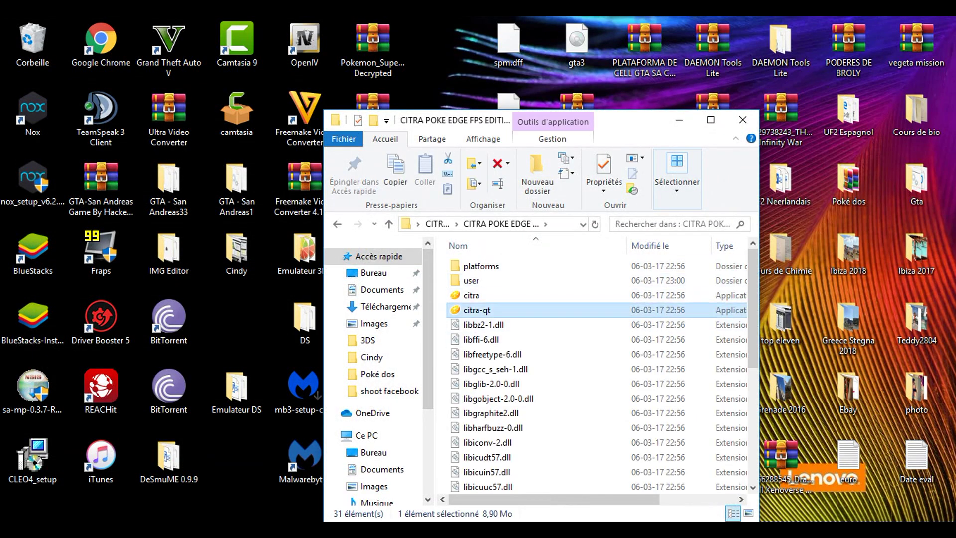
pyautogui.press('Return')
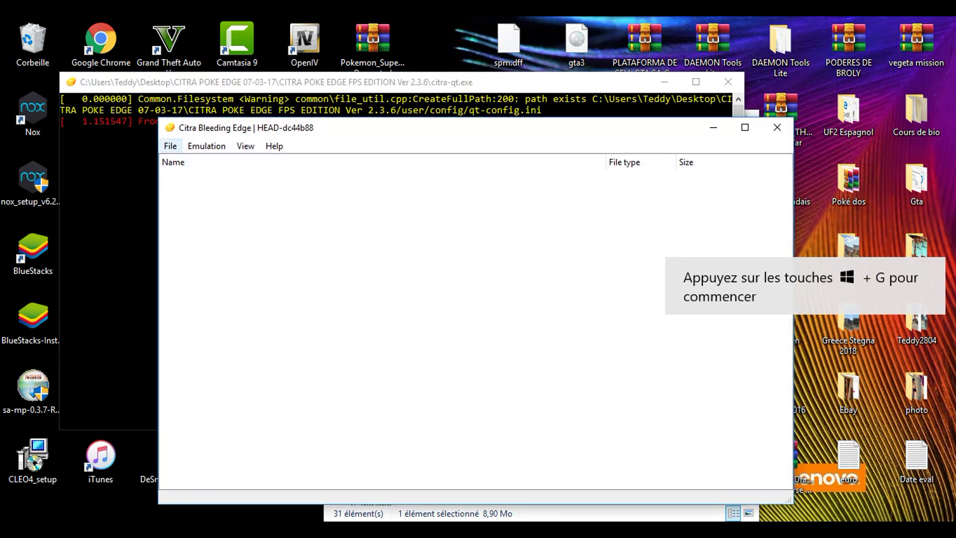
# Step: Load Pokemon Super Mystery Dungeon-USA-En-Decrypted.3ds from the desktop in Citra and maximize the emulator window
pyautogui.click(170, 146)
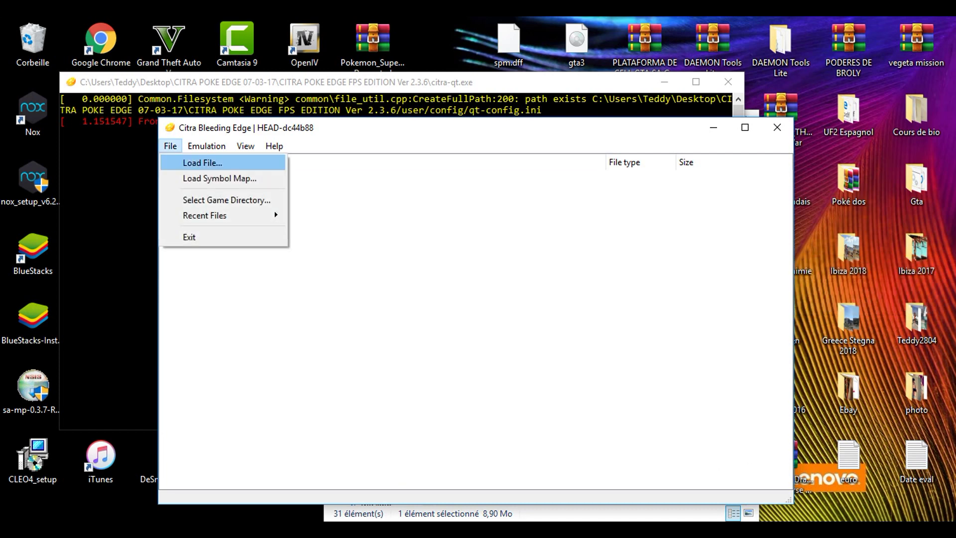
pyautogui.press('Return')
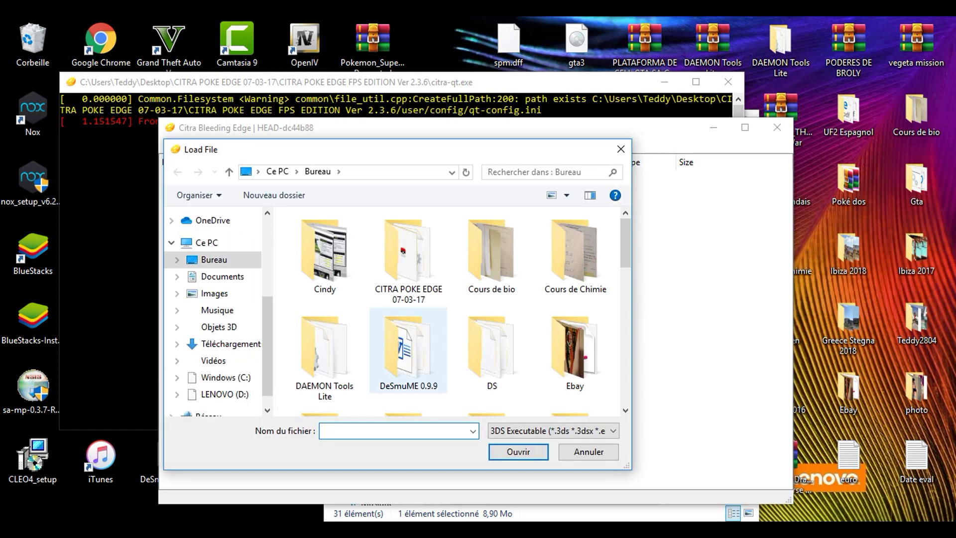
pyautogui.scroll(-10, 492, 308)
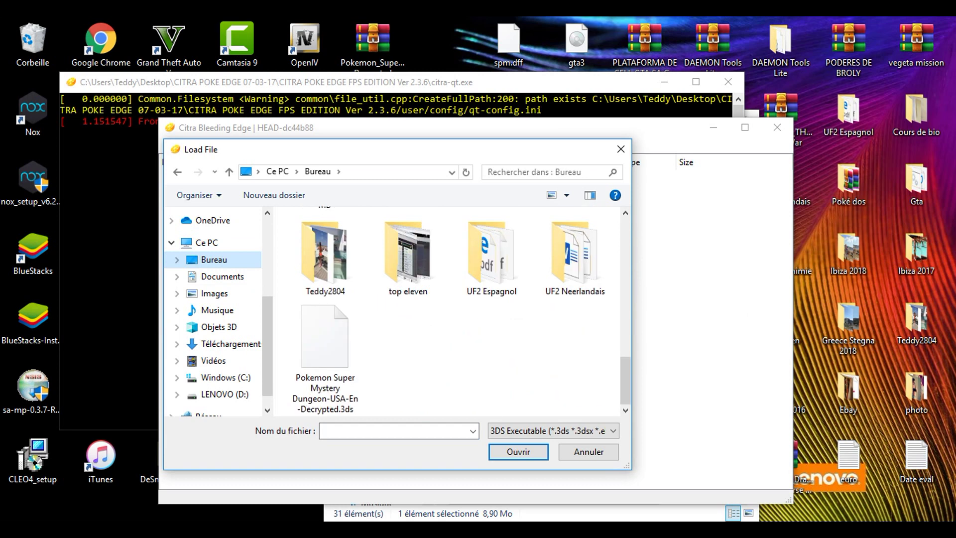
pyautogui.click(325, 349)
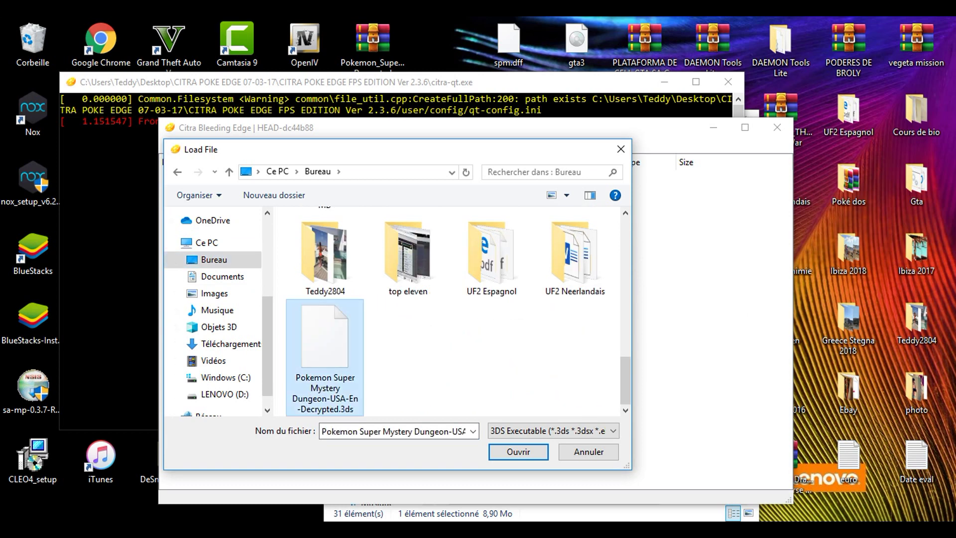
pyautogui.press('Return')
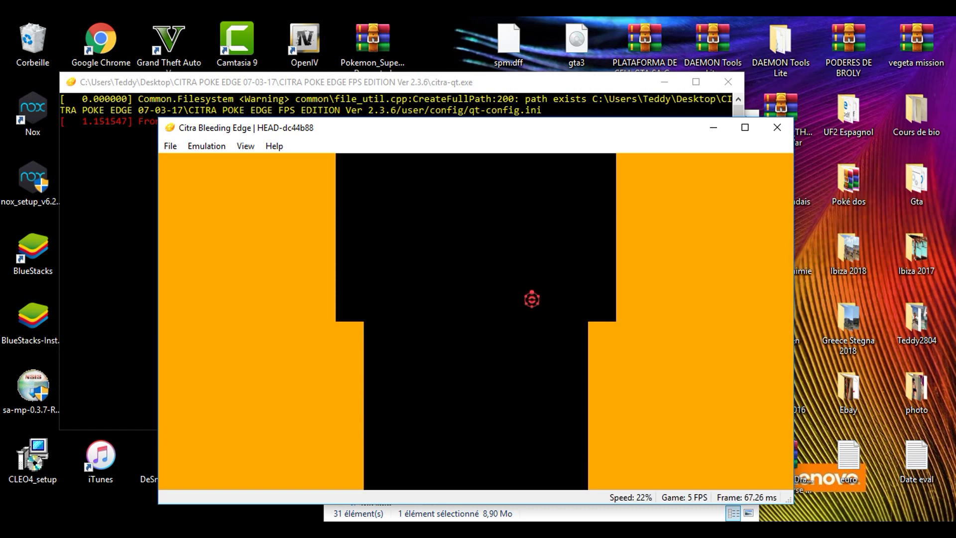
pyautogui.click(745, 127)
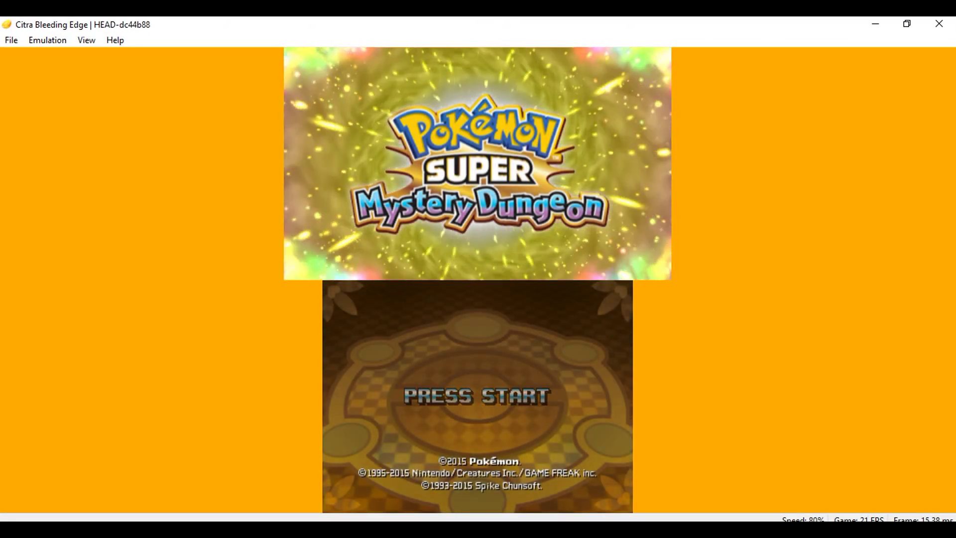
# Step: Open the emulator configuration during the game and examine the input, graphics, audio and debug settings
pyautogui.click(47, 40)
pyautogui.press('Up')
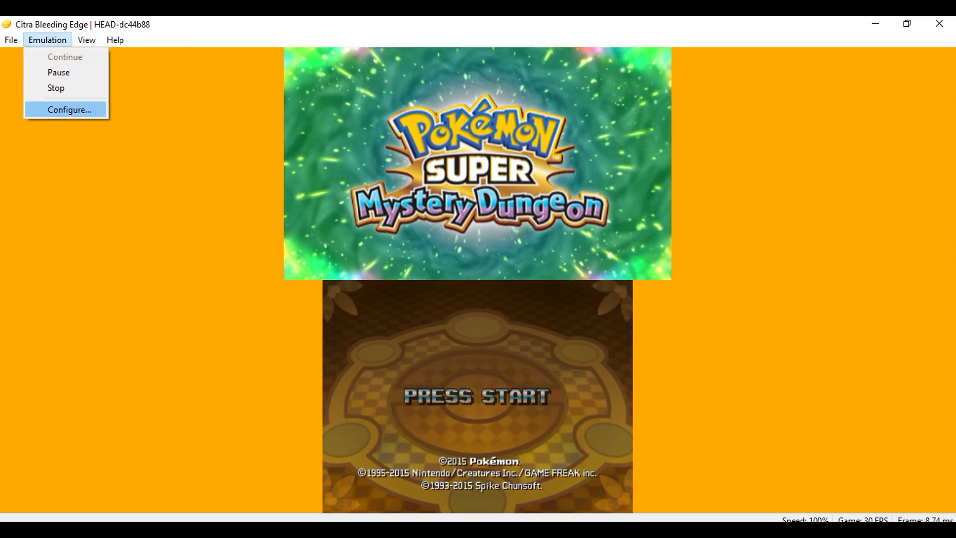
pyautogui.press('Return')
pyautogui.click(432, 118)
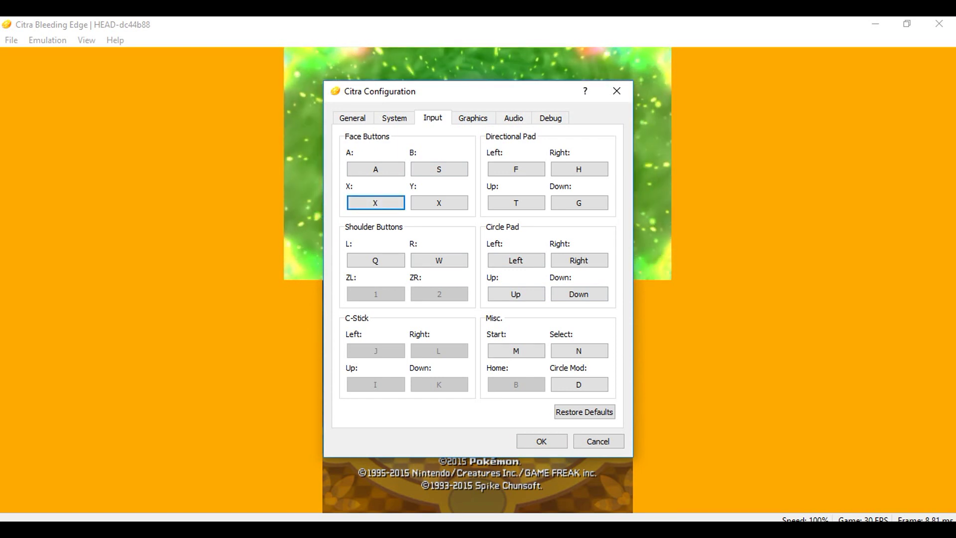
pyautogui.click(472, 118)
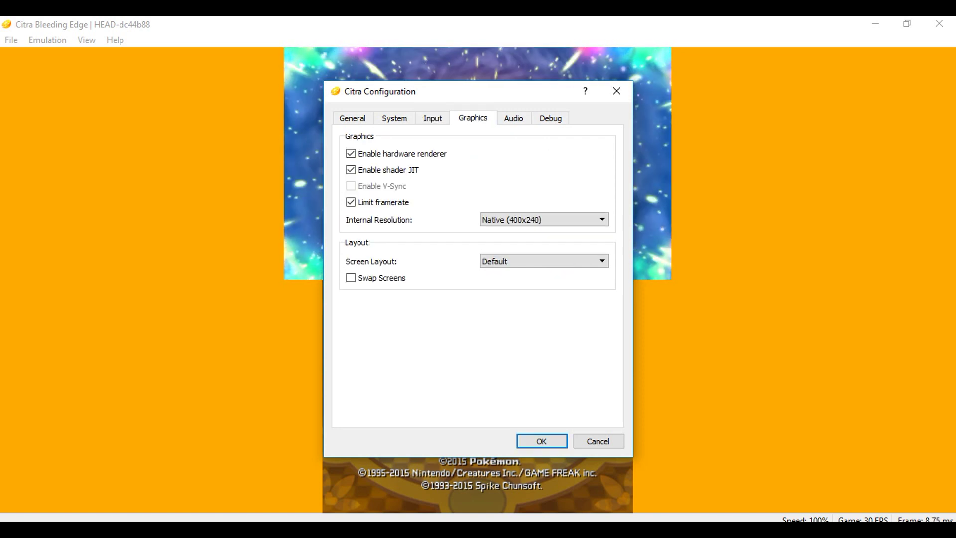
pyautogui.hotkey('ctrl', 'Tab')
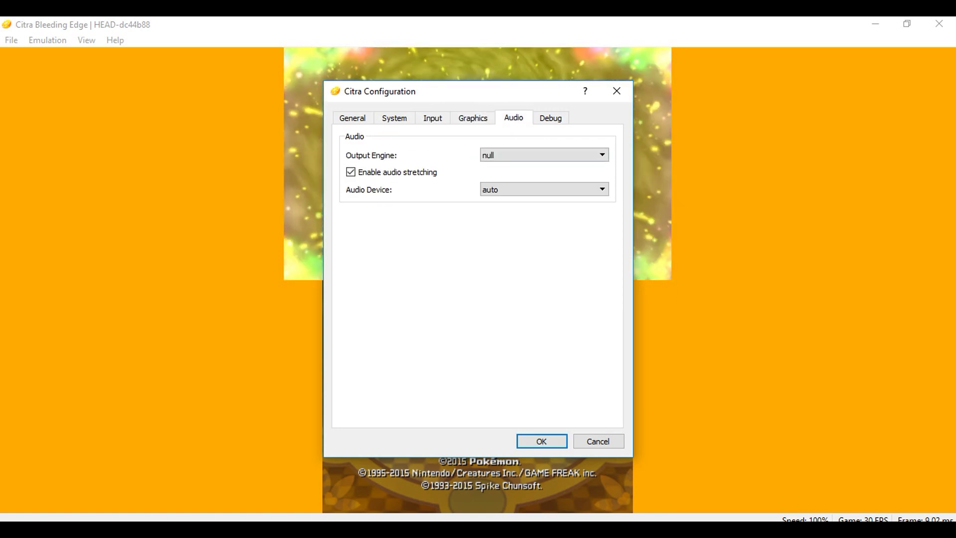
pyautogui.hotkey('ctrl', 'Tab')
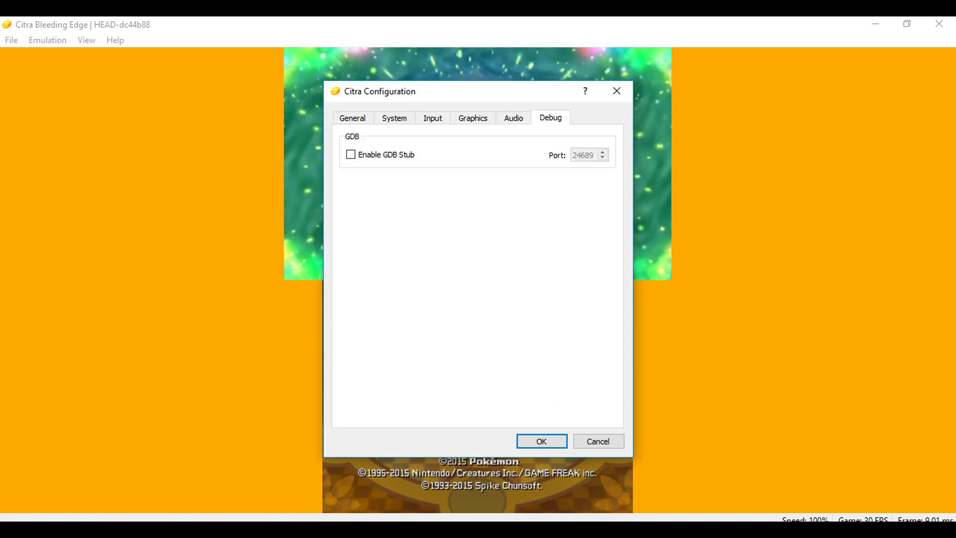
pyautogui.hotkey('ctrl', 'shift', 'Tab')
pyautogui.hotkey('ctrl', 'shift', 'Tab')
pyautogui.hotkey('ctrl', 'Tab')
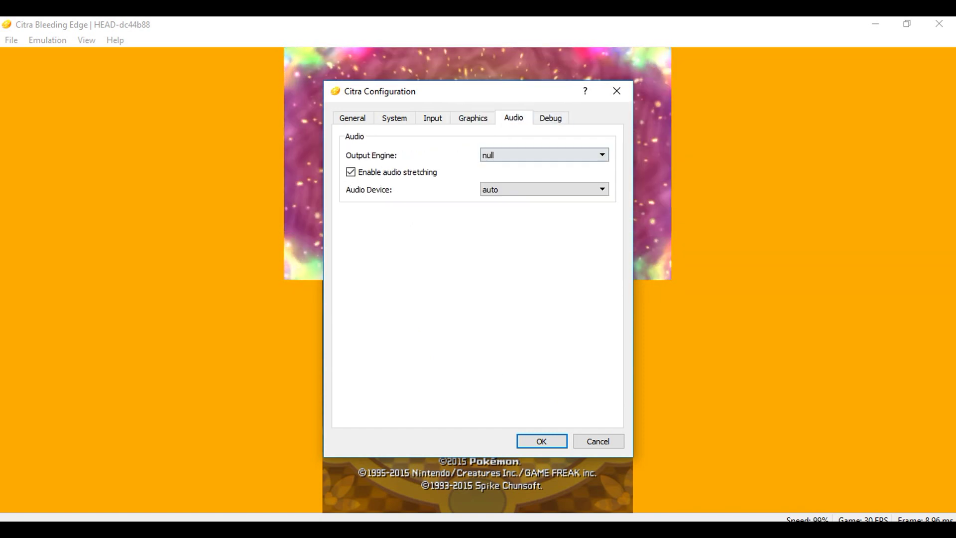
pyautogui.hotkey('ctrl', 'shift', 'Tab')
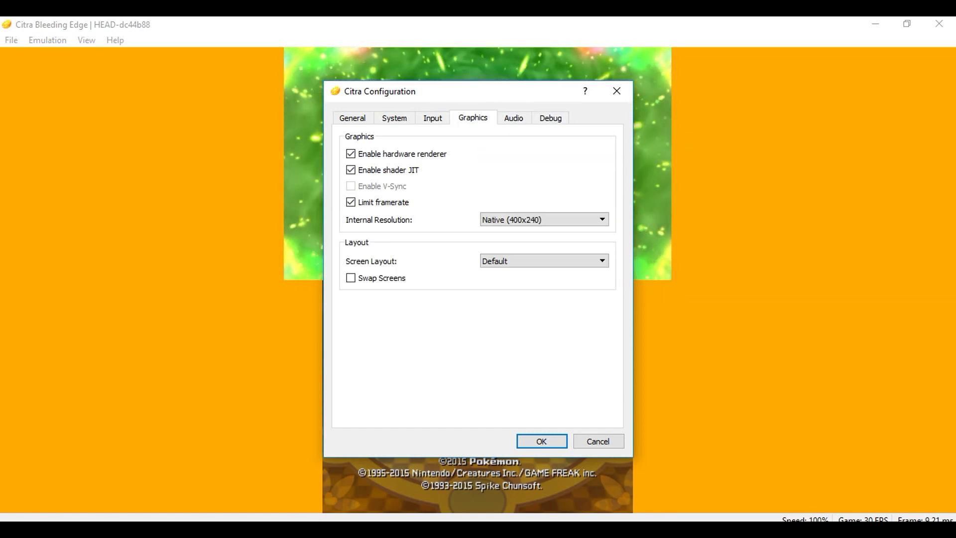
# Step: Examine the internal resolution choices, the system settings and the audio output engine choices in the configuration
pyautogui.click(544, 219)
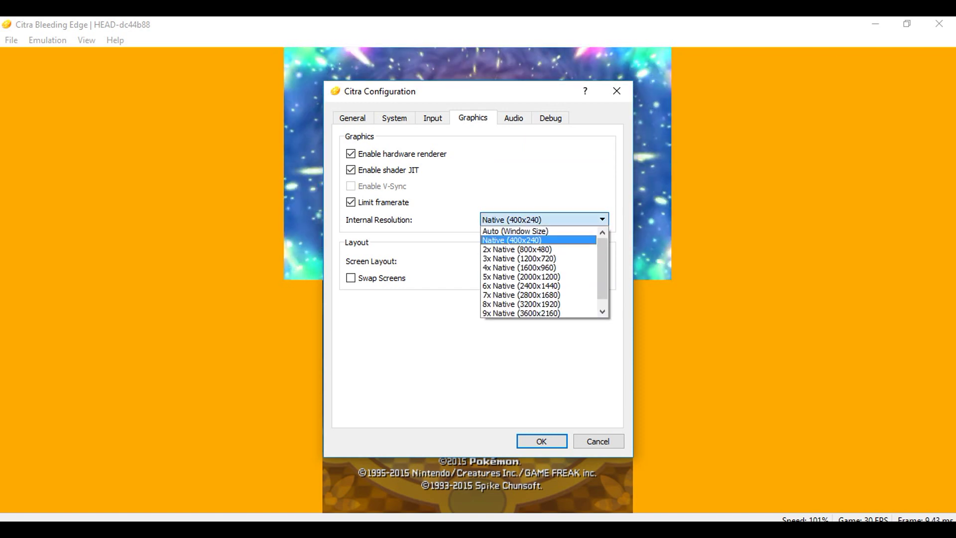
pyautogui.click(544, 219)
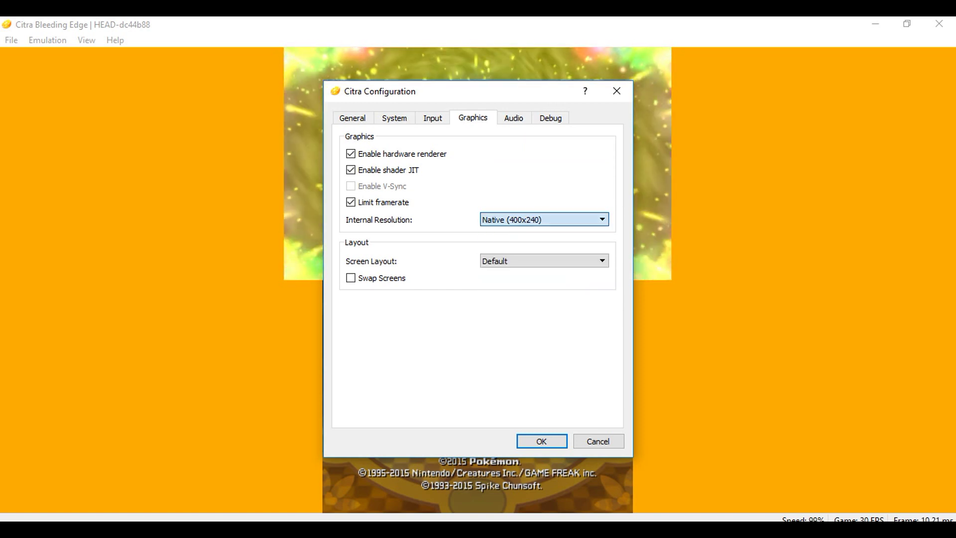
pyautogui.hotkey('ctrl', 'shift', 'Tab')
pyautogui.hotkey('ctrl', 'shift', 'Tab')
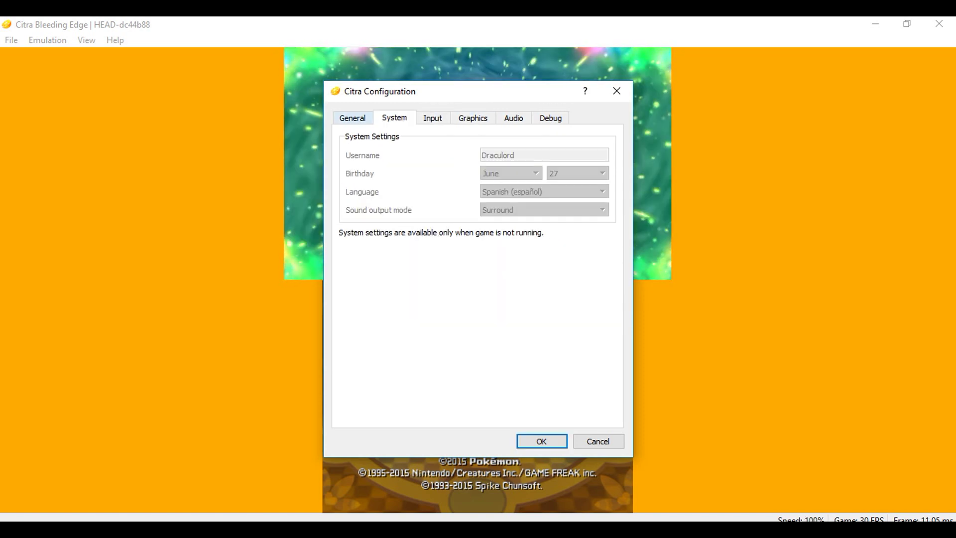
pyautogui.hotkey('ctrl', 'shift', 'Tab')
pyautogui.hotkey('ctrl', 'shift', 'Tab')
pyautogui.hotkey('ctrl', 'shift', 'Tab')
pyautogui.hotkey('ctrl', 'shift', 'Tab')
pyautogui.hotkey('ctrl', 'Tab')
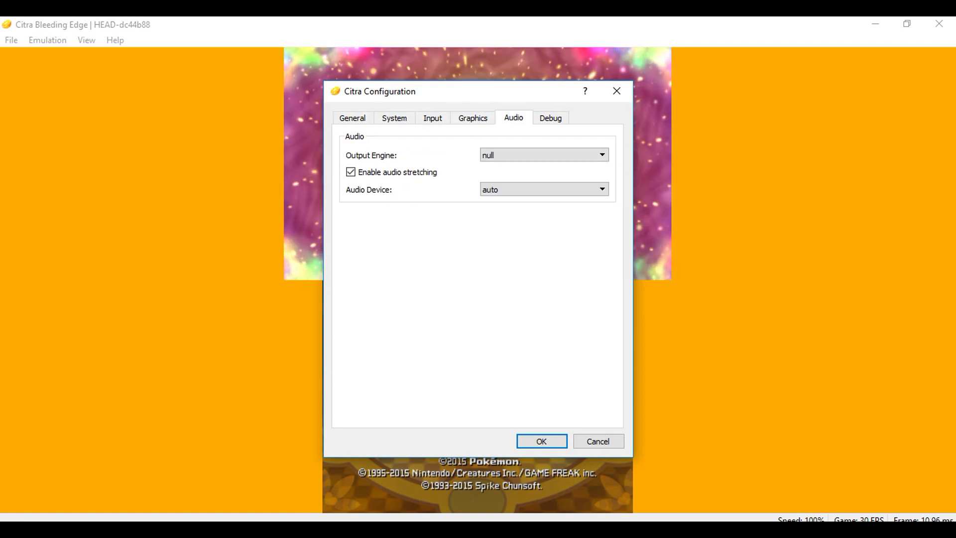
pyautogui.click(544, 155)
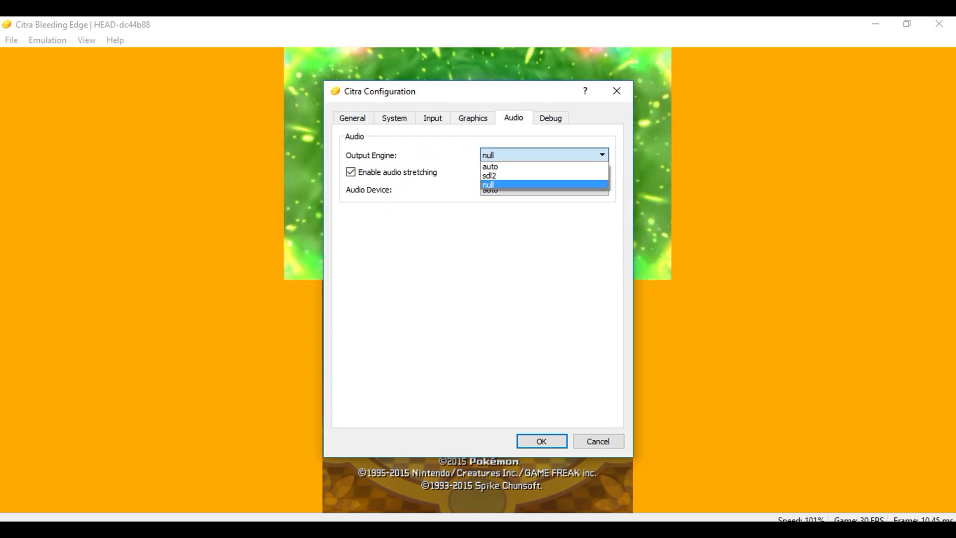
pyautogui.press('Return')
# Step: Set the graphics screen layout to Large Screen, apply it, and continue the saved adventure from the game's main menu
pyautogui.hotkey('ctrl', 'shift', 'Tab')
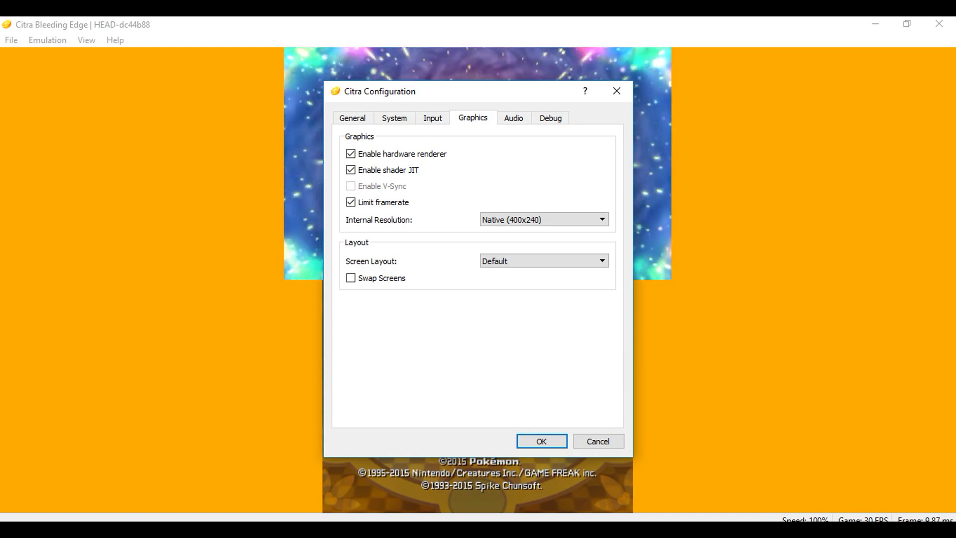
pyautogui.click(544, 261)
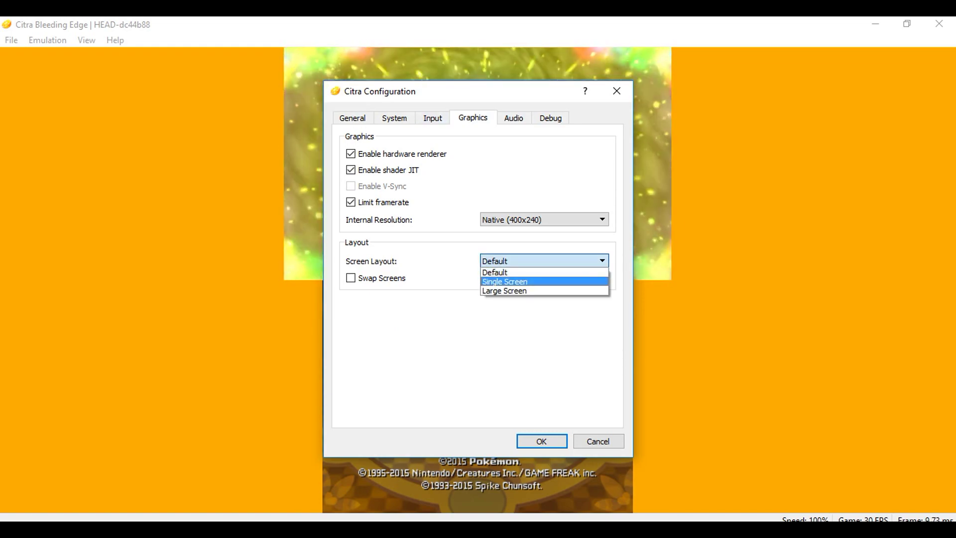
pyautogui.press('Down')
pyautogui.press('Return')
pyautogui.press('Return')
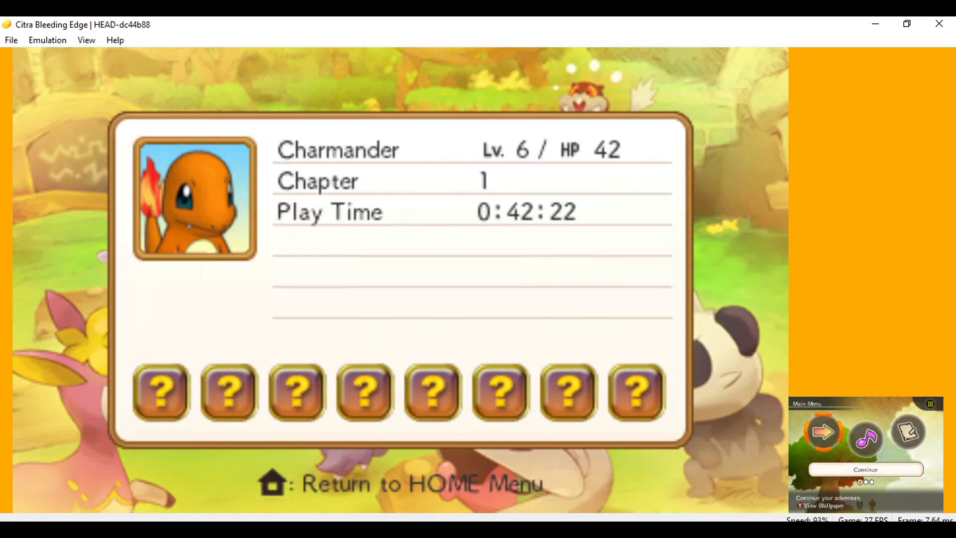
pyautogui.press('a')
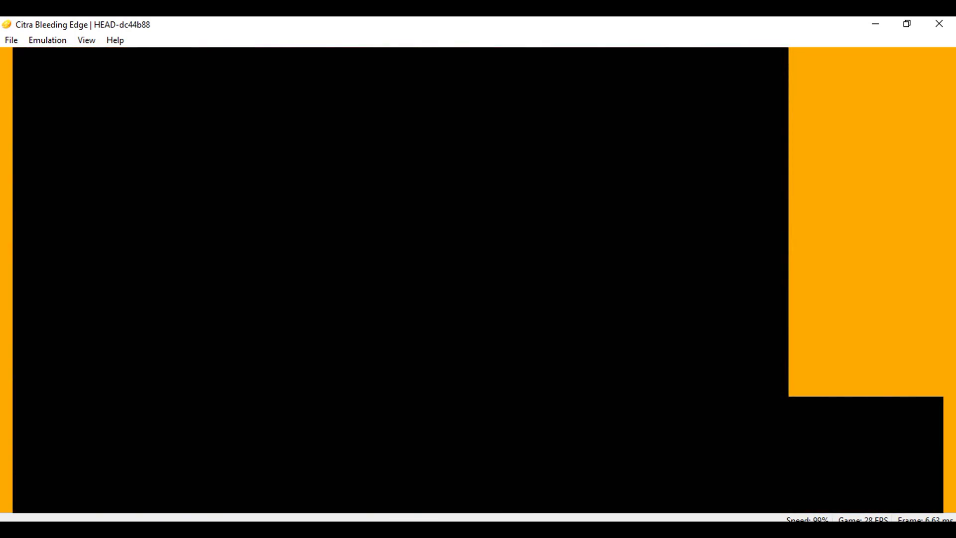
# Step: Set the audio output engine to sdl2 in the emulator configuration and apply it
pyautogui.click(47, 40)
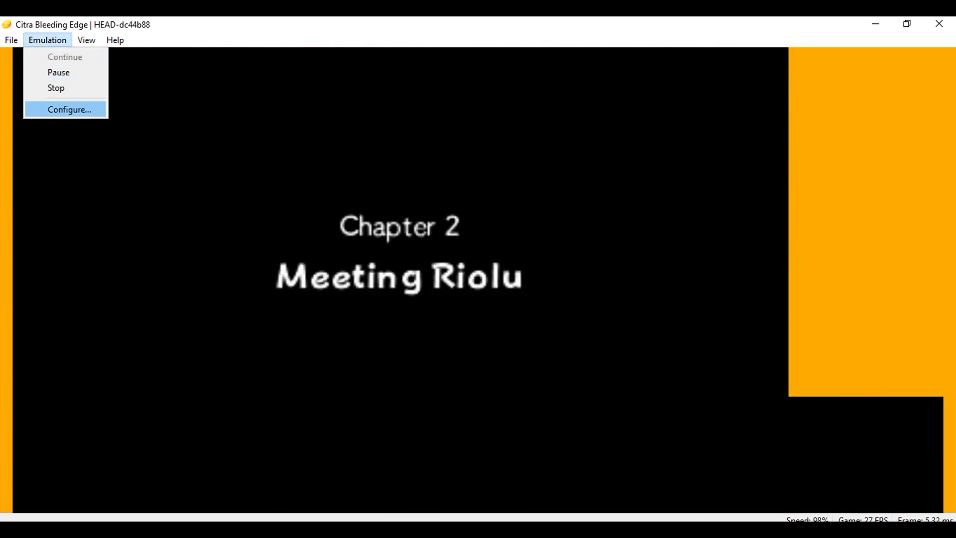
pyautogui.click(70, 109)
pyautogui.click(513, 118)
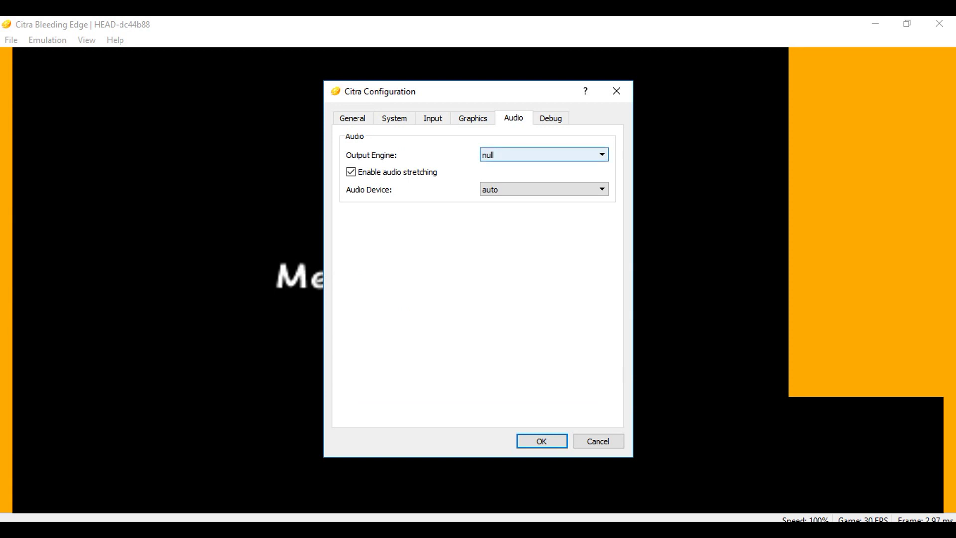
pyautogui.click(544, 155)
pyautogui.click(544, 175)
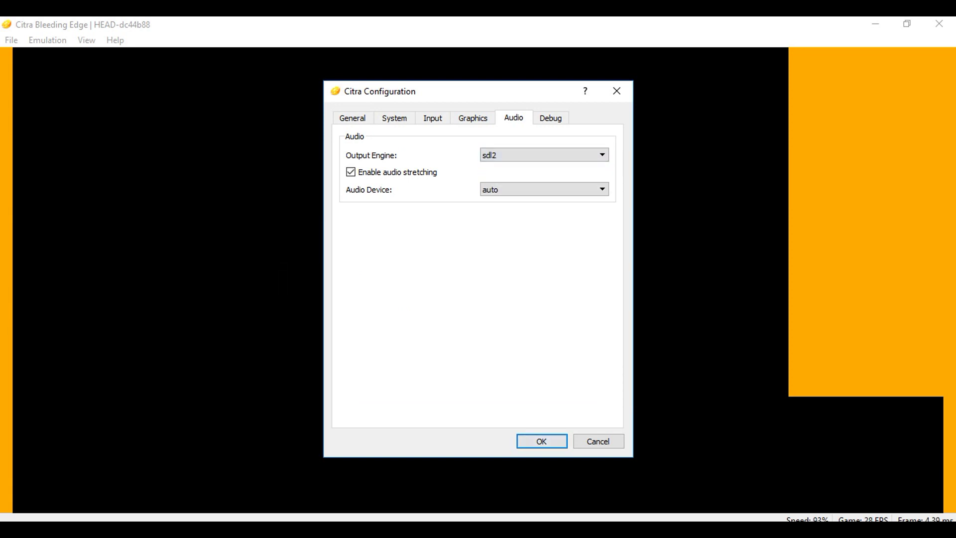
pyautogui.press('Return')
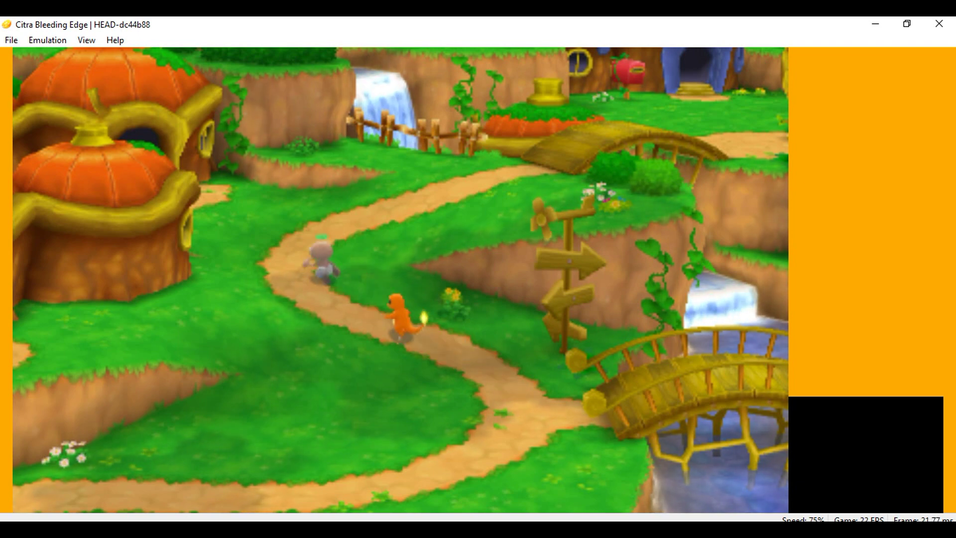
# Step: Lower the computer's sound volume while the Chapter 2 opening scene plays
pyautogui.press('XF86AudioLowerVolume')
pyautogui.press('XF86AudioLowerVolume')
pyautogui.press('XF86AudioLowerVolume')
pyautogui.press('XF86AudioLowerVolume')
pyautogui.press('XF86AudioLowerVolume')
pyautogui.press('XF86AudioLowerVolume')
pyautogui.press('XF86AudioLowerVolume')
pyautogui.press('XF86AudioLowerVolume')
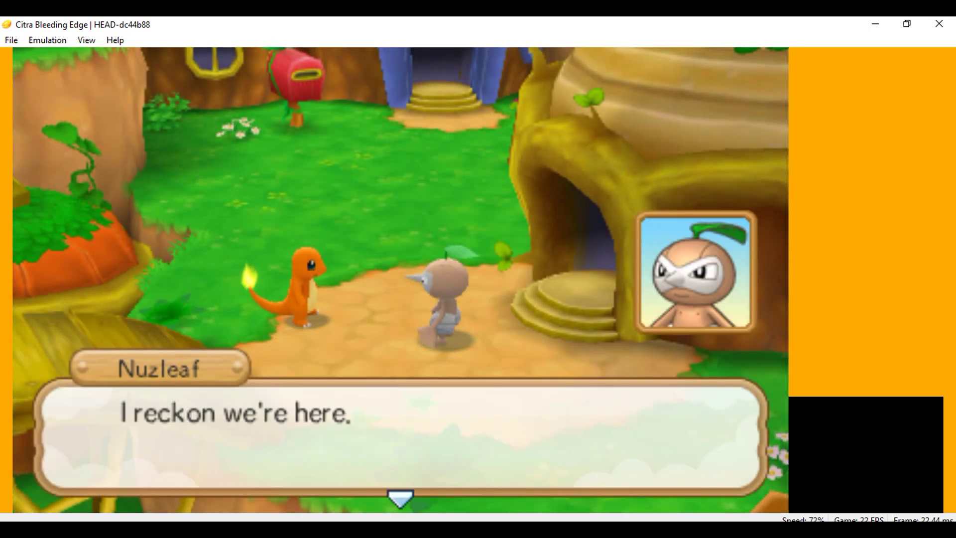
# Step: Advance Nuzleaf's dialogue from the arrival at the house through the talk inside about the Beheeyem and the lost memory
pyautogui.press('a')
pyautogui.press('a')
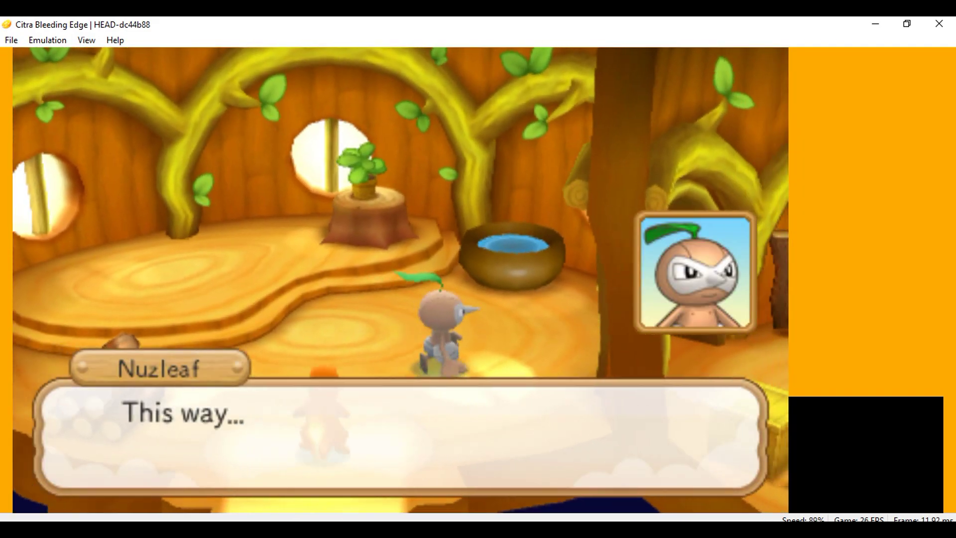
pyautogui.press('a')
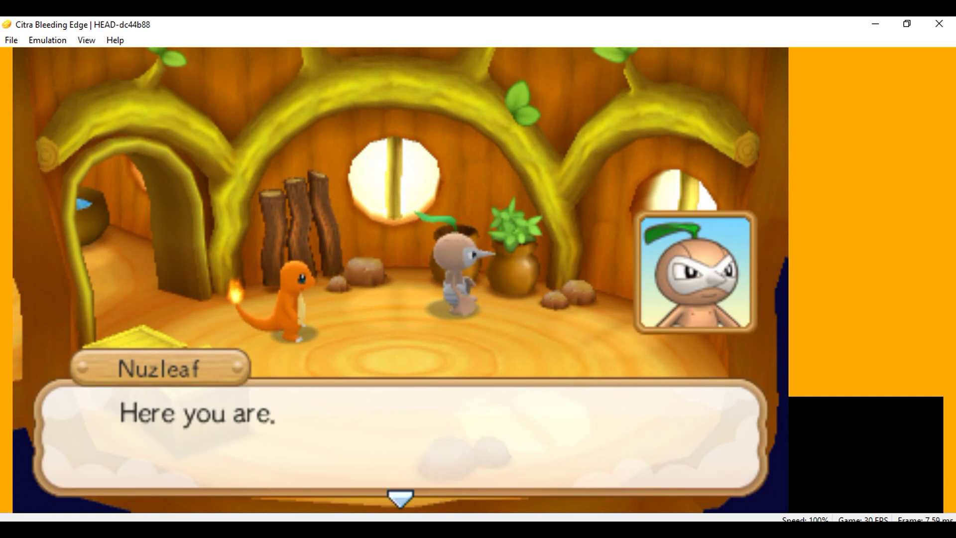
pyautogui.press('a')
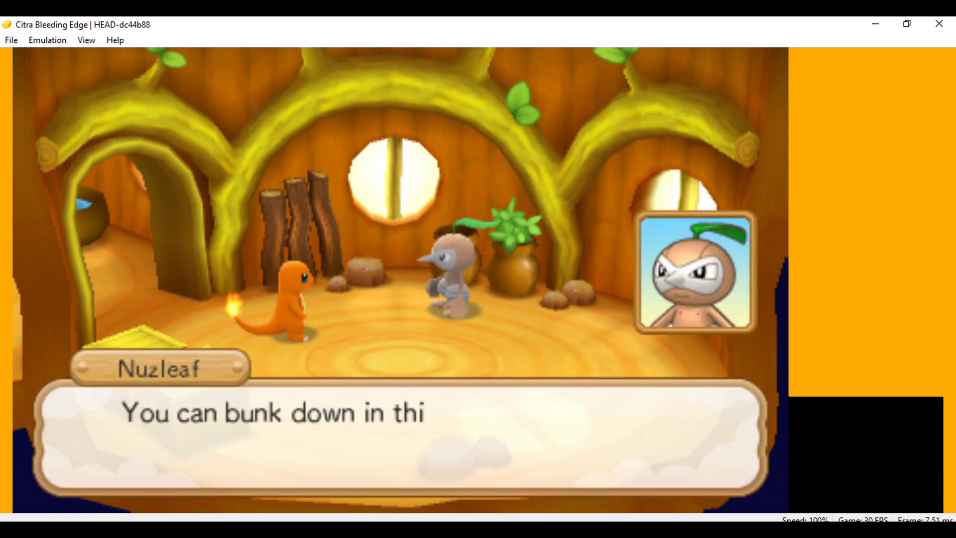
pyautogui.press('a')
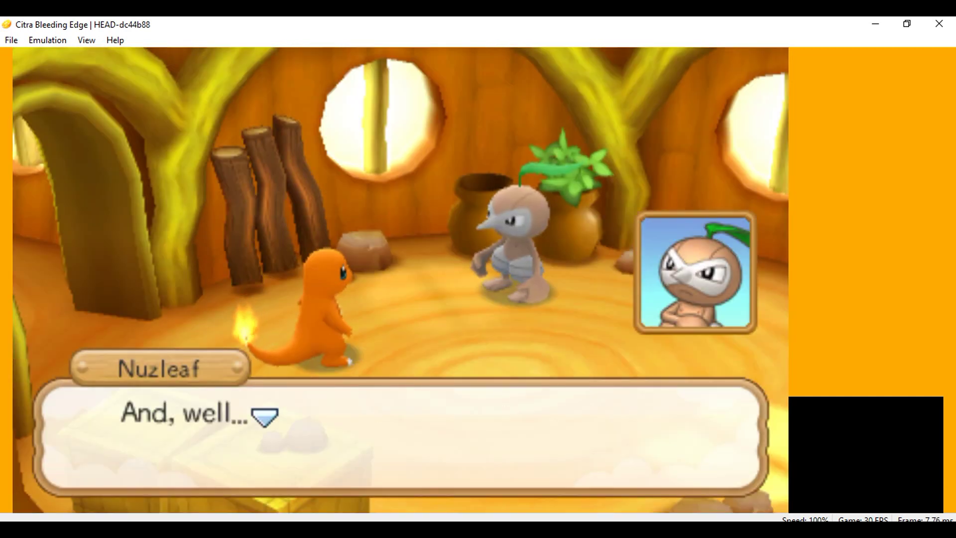
pyautogui.press('a')
pyautogui.press('a')
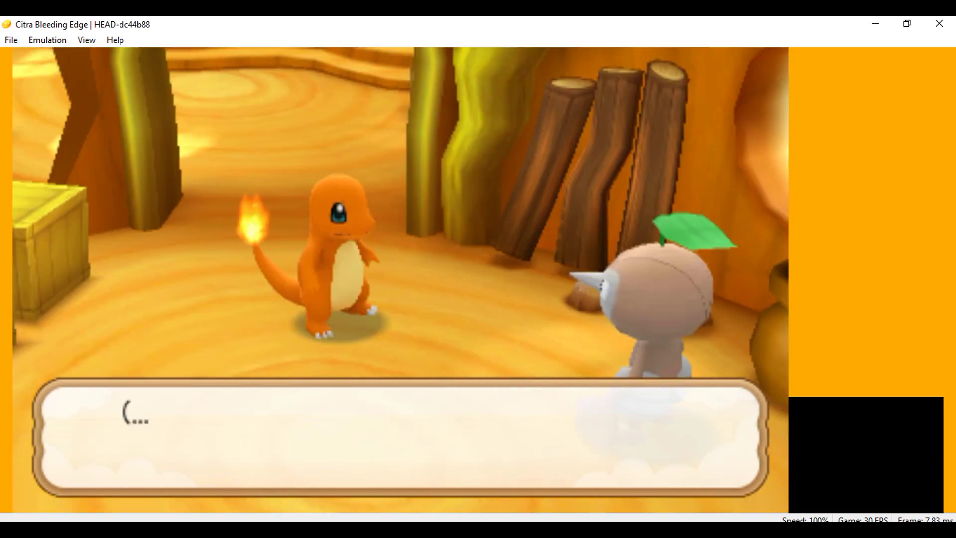
pyautogui.press('a')
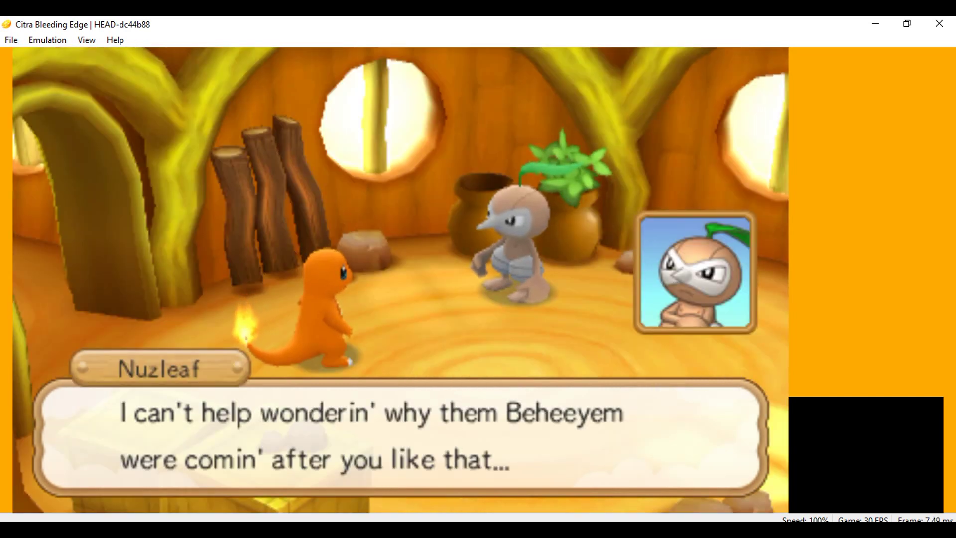
pyautogui.press('a')
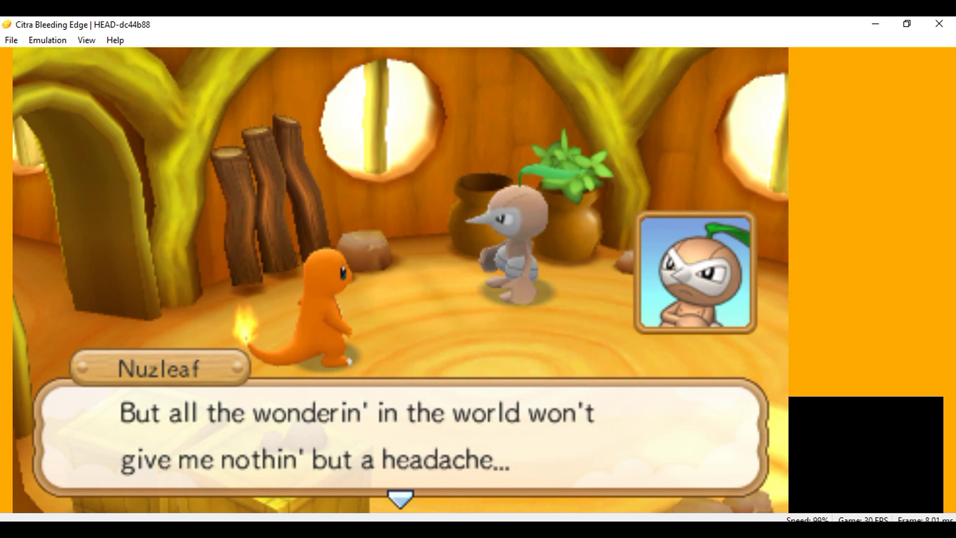
pyautogui.press('a')
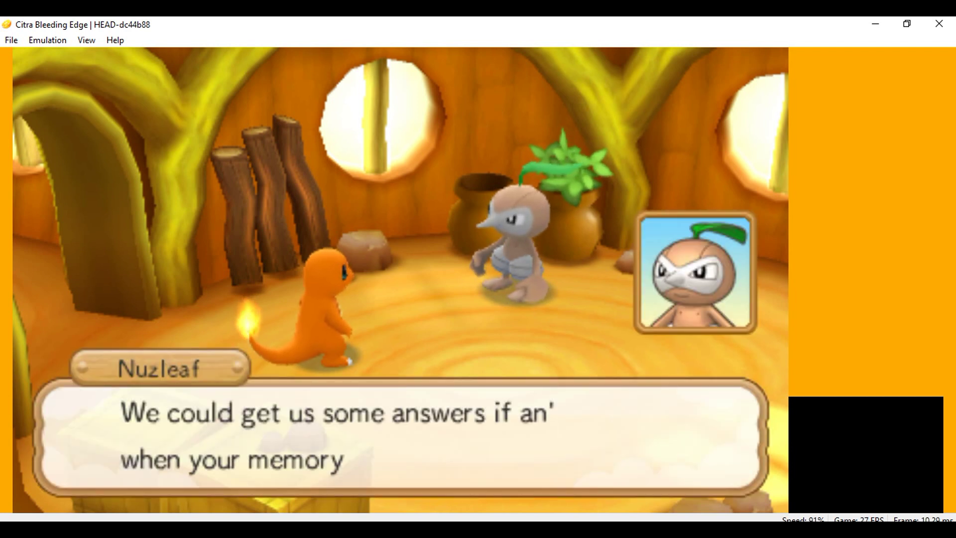
pyautogui.press('a')
pyautogui.press('a')
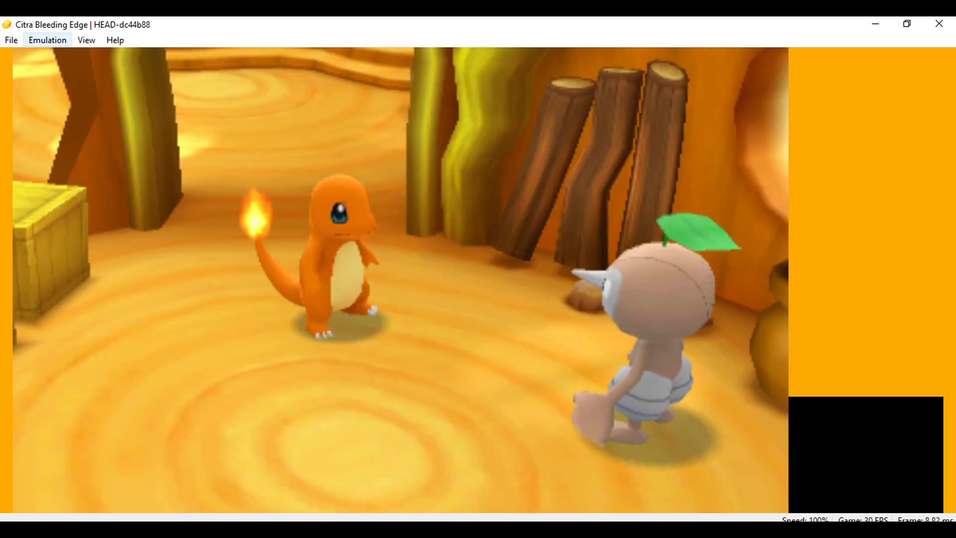
# Step: Set the audio output engine to null in the emulator configuration and apply it
pyautogui.click(47, 40)
pyautogui.click(69, 109)
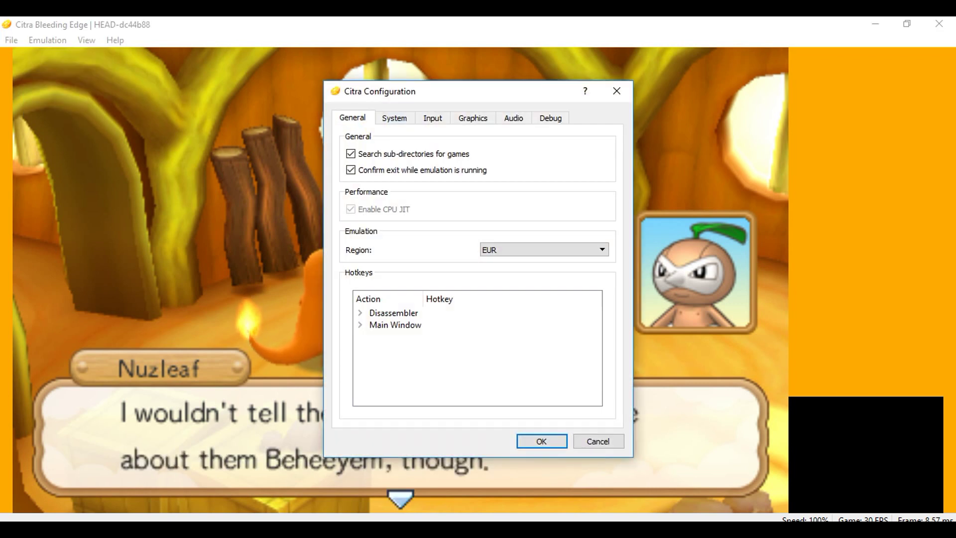
pyautogui.click(514, 117)
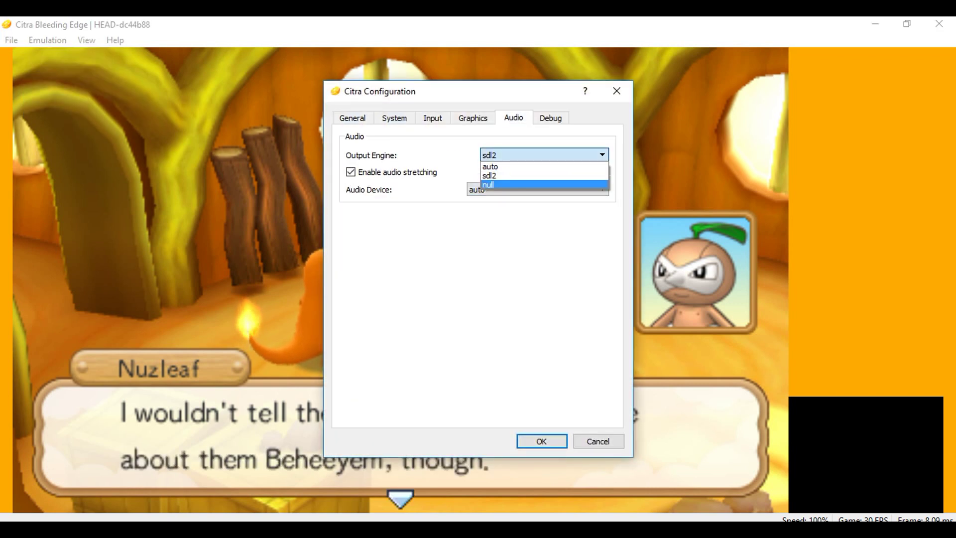
pyautogui.press('Return')
# Step: Advance Nuzleaf's dialogue past the warning about the Beheeyem and the remark about school age
pyautogui.press('a')
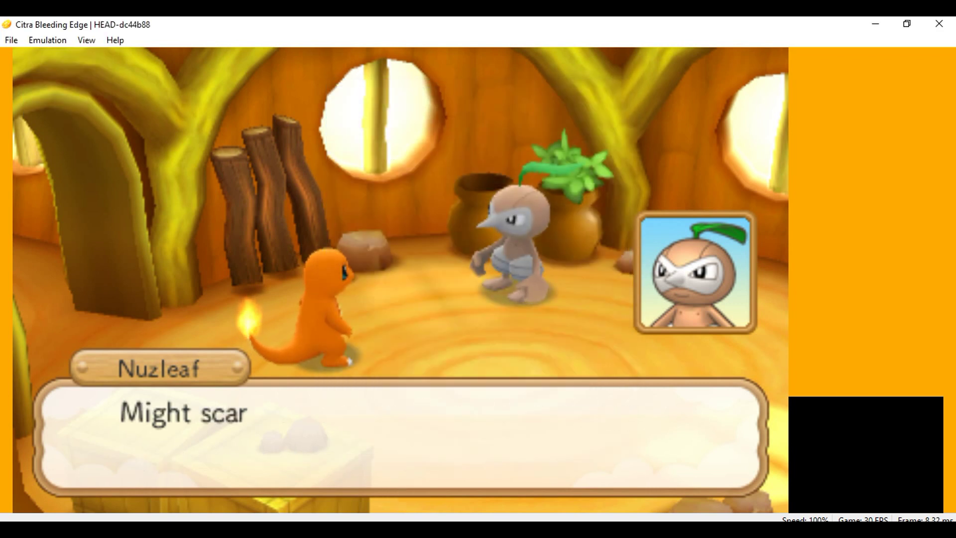
pyautogui.press('a')
pyautogui.press('a')
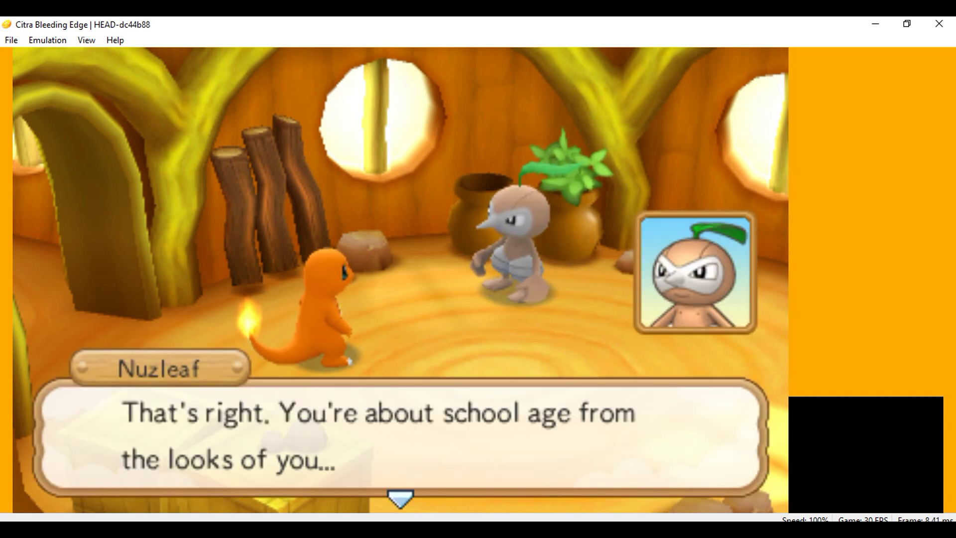
pyautogui.press('a')
pyautogui.press('a')
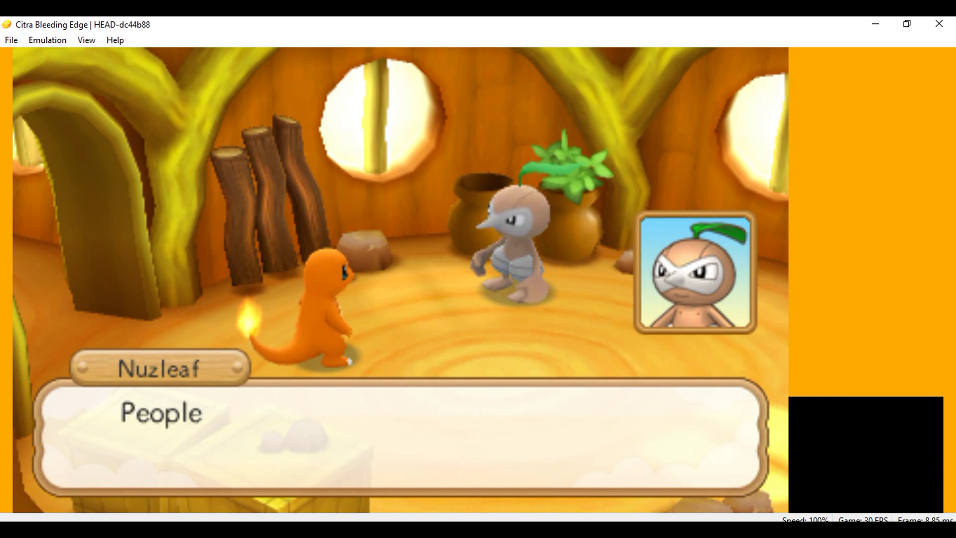
# Step: Advance Nuzleaf's dialogue about the agreed arrangement and taking care of it right away until he leaves the house
pyautogui.press('a')
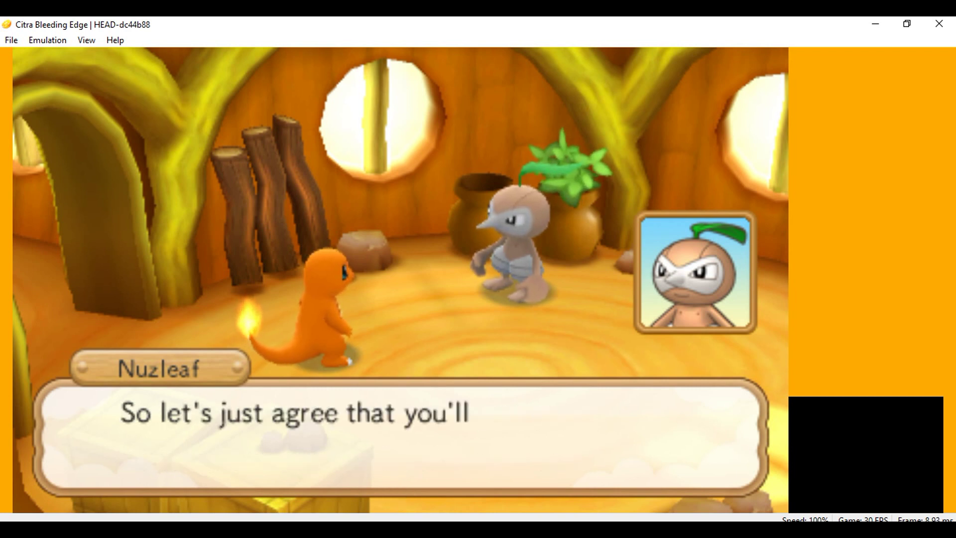
pyautogui.press('a')
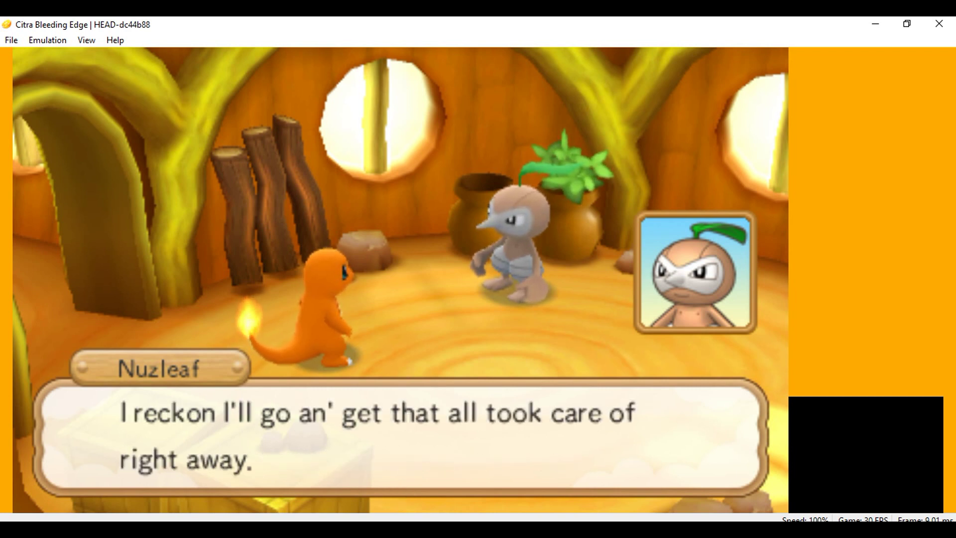
pyautogui.press('a')
pyautogui.press('a')
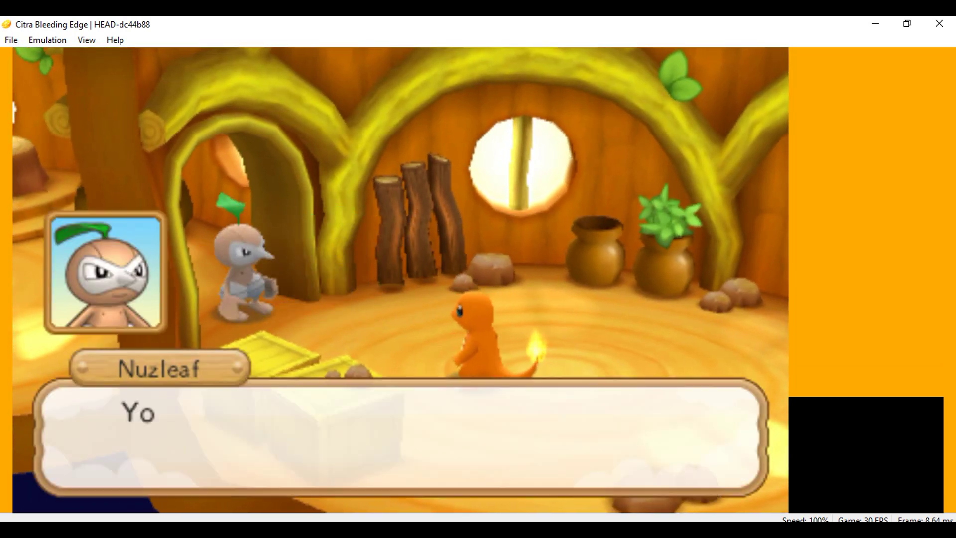
pyautogui.press('a')
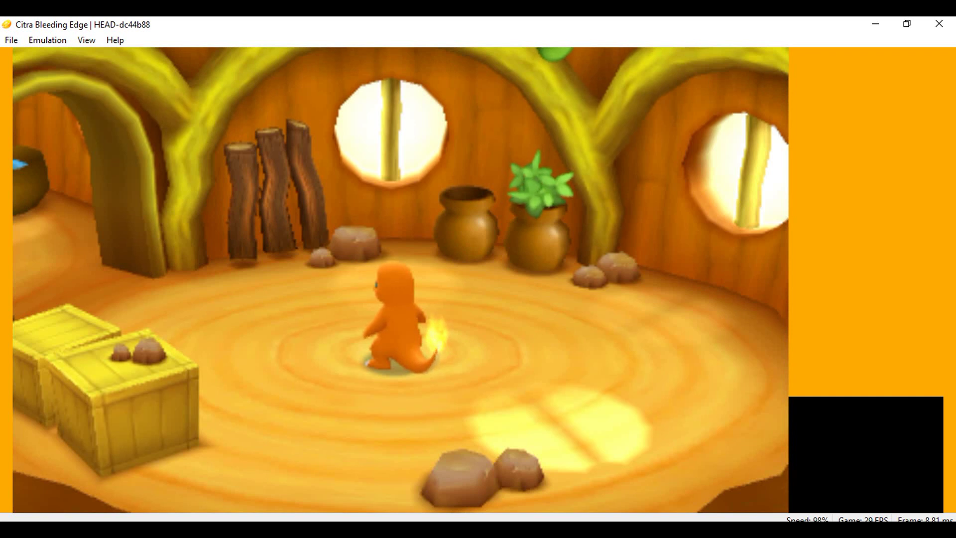
# Step: Advance Charmander's startled thoughts and the crunching sounds at the window until free movement is available
pyautogui.press('a')
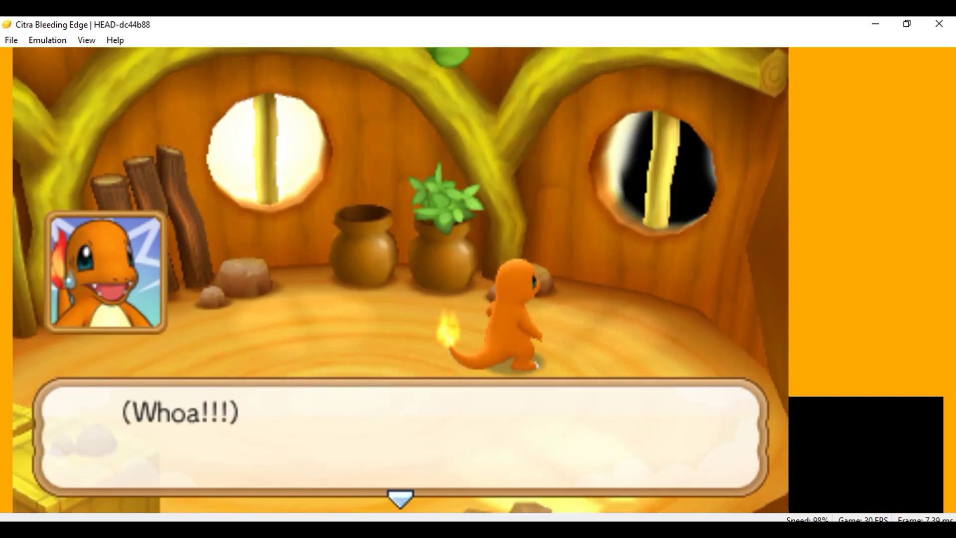
pyautogui.press('a')
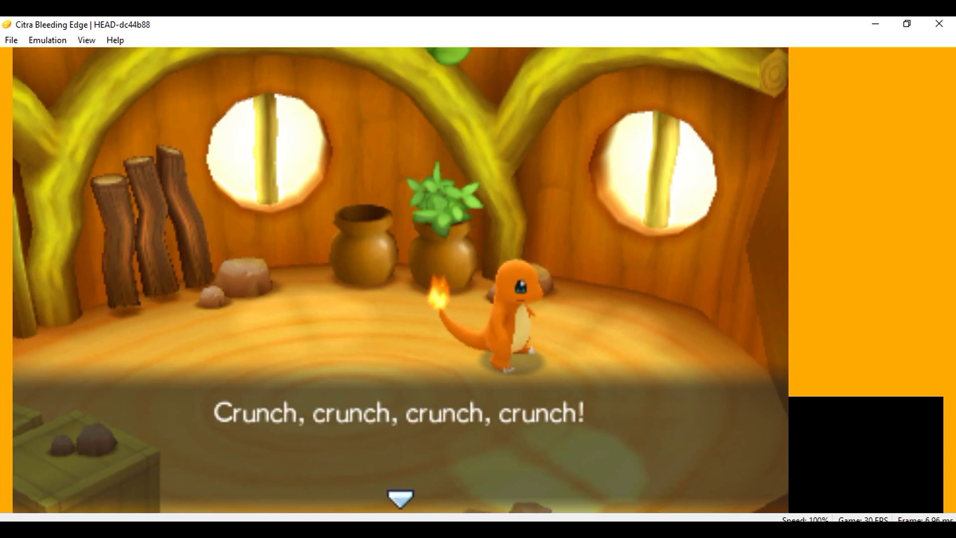
pyautogui.press('a')
pyautogui.press('a')
pyautogui.press('a')
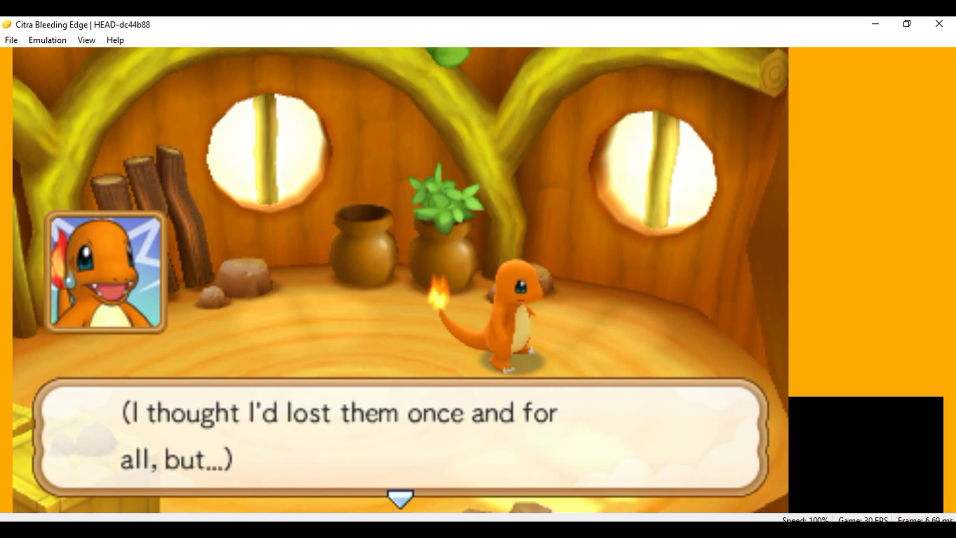
pyautogui.press('a')
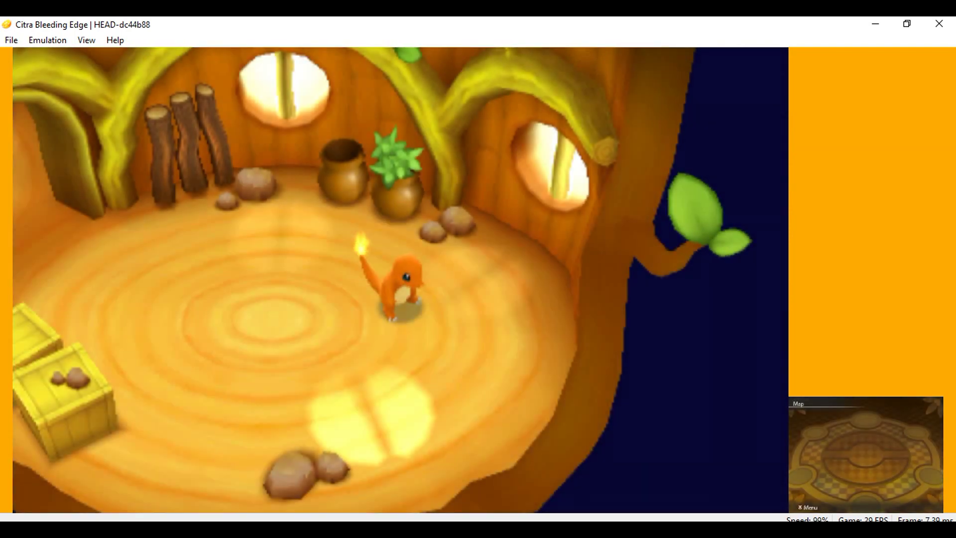
# Step: Walk Charmander through the adjoining room with the water basin and out of the house
pyautogui.press('Left')
pyautogui.press('Up')
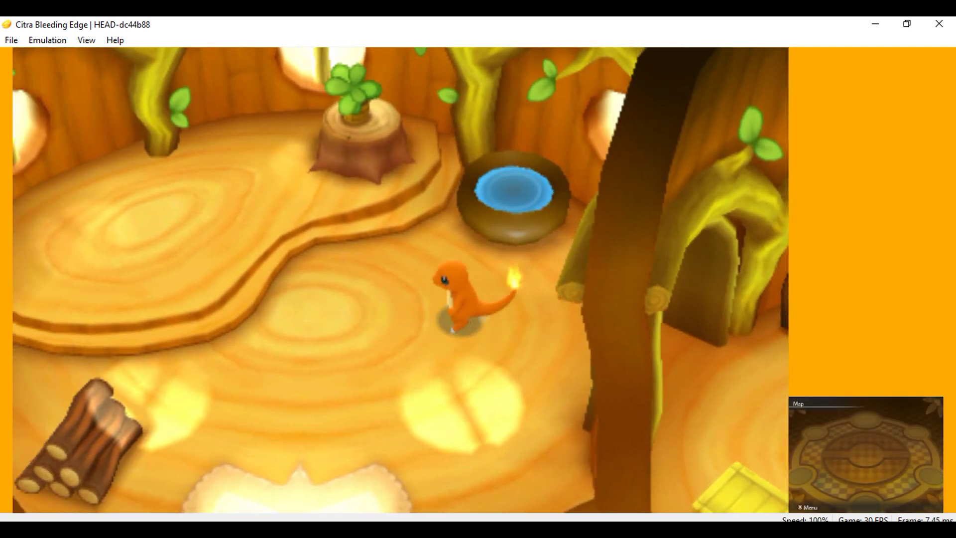
pyautogui.press('Down')
pyautogui.press('Down')
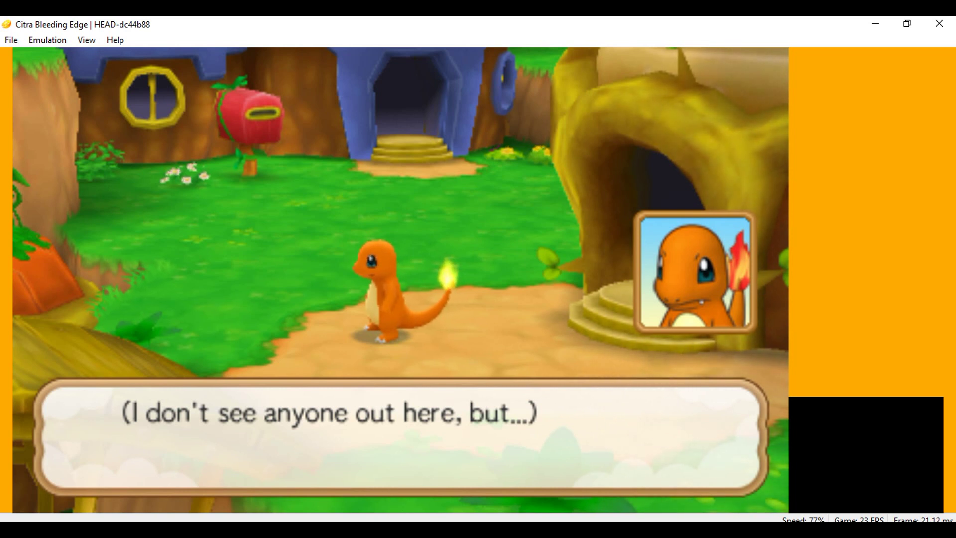
# Step: Advance Charmander's wary thoughts outside the house through the surprise encounter with Riolu
pyautogui.press('a')
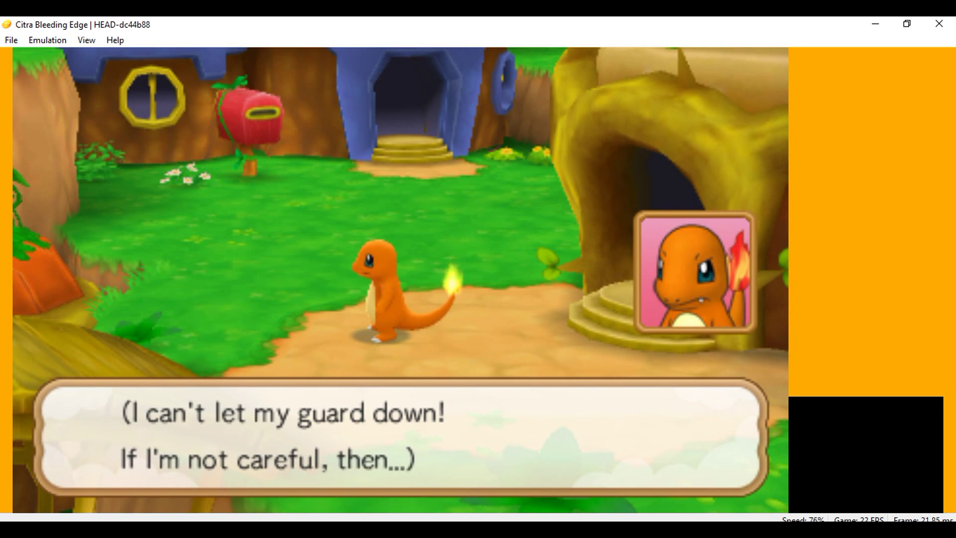
pyautogui.press('a')
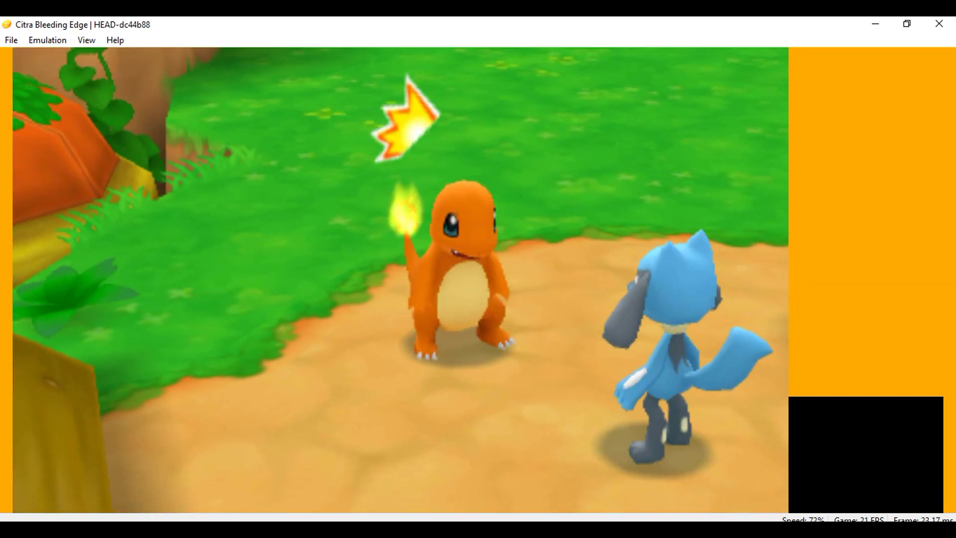
pyautogui.press('a')
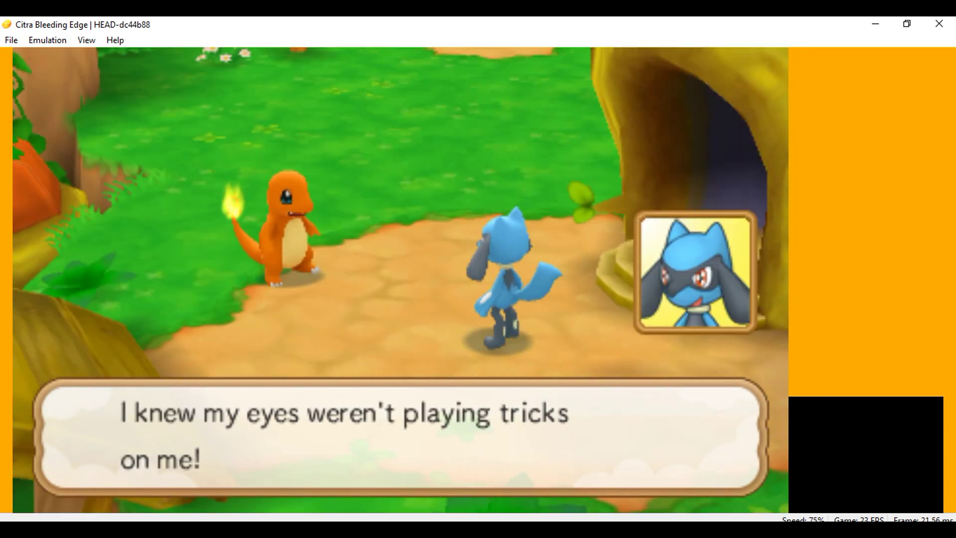
# Step: Advance Riolu's greeting and introduction, including the remarks about living nearby and the house across the lawn
pyautogui.press('a')
pyautogui.press('a')
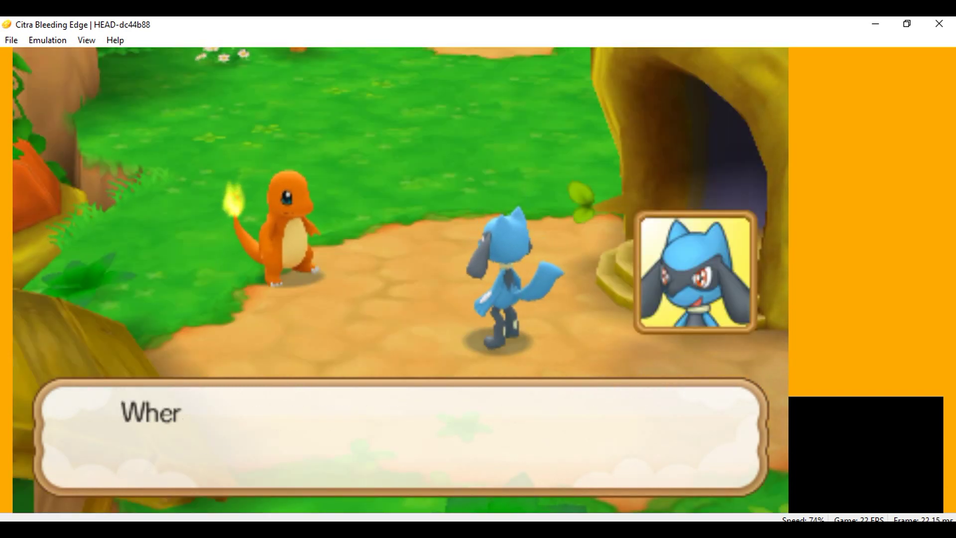
pyautogui.press('a')
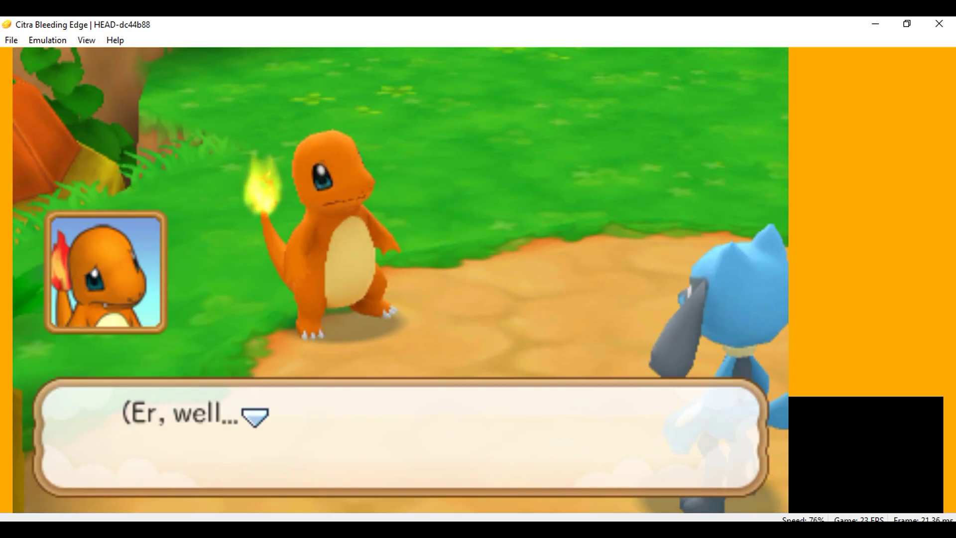
pyautogui.press('a')
pyautogui.press('a')
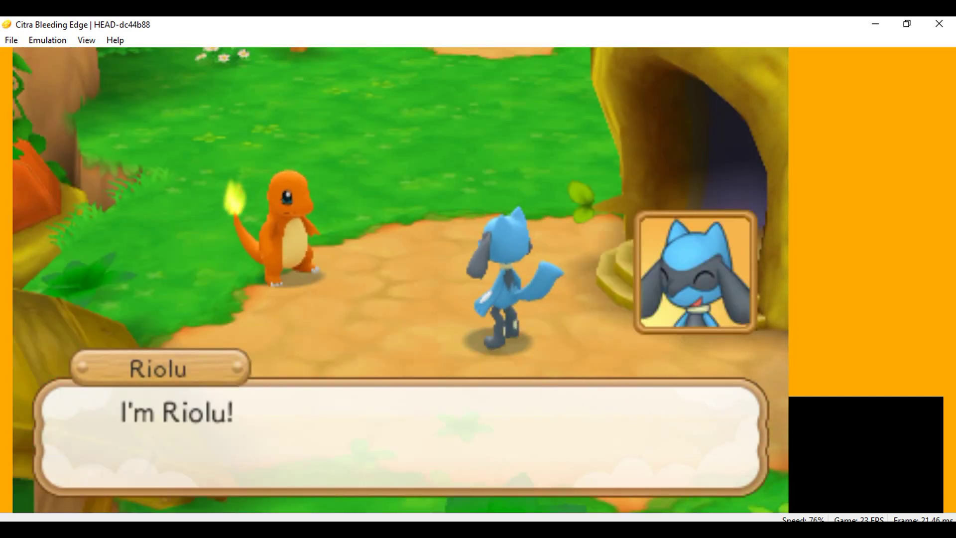
pyautogui.press('a')
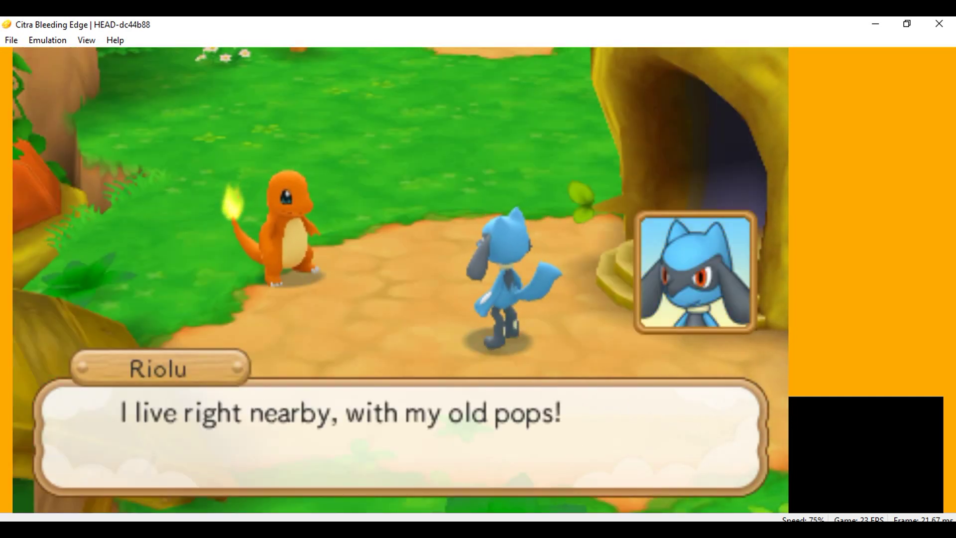
pyautogui.press('a')
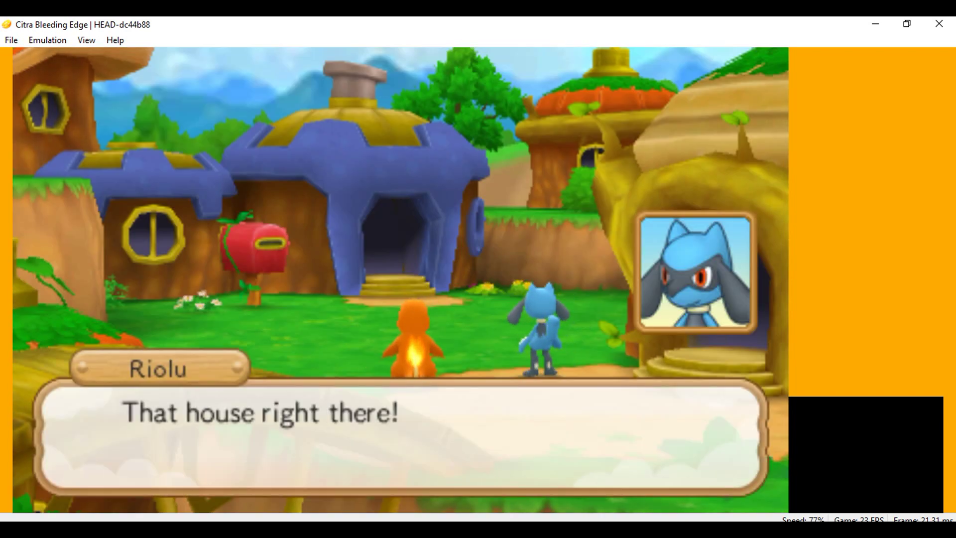
pyautogui.press('a')
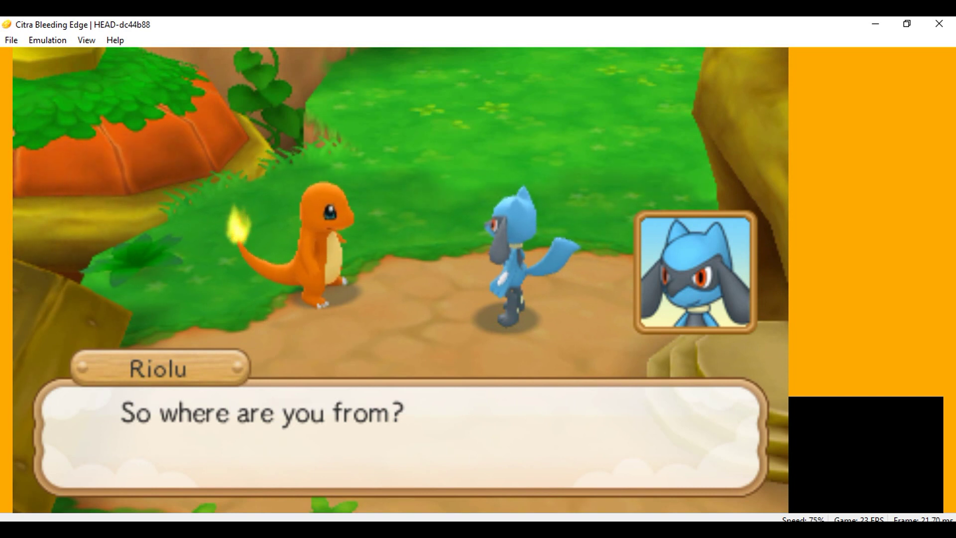
# Step: Advance Riolu's dialogue from asking where Charmander is from through the Nuzleaf joke and the following offer
pyautogui.press('a')
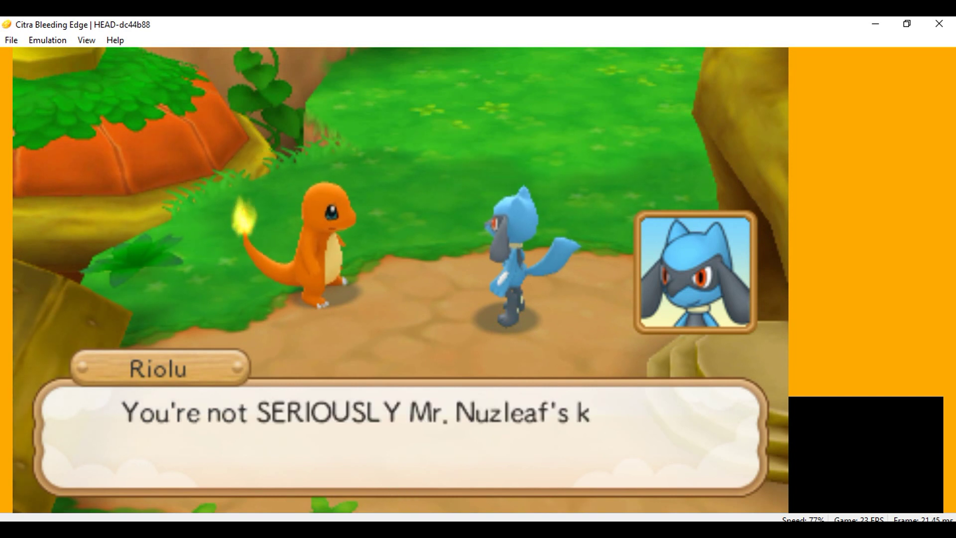
pyautogui.press('a')
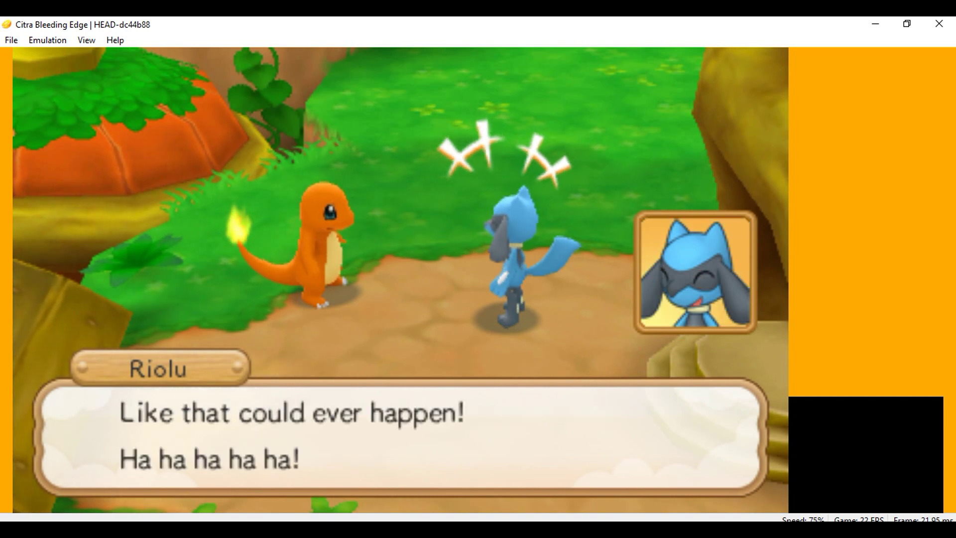
pyautogui.press('a')
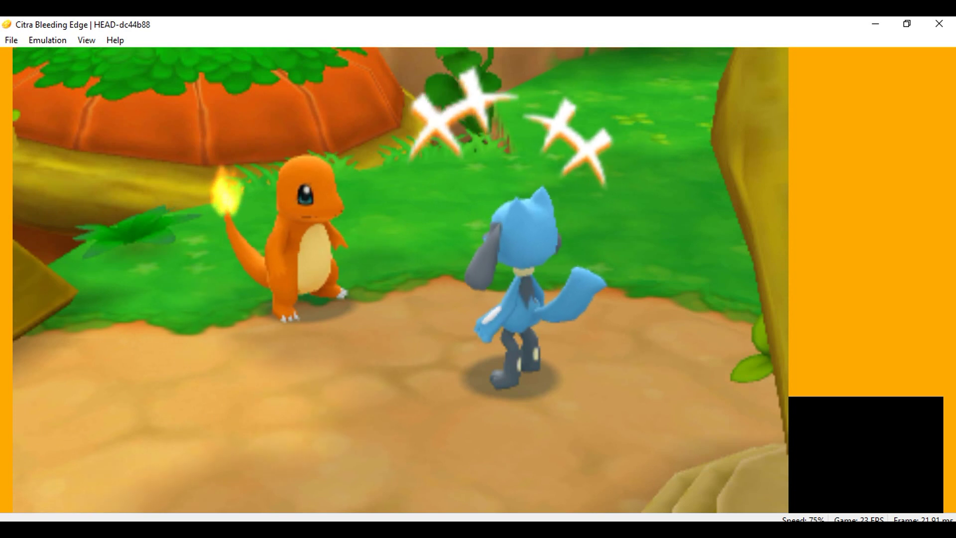
pyautogui.press('a')
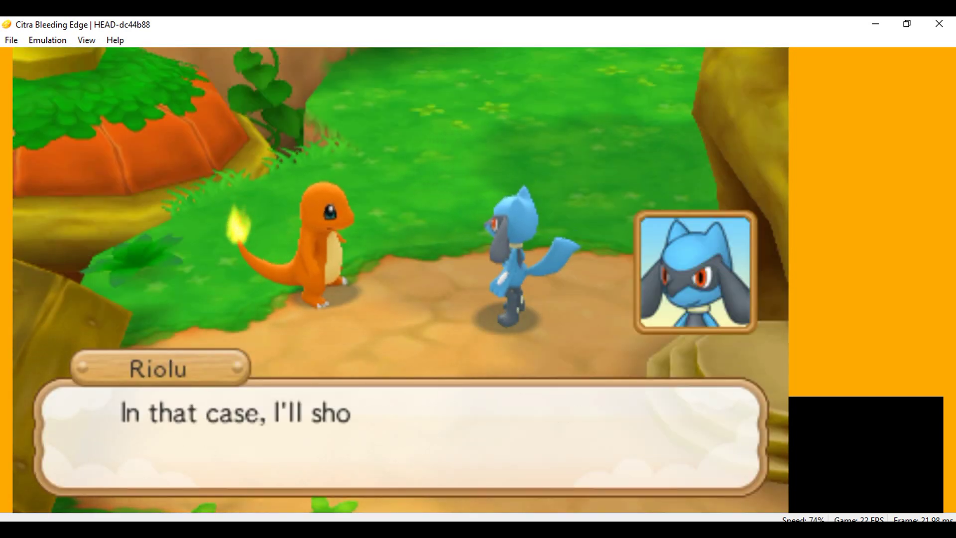
pyautogui.press('a')
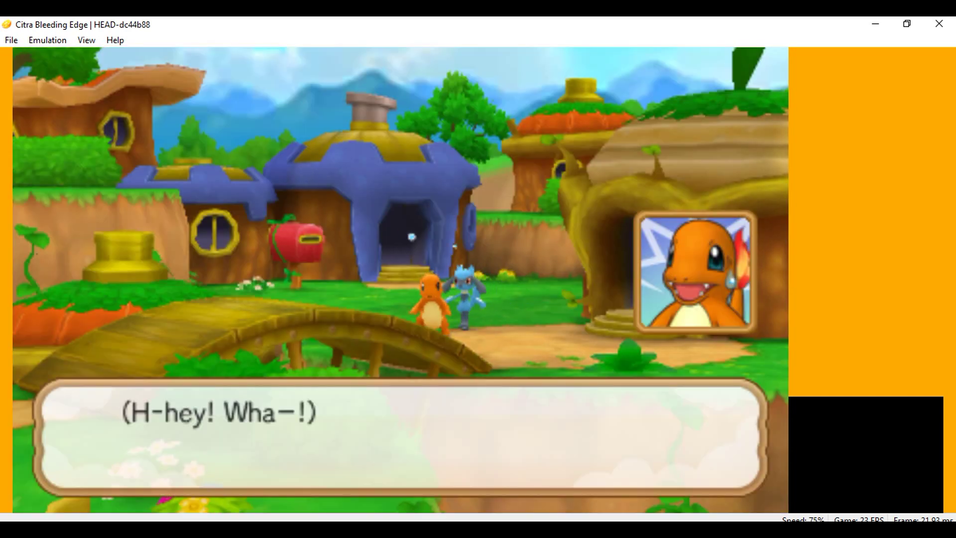
# Step: Advance the dialogue along the path and over the bridge, where Riolu asks for Charmander's name
pyautogui.press('a')
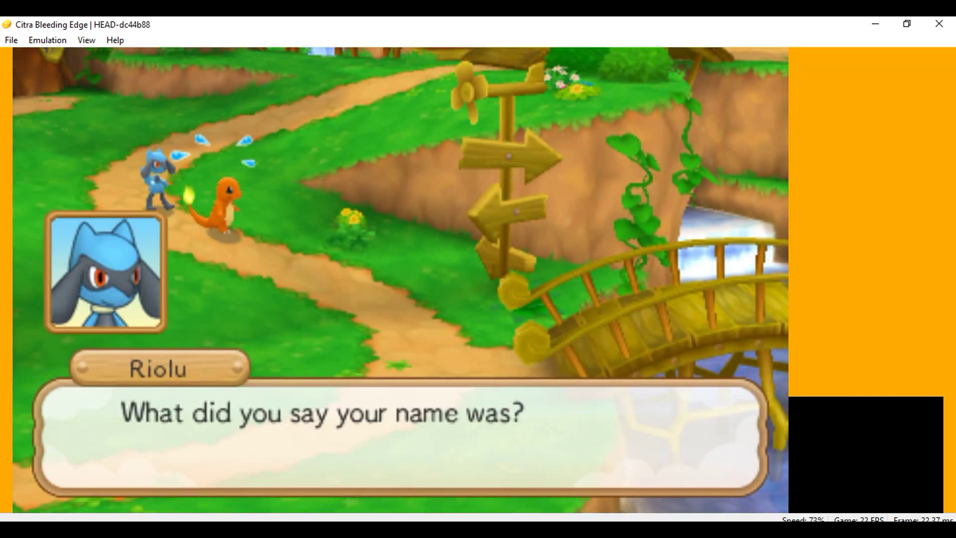
pyautogui.press('a')
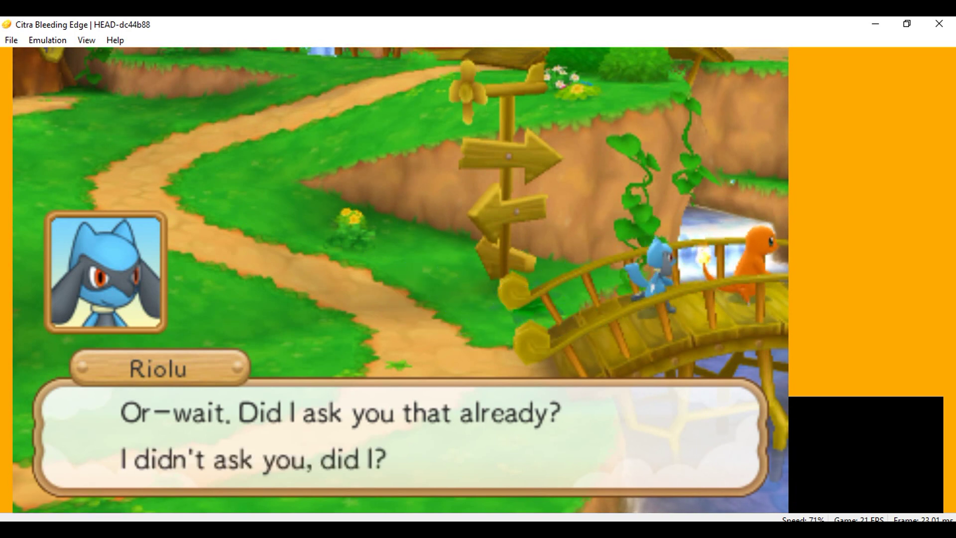
pyautogui.press('a')
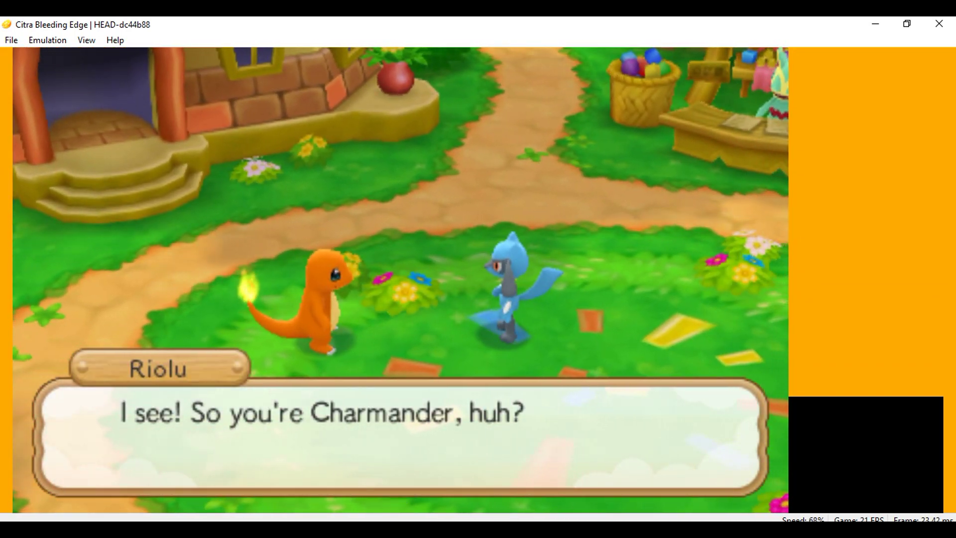
# Step: Advance Riolu's plaza dialogue from the apology and the question about being annoying through the joke
pyautogui.press('a')
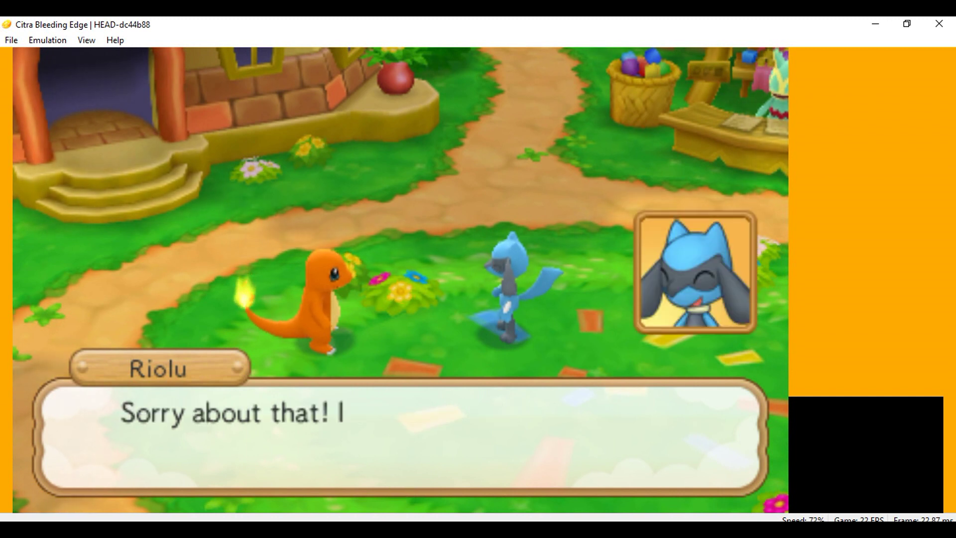
pyautogui.press('a')
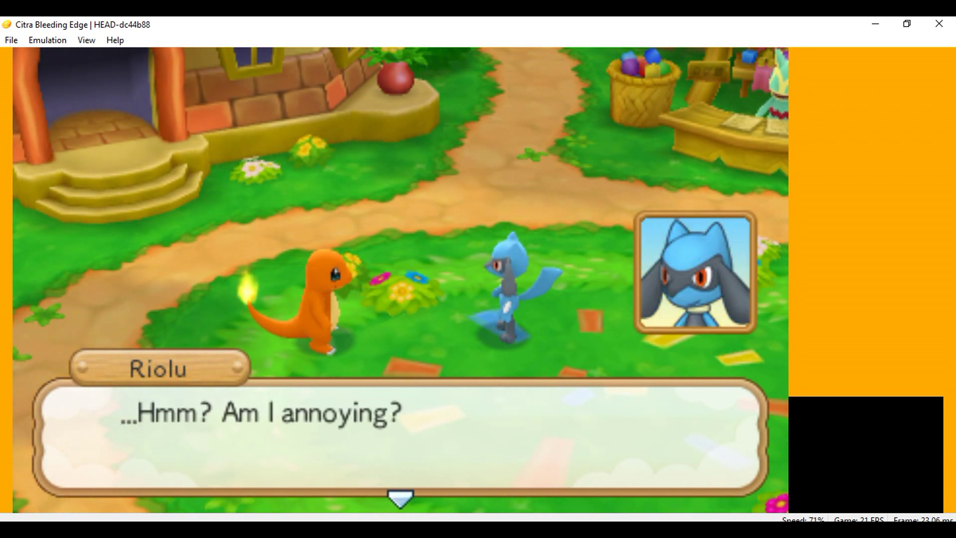
pyautogui.press('a')
pyautogui.press('a')
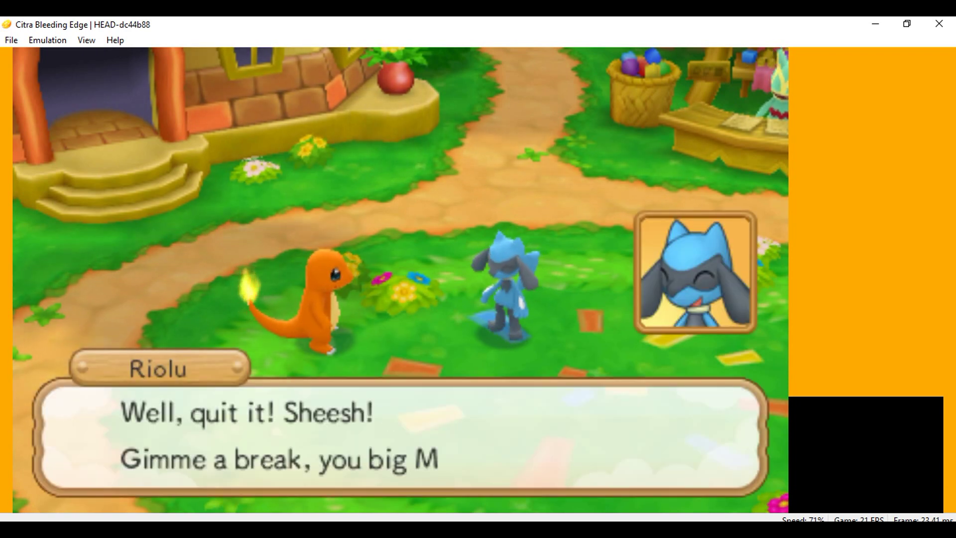
pyautogui.press('a')
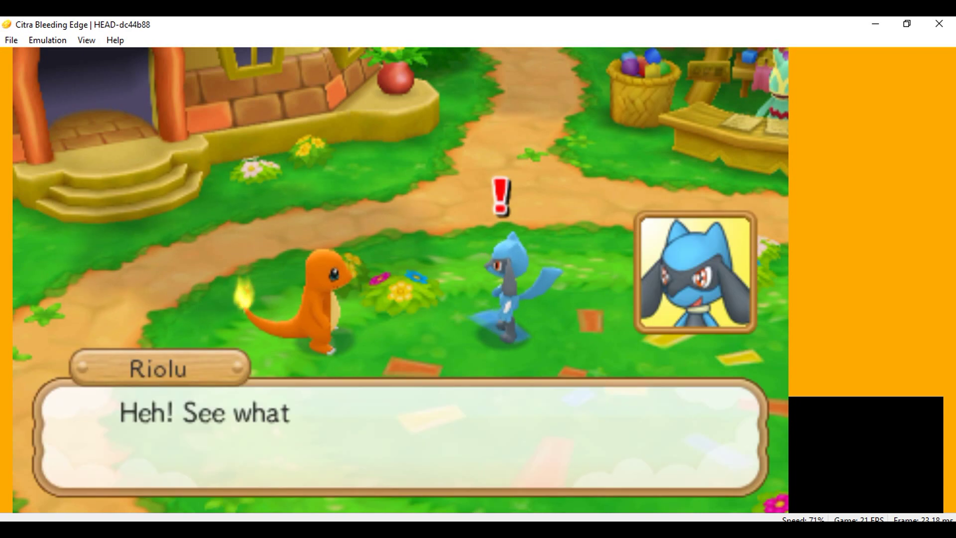
pyautogui.press('a')
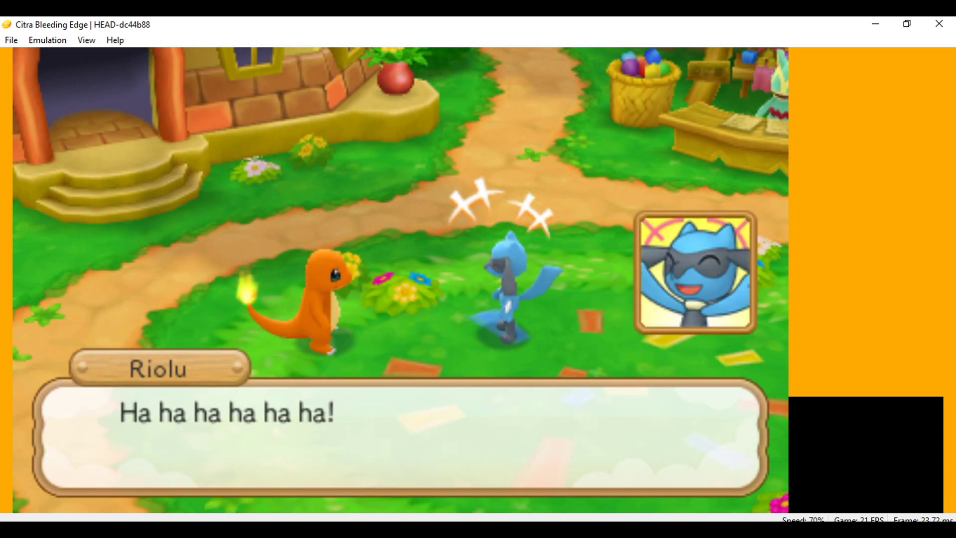
# Step: Advance Riolu's dialogue from the laughter into the introduction of Serene Village and its plaza
pyautogui.press('a')
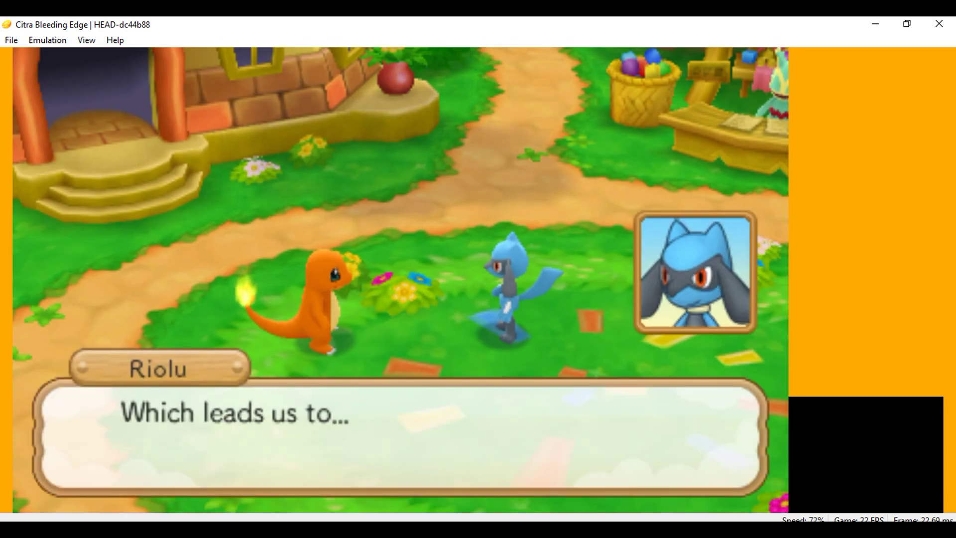
pyautogui.press('a')
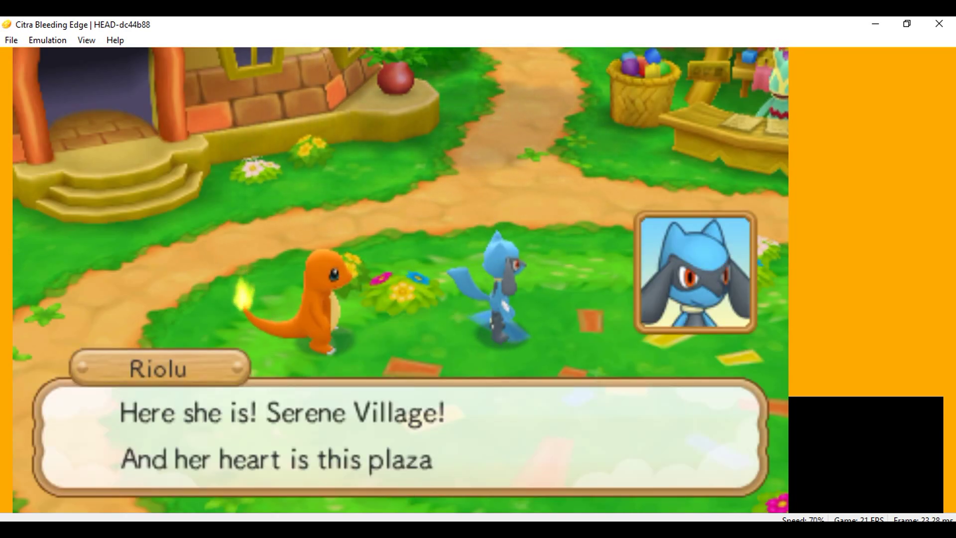
pyautogui.press('a')
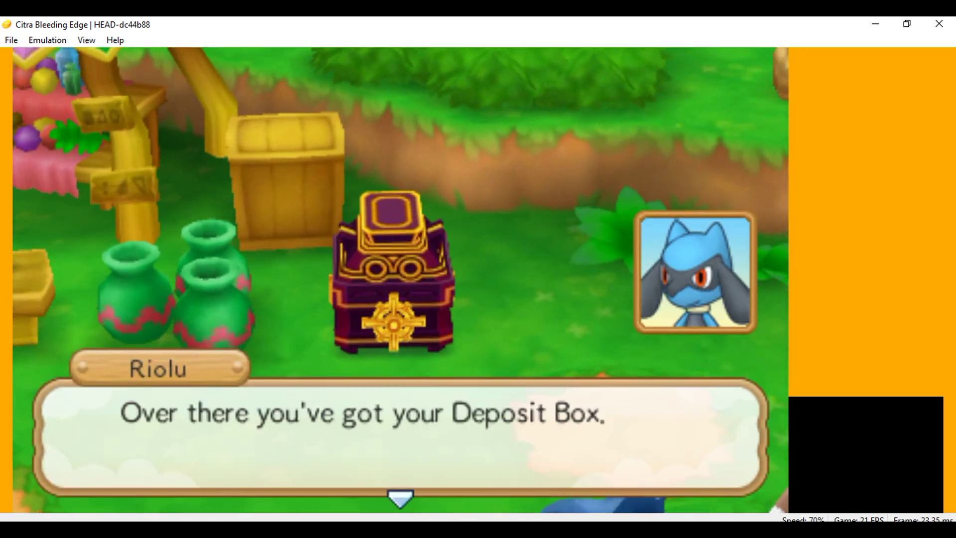
# Step: Advance Riolu's plaza tour from the Deposit Box through Kecleon's shop to the alarmed cry at Lombre
pyautogui.press('a')
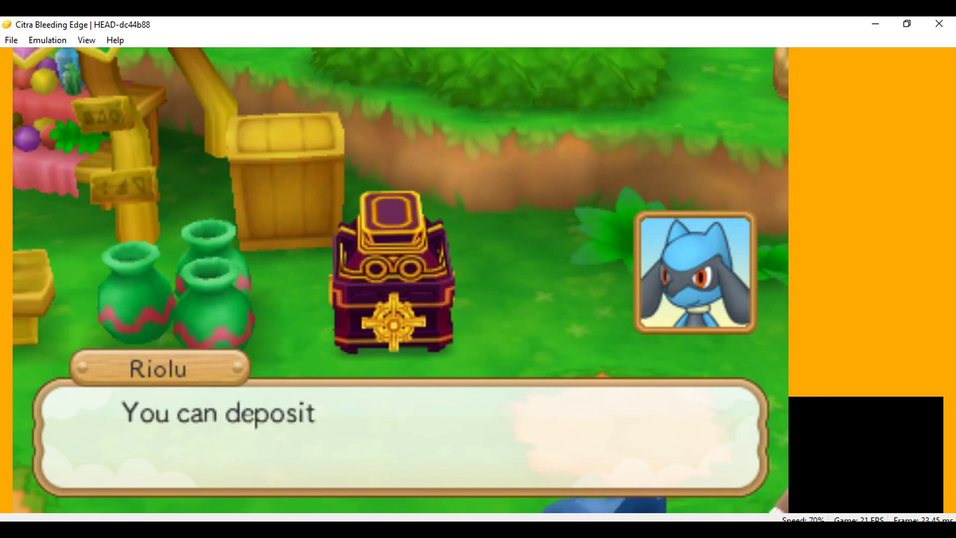
pyautogui.press('a')
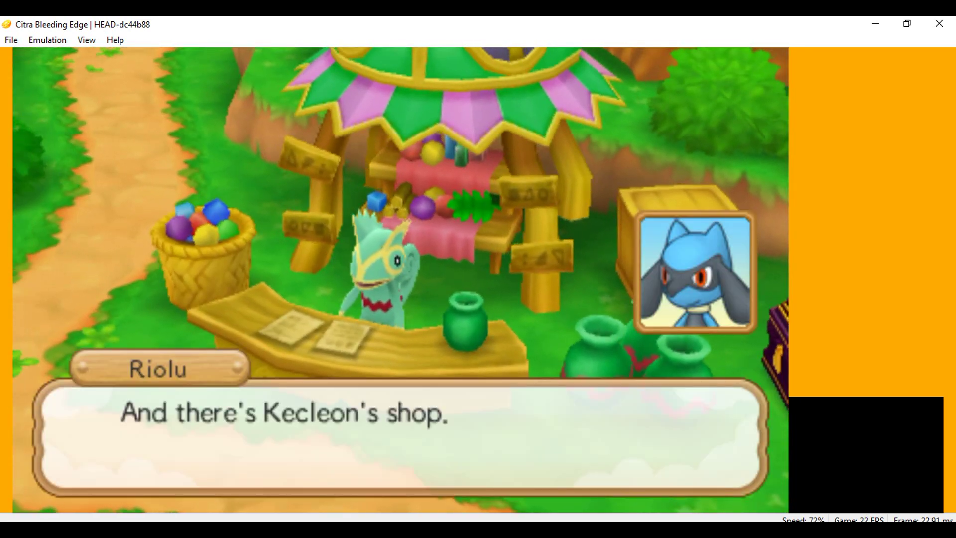
pyautogui.press('a')
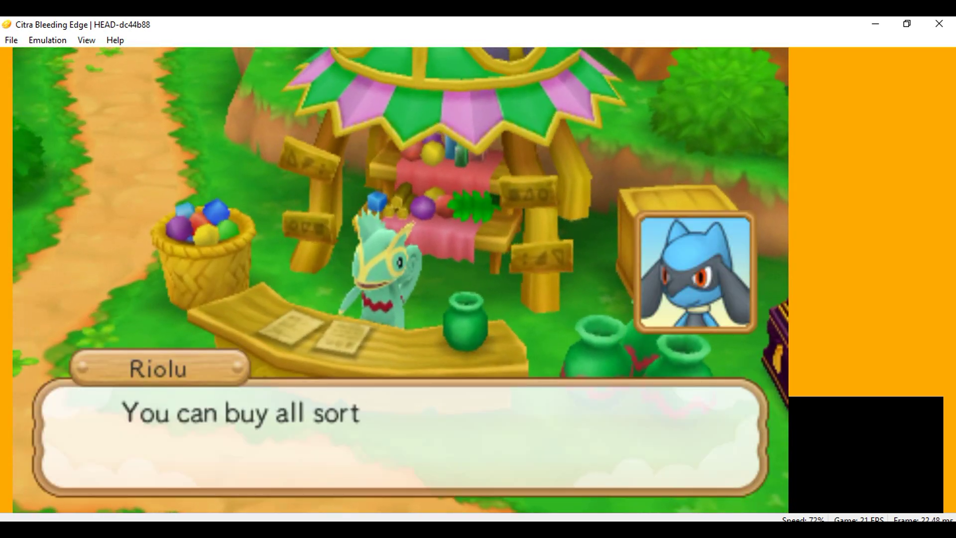
pyautogui.press('a')
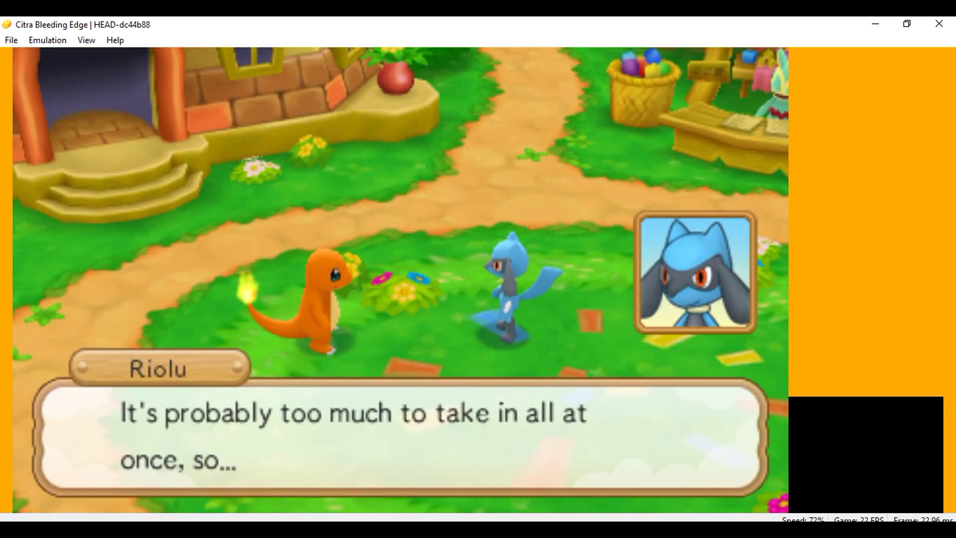
pyautogui.press('a')
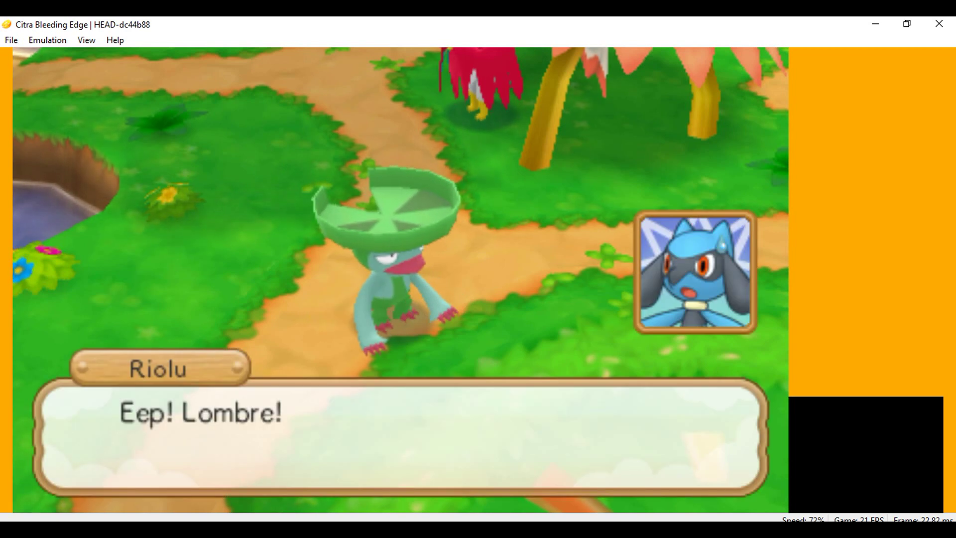
# Step: Advance Lombre's angry confrontation and Riolu's stammered excuse about trying to have a little adventure
pyautogui.press('a')
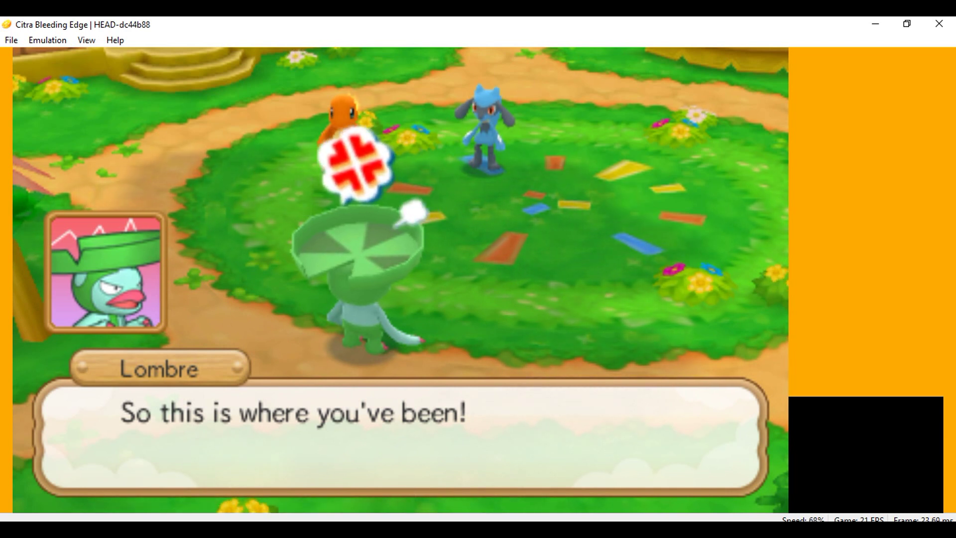
pyautogui.press('a')
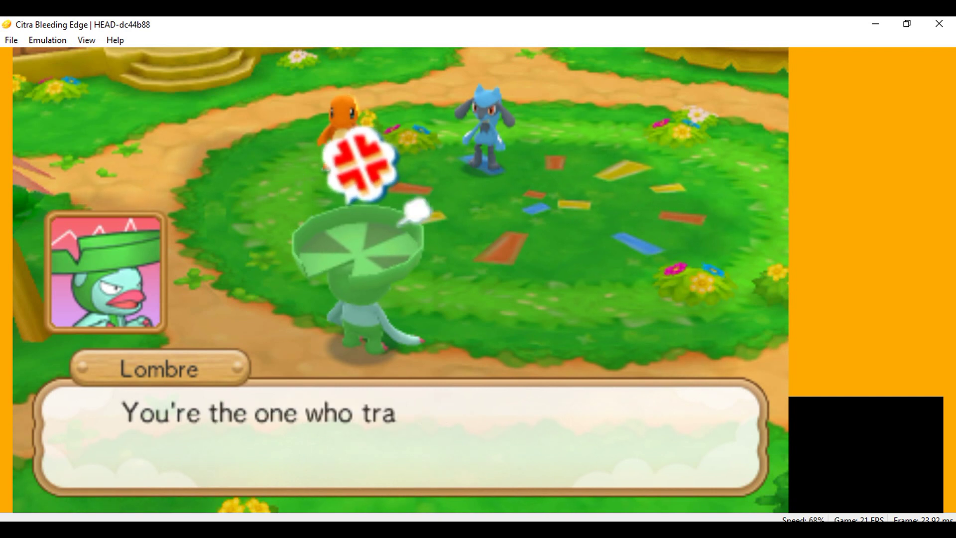
pyautogui.press('a')
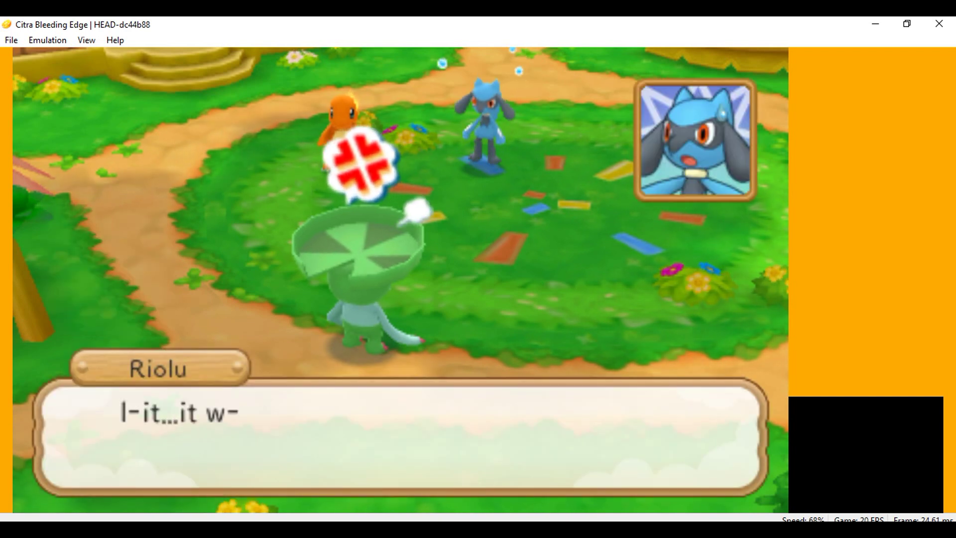
pyautogui.press('a')
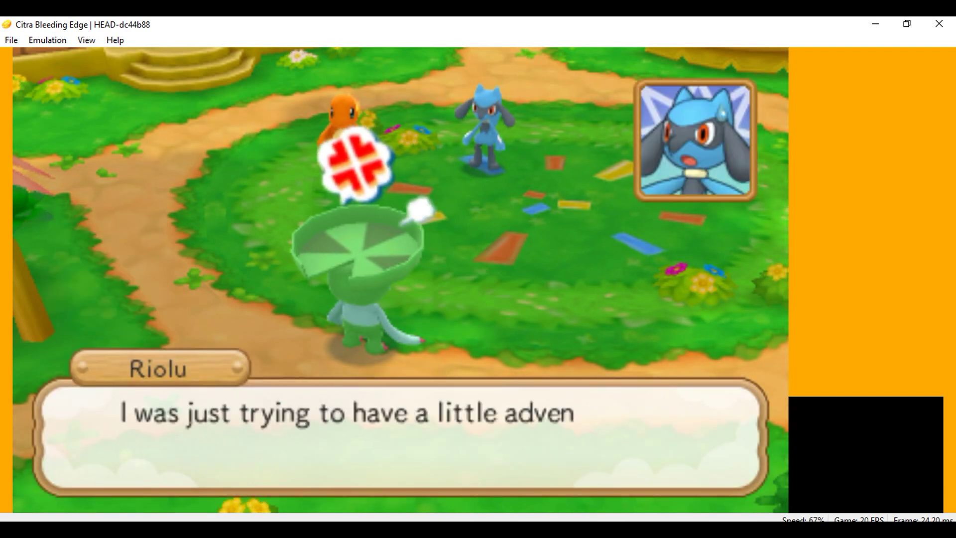
pyautogui.press('a')
pyautogui.press('a')
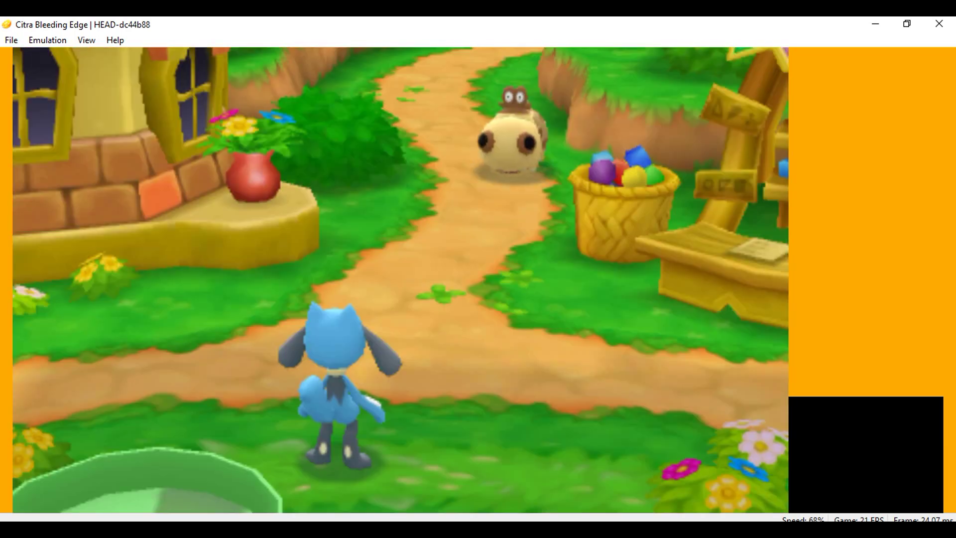
# Step: Advance Hippopotas's accusations and Riolu's denial up to Carracosta's entrance in the plaza
pyautogui.press('a')
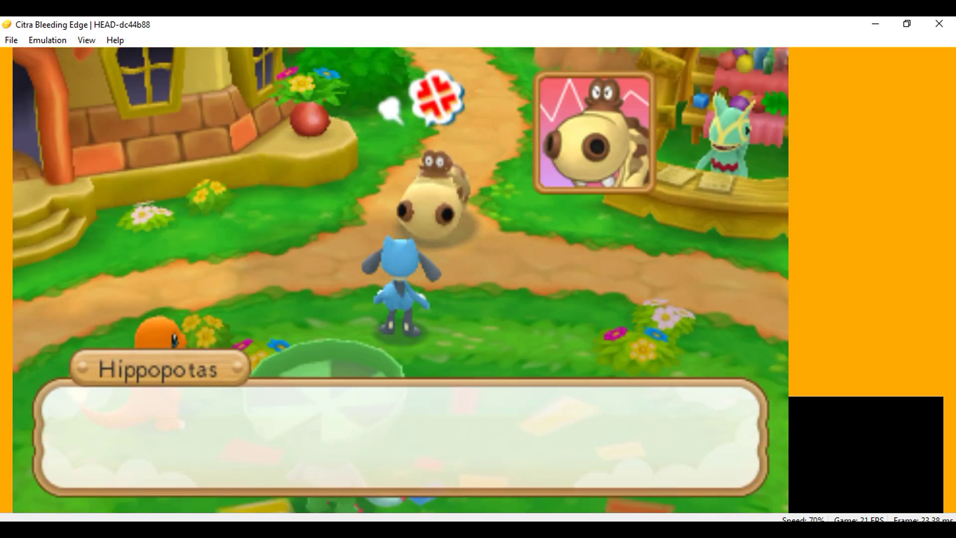
pyautogui.press('a')
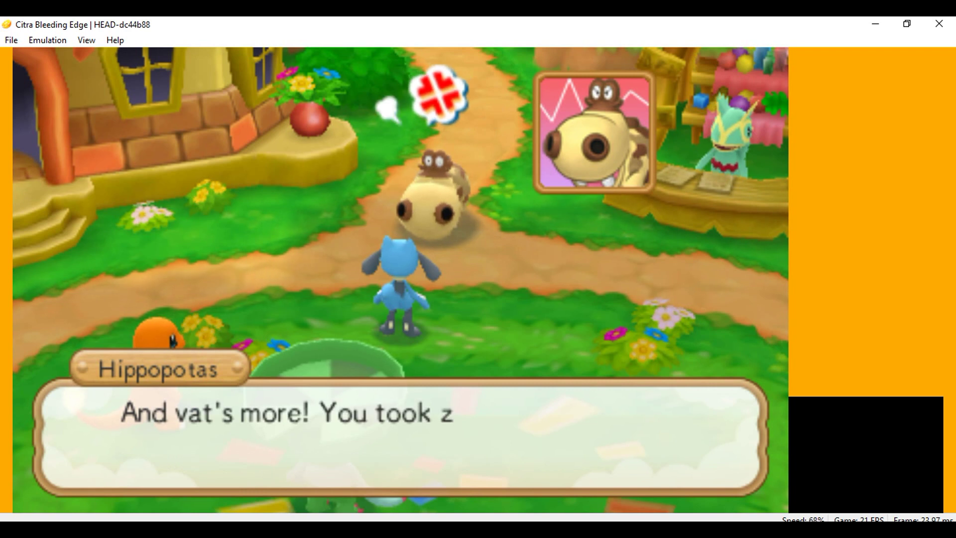
pyautogui.press('a')
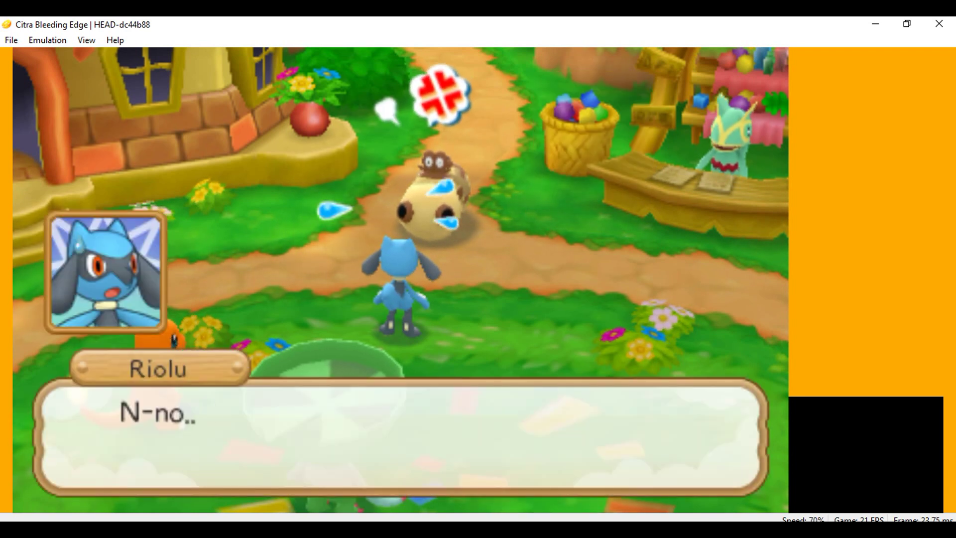
pyautogui.press('a')
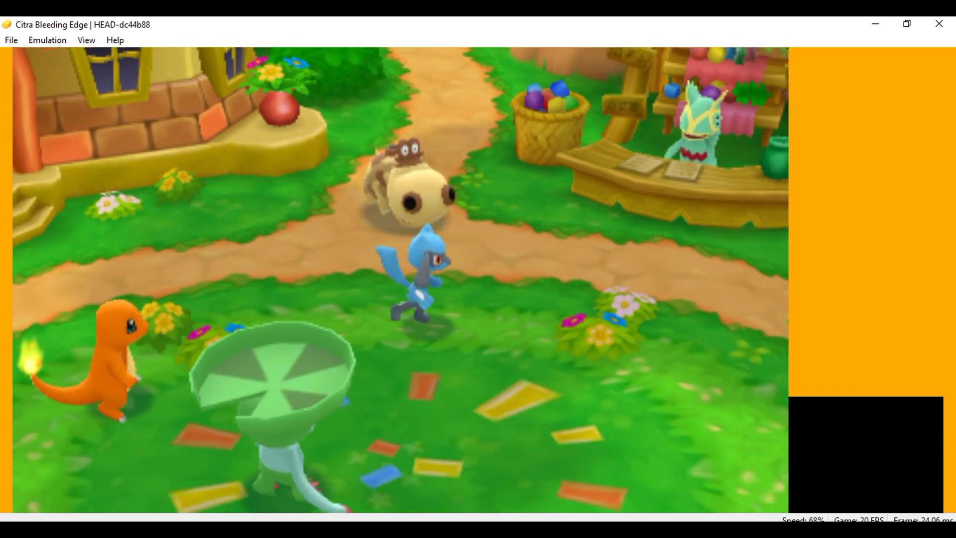
pyautogui.press('a')
pyautogui.press('a')
pyautogui.press('a')
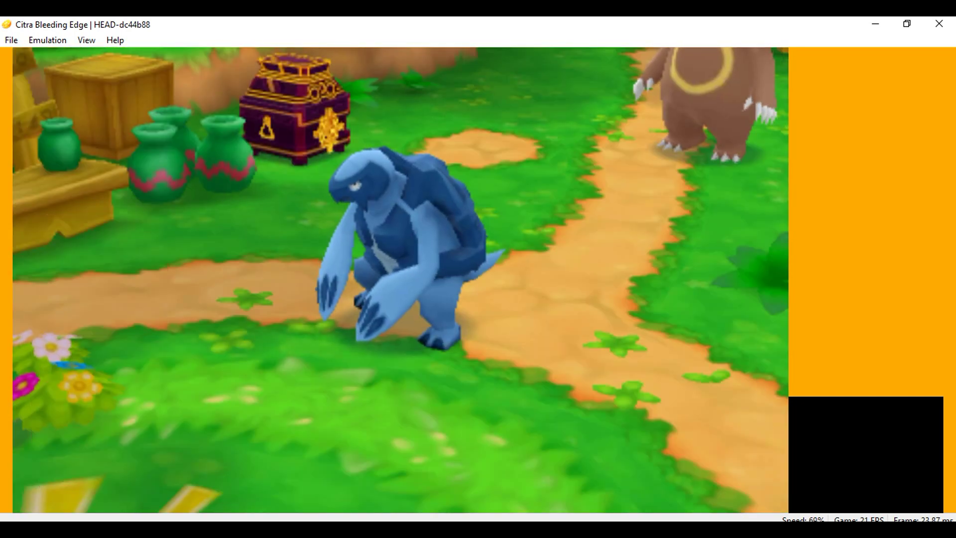
# Step: Advance Carracosta's scolding about the neglected chores and the snacked Oran Berries, including Riolu's protest to Pops
pyautogui.press('a')
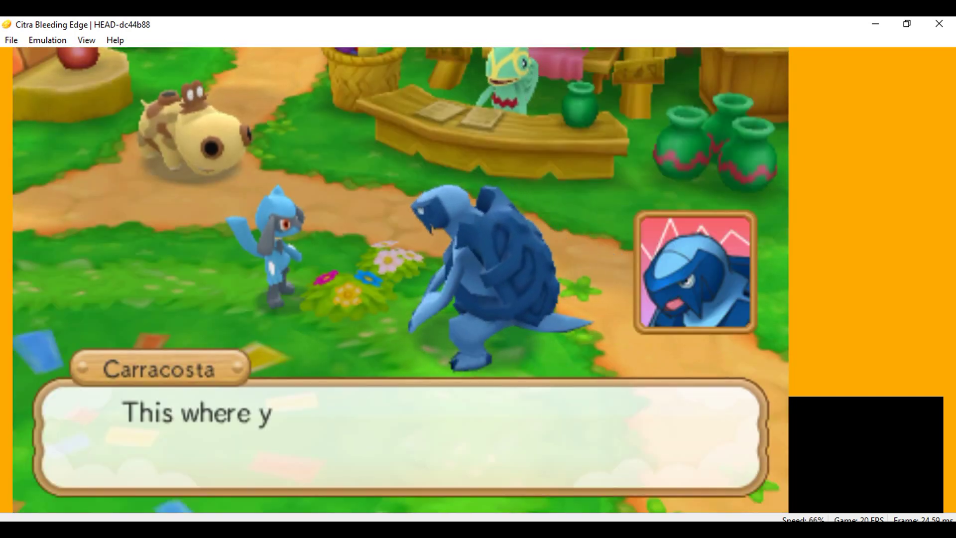
pyautogui.press('a')
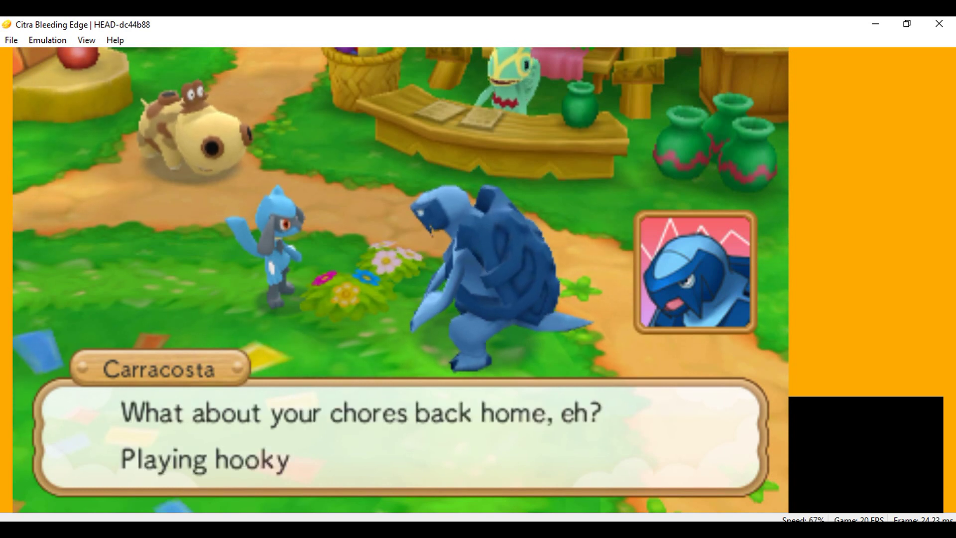
pyautogui.press('a')
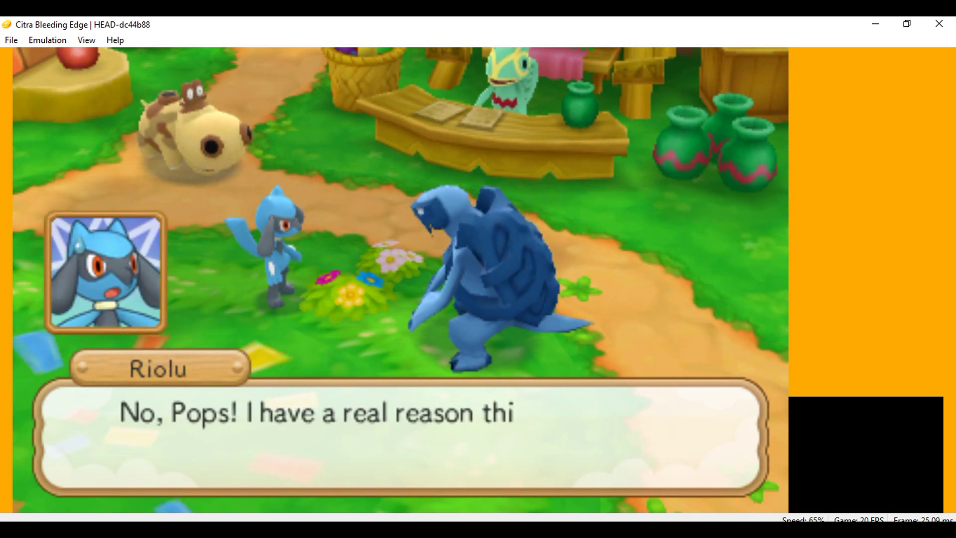
pyautogui.press('a')
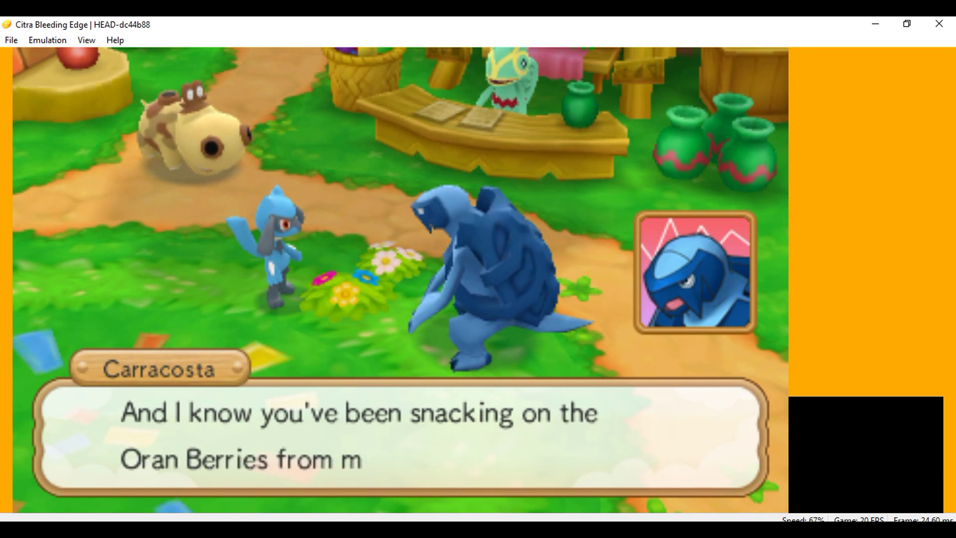
pyautogui.press('a')
pyautogui.press('a')
pyautogui.press('a')
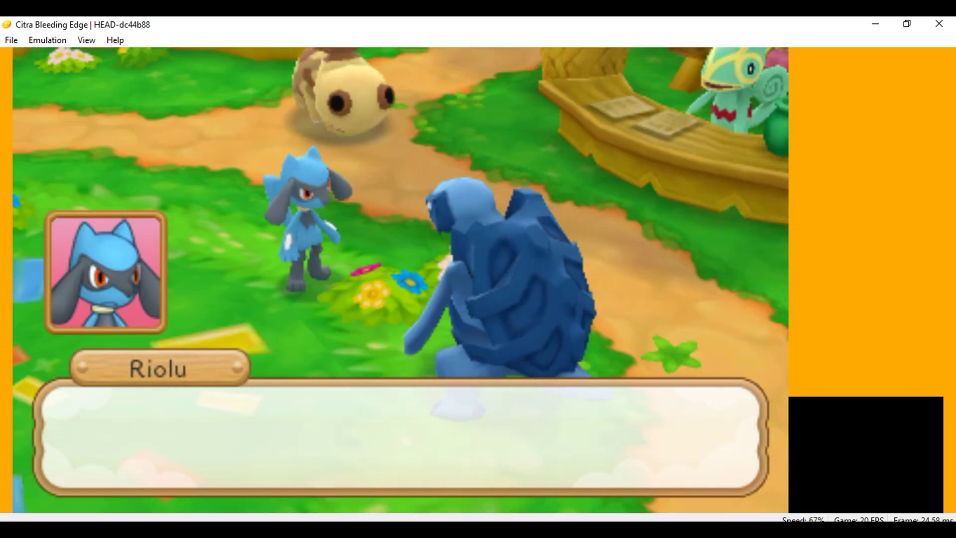
# Step: Advance Riolu's cheerful admission and Charmander's speechless reaction up to the villagers' call of "Everybody!"
pyautogui.press('a')
pyautogui.press('a')
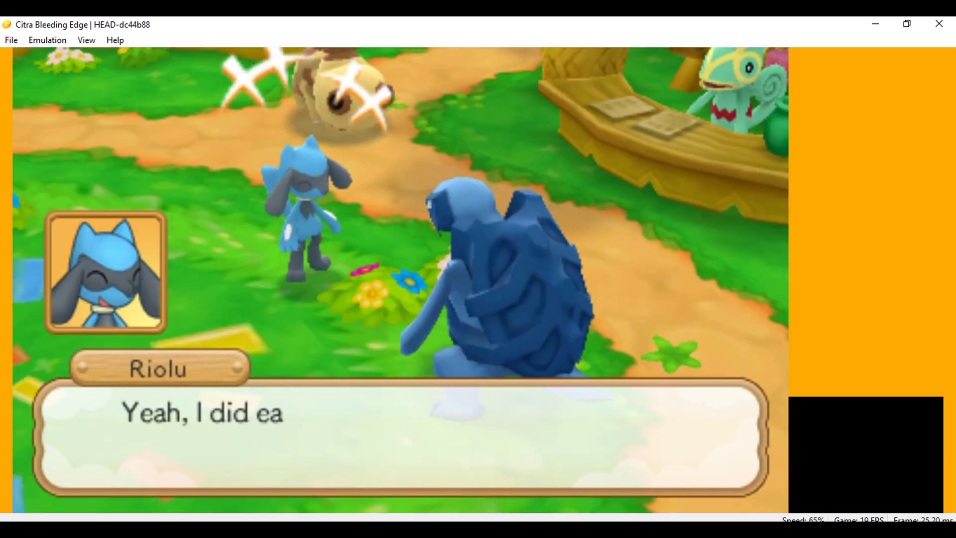
pyautogui.press('a')
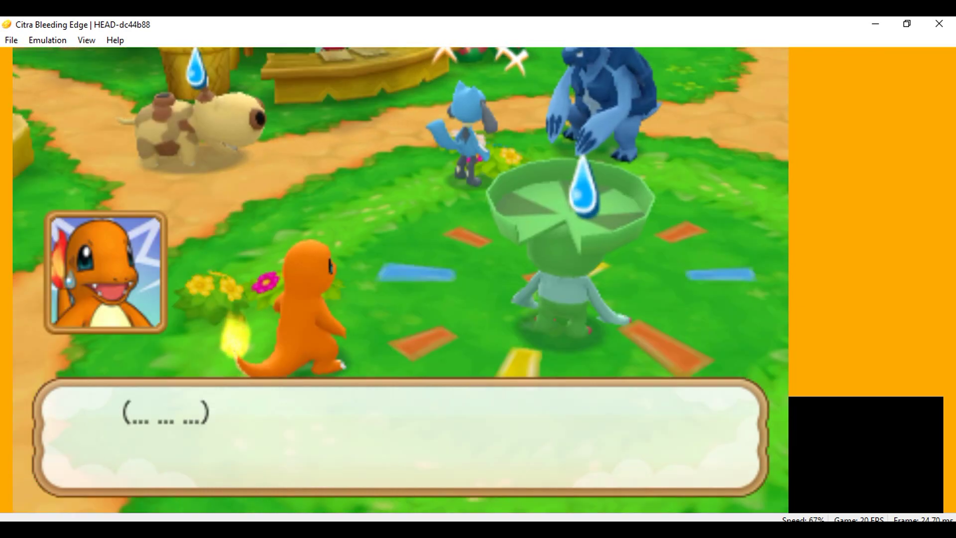
pyautogui.press('a')
pyautogui.press('a')
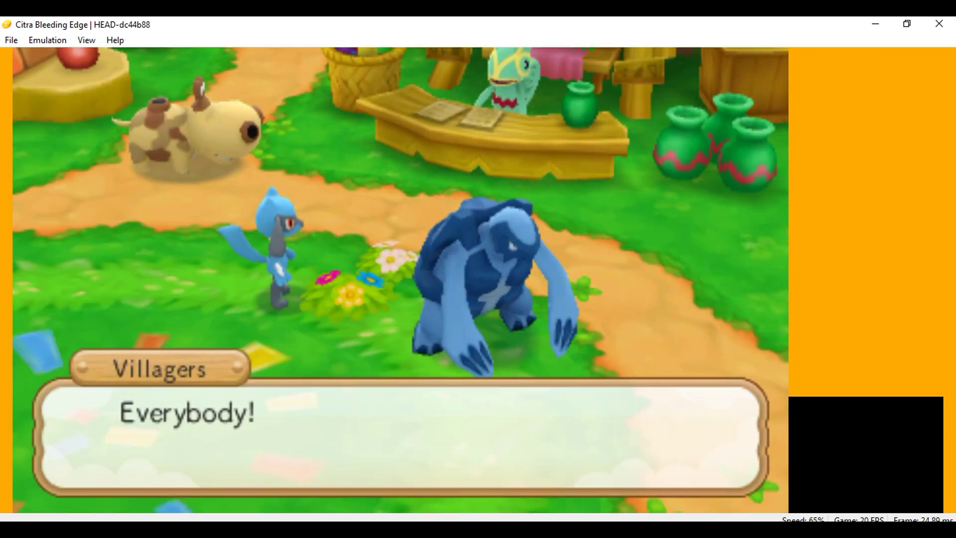
# Step: Advance the dialogue through Riolu's escape, Carracosta's "Don't you dare run!" and the thudding chase out of the plaza
pyautogui.press('a')
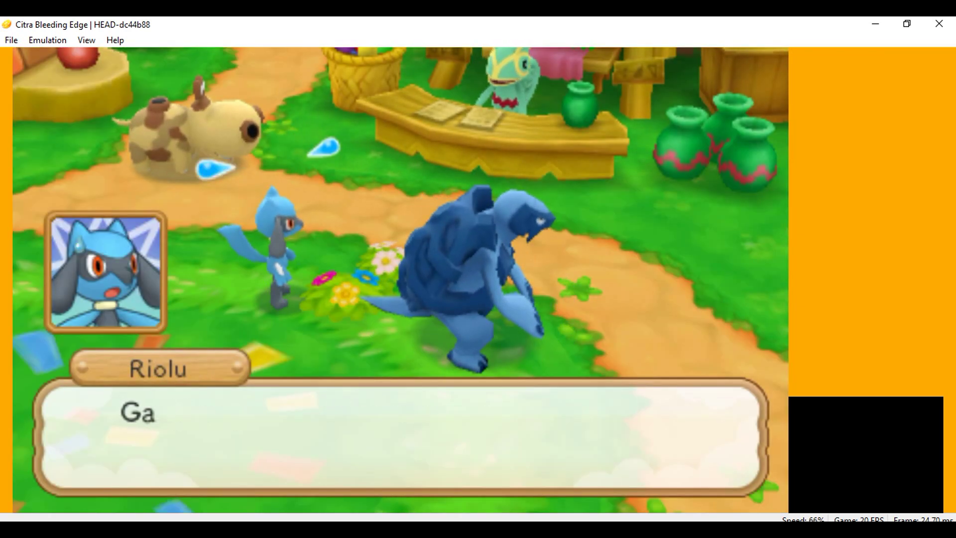
pyautogui.press('a')
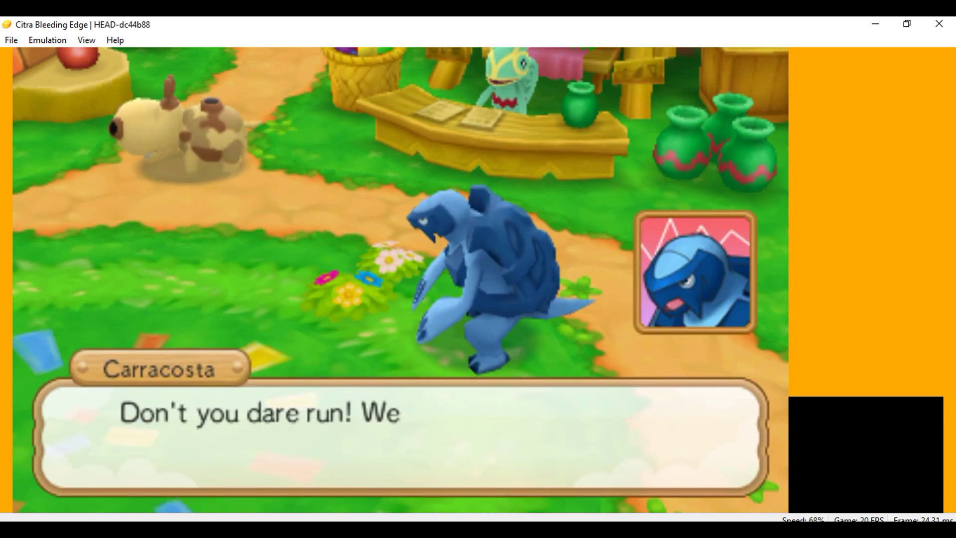
pyautogui.press('a')
pyautogui.press('a')
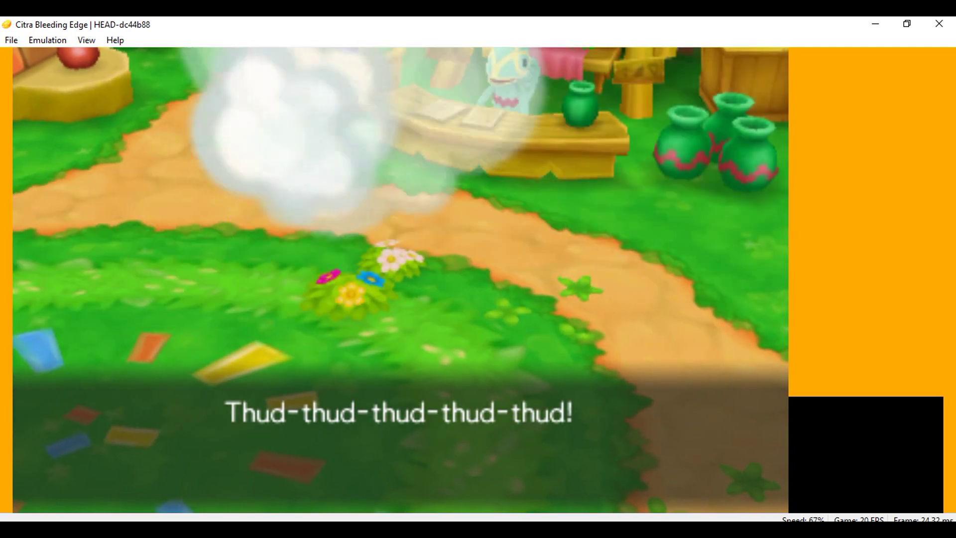
pyautogui.press('a')
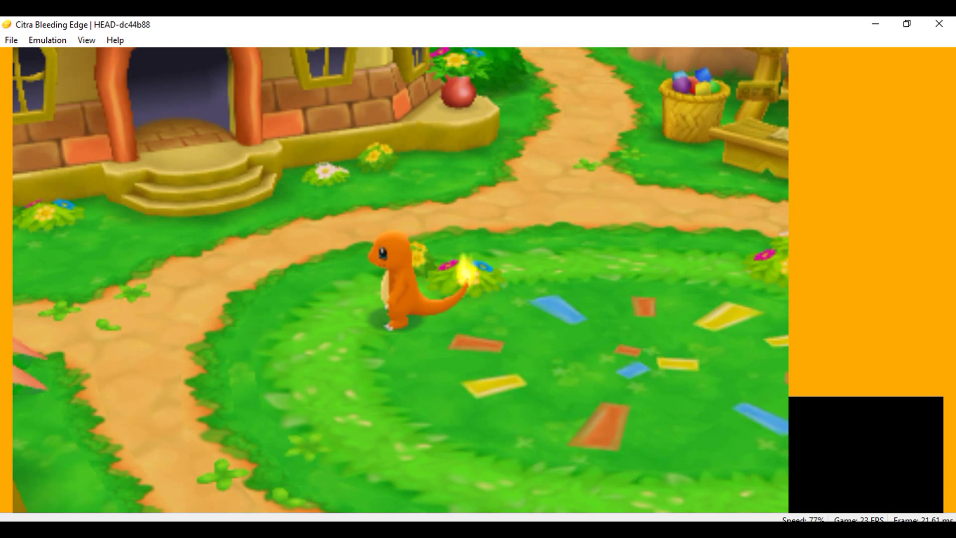
# Step: Advance Charmander's thoughts alone in the plaza and the following dungeon hint until free movement begins
pyautogui.press('a')
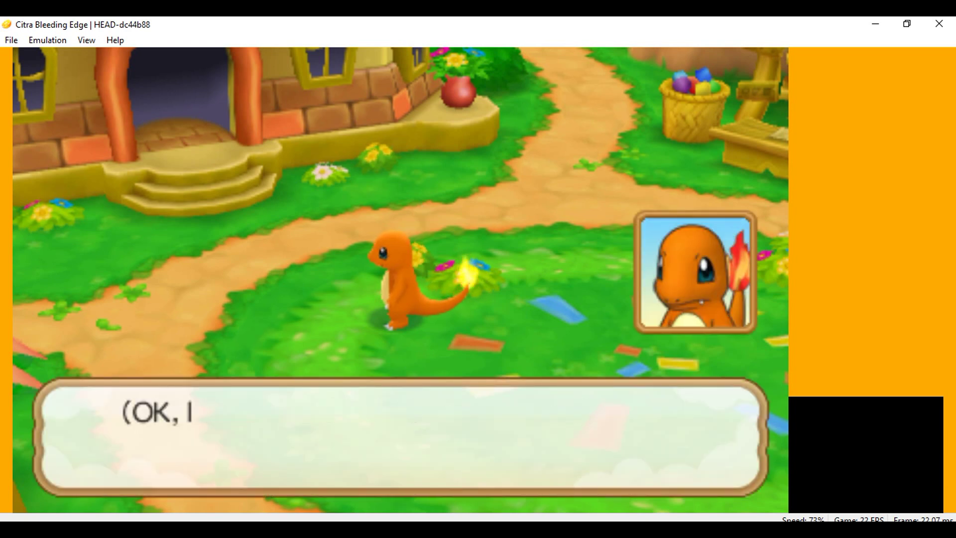
pyautogui.press('a')
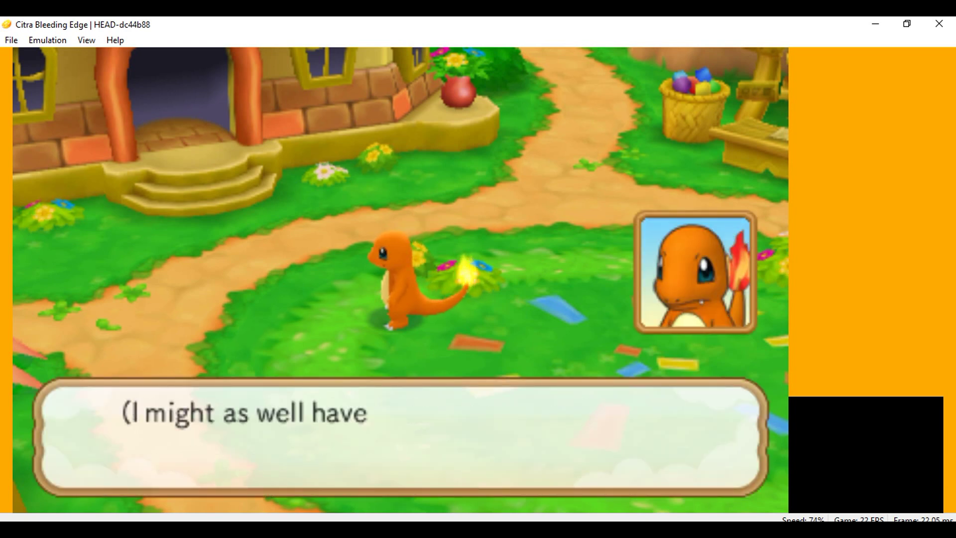
pyautogui.press('a')
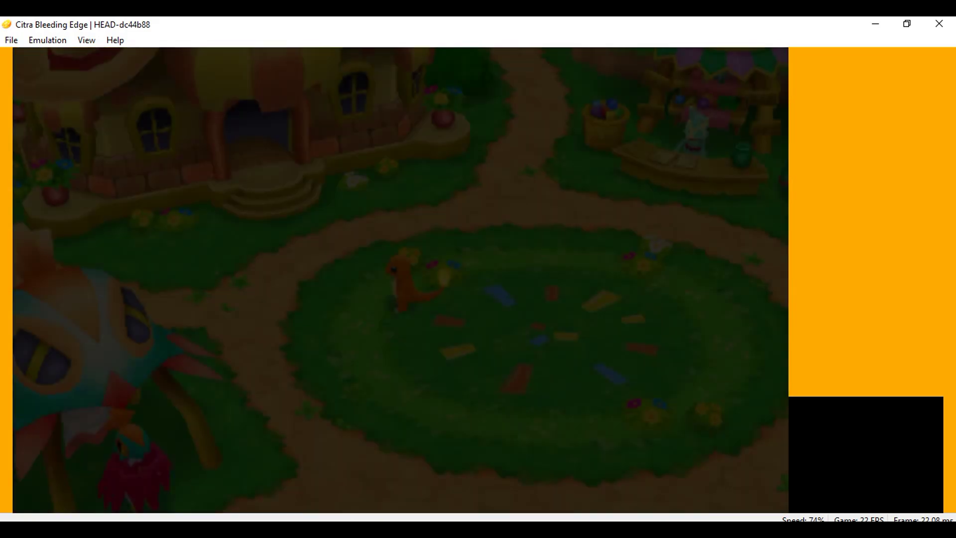
pyautogui.press('a')
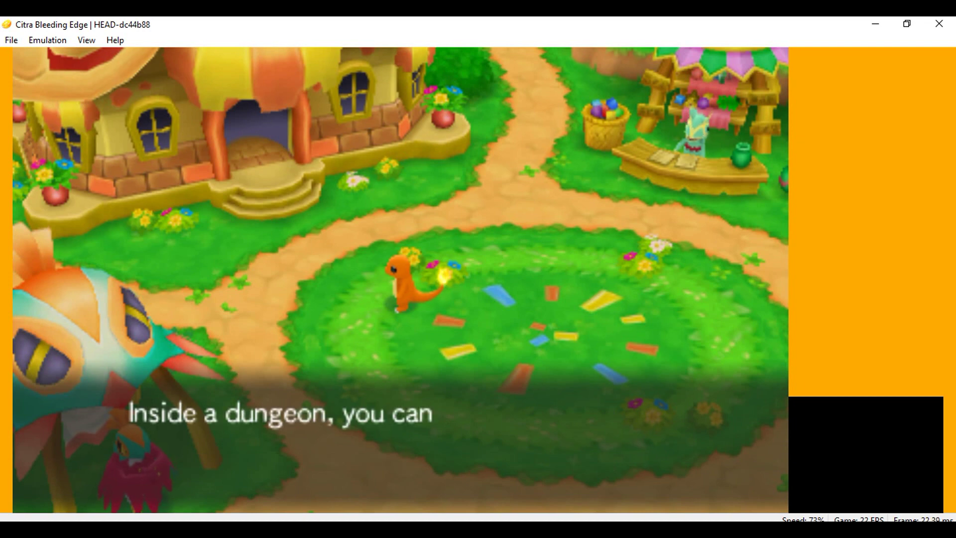
pyautogui.press('a')
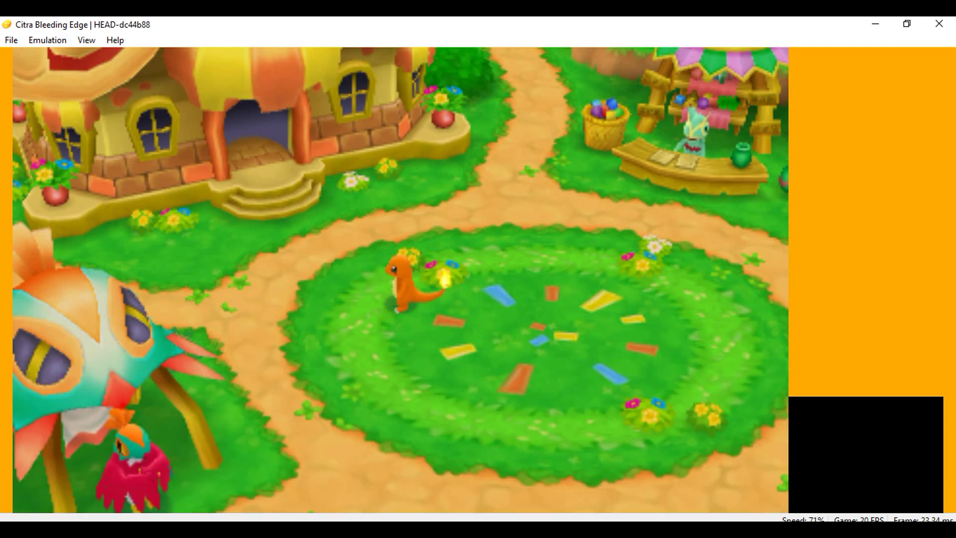
# Step: Walk Charmander around the circular lawn of the Serene Village plaza and open the game's main menu
pyautogui.press('Down')
pyautogui.press('Right')
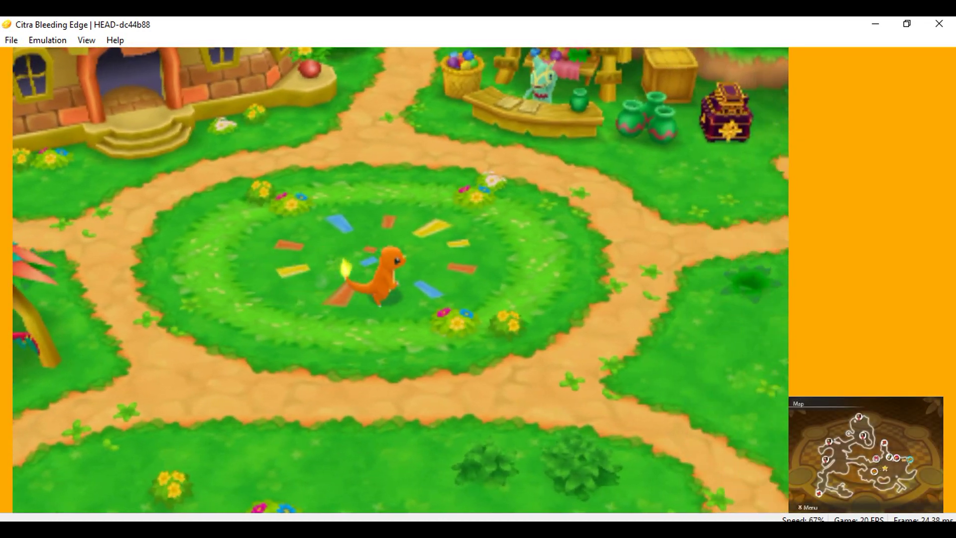
pyautogui.press('Up')
pyautogui.press('Down')
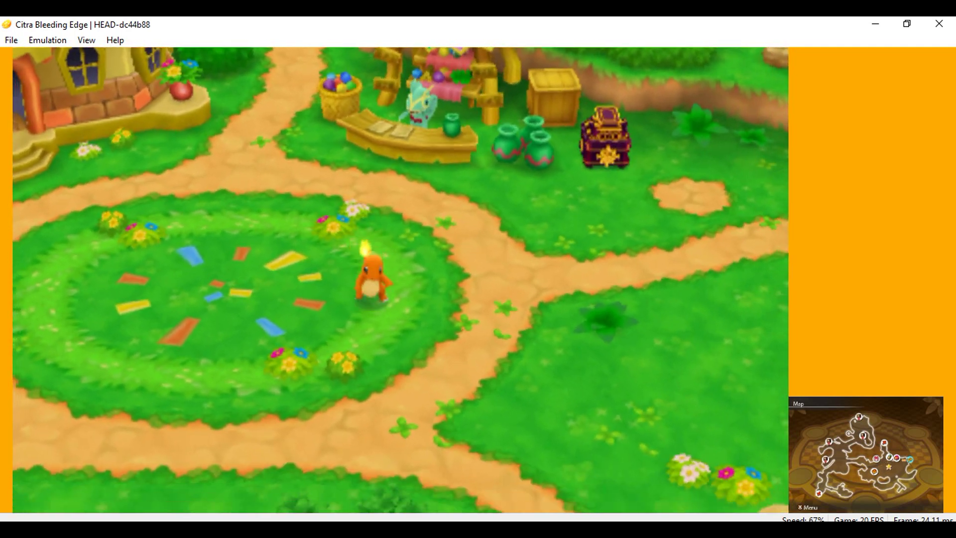
pyautogui.press('Left')
pyautogui.press('z')
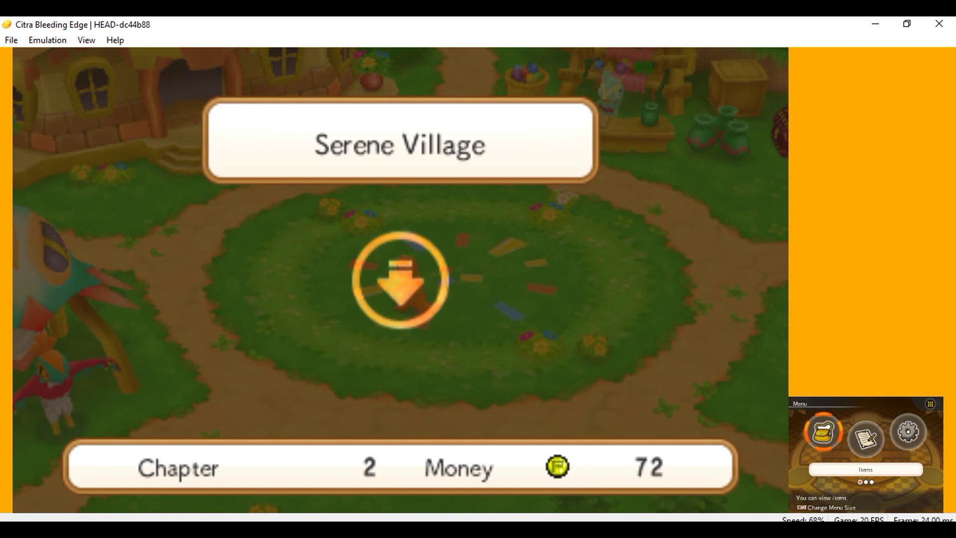
# Step: Map the emulated B button to the B key and the Y button to the Y key, and save the input configuration
pyautogui.click(47, 40)
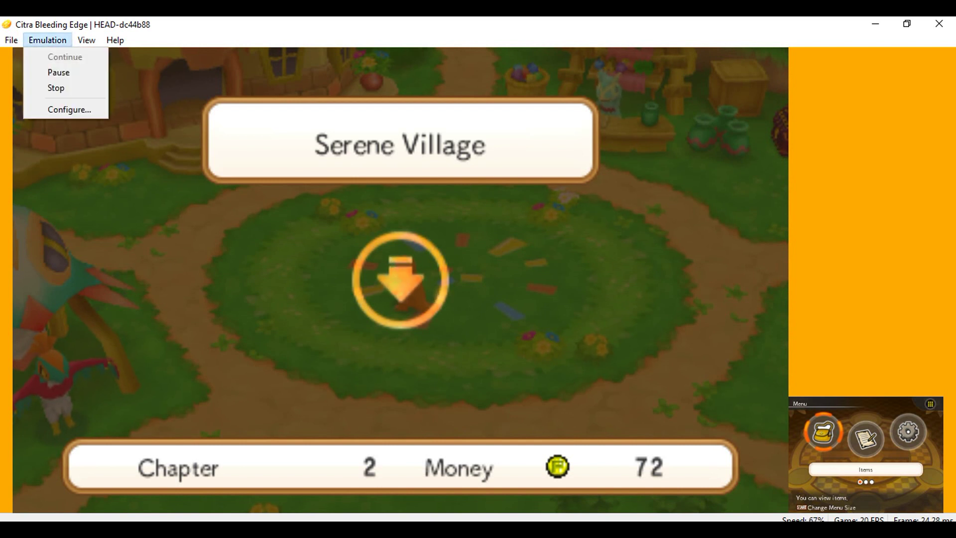
pyautogui.click(64, 108)
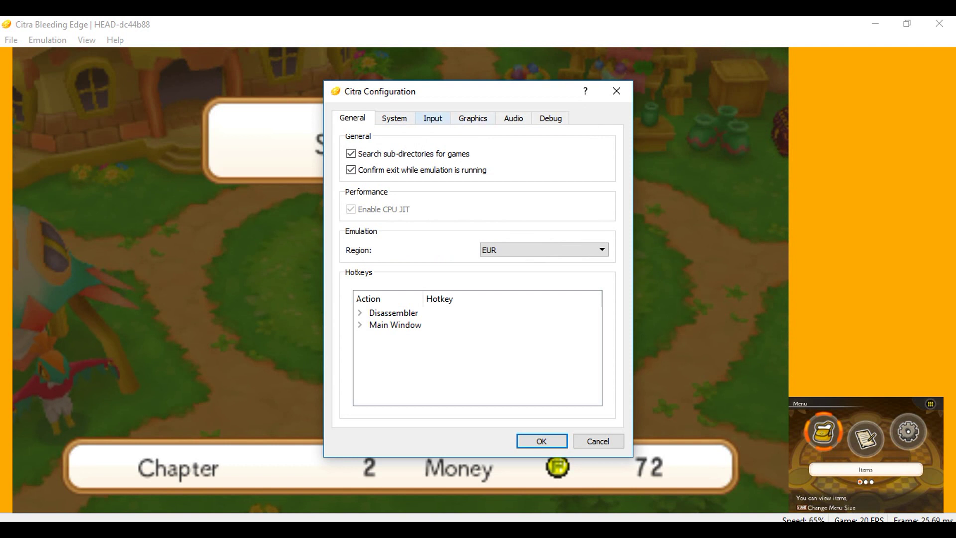
pyautogui.click(432, 118)
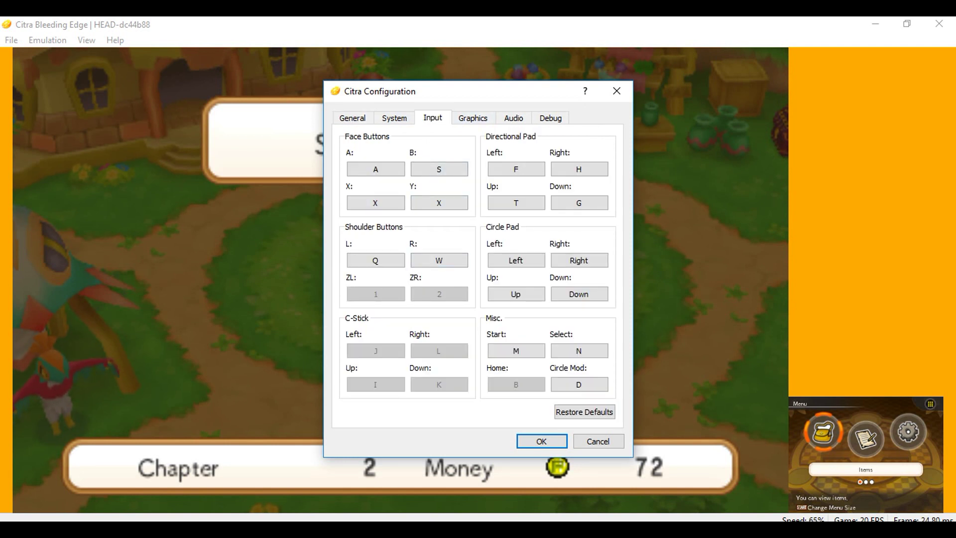
pyautogui.click(439, 169)
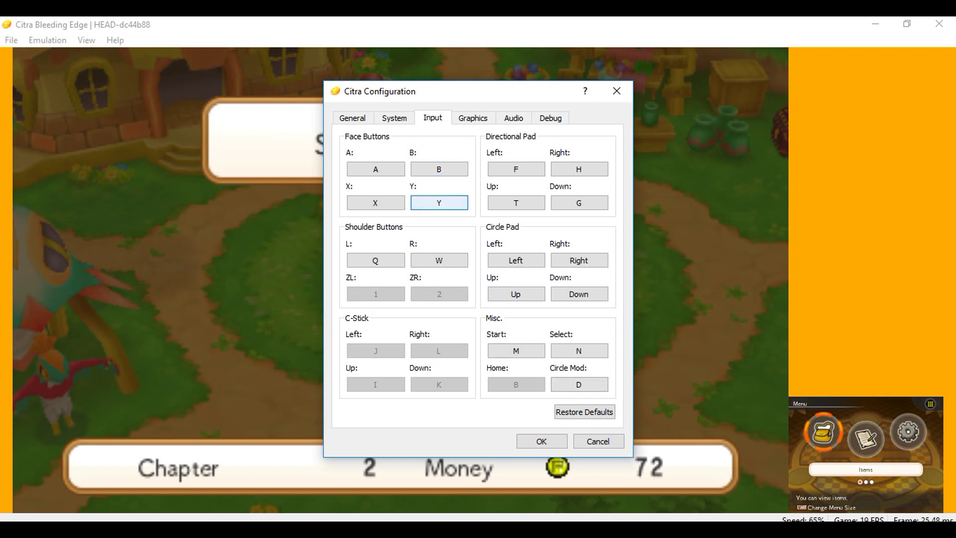
pyautogui.click(542, 441)
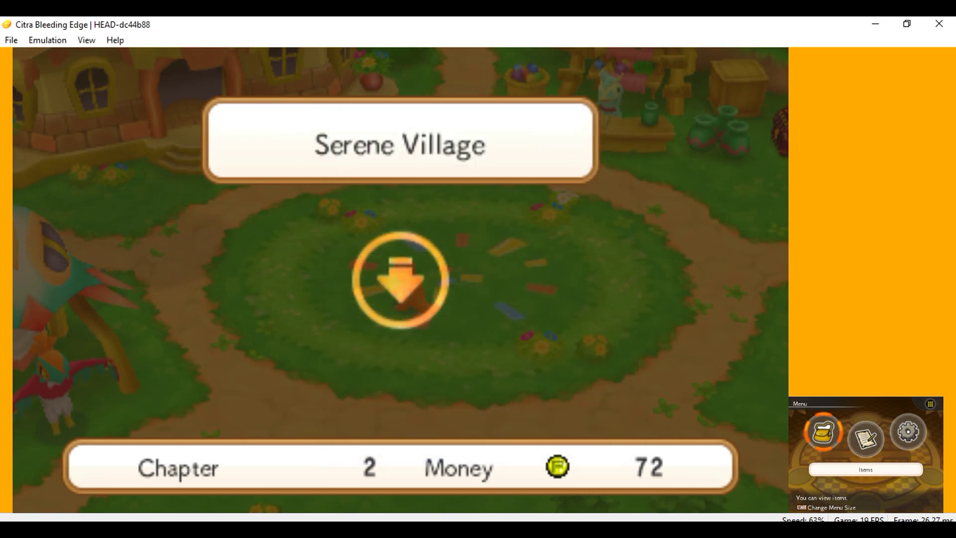
# Step: Close the game's menu and walk Charmander past the green-roofed market stall and around the lawn to the side facing the large house
pyautogui.press('s')
pyautogui.press('Down')
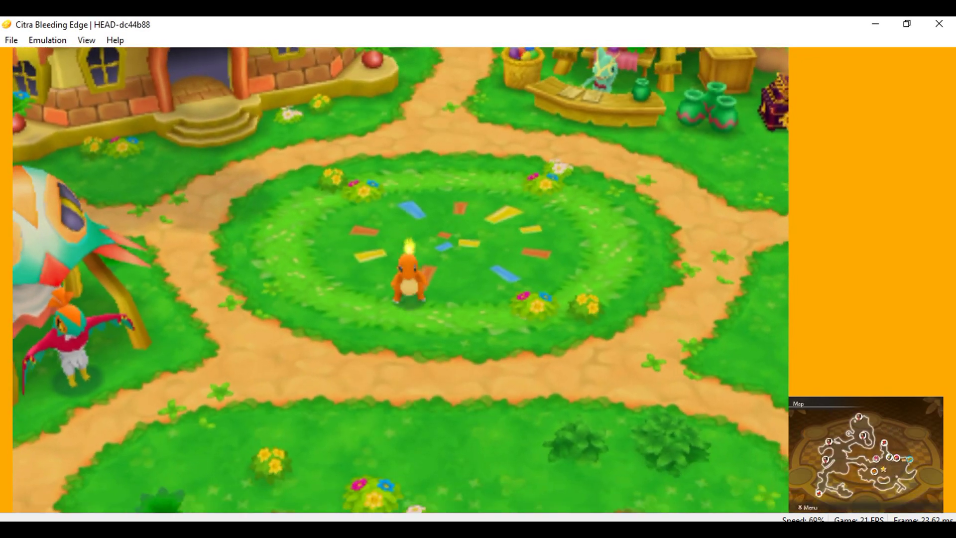
pyautogui.press('Down')
pyautogui.press('Right')
pyautogui.press('Up')
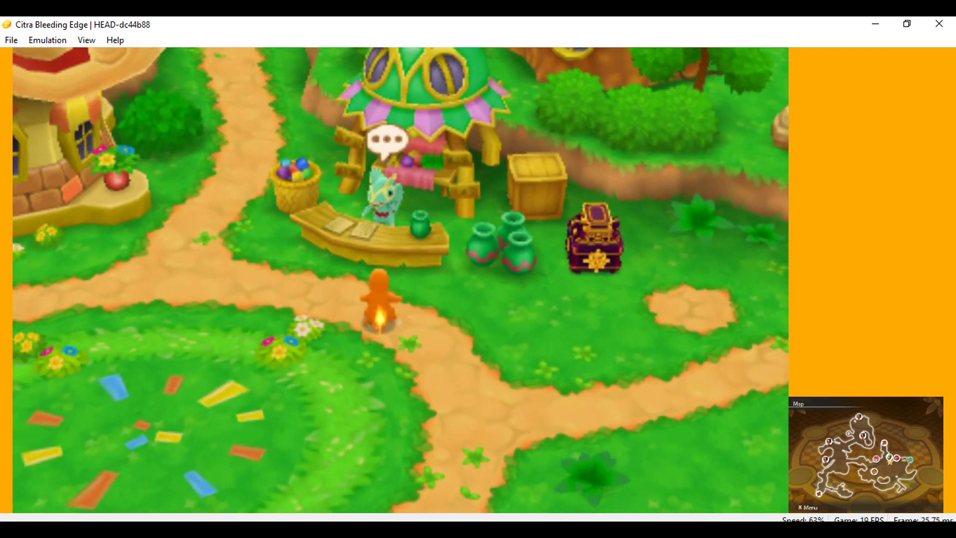
pyautogui.press('Left')
pyautogui.press('Down')
pyautogui.press('Right')
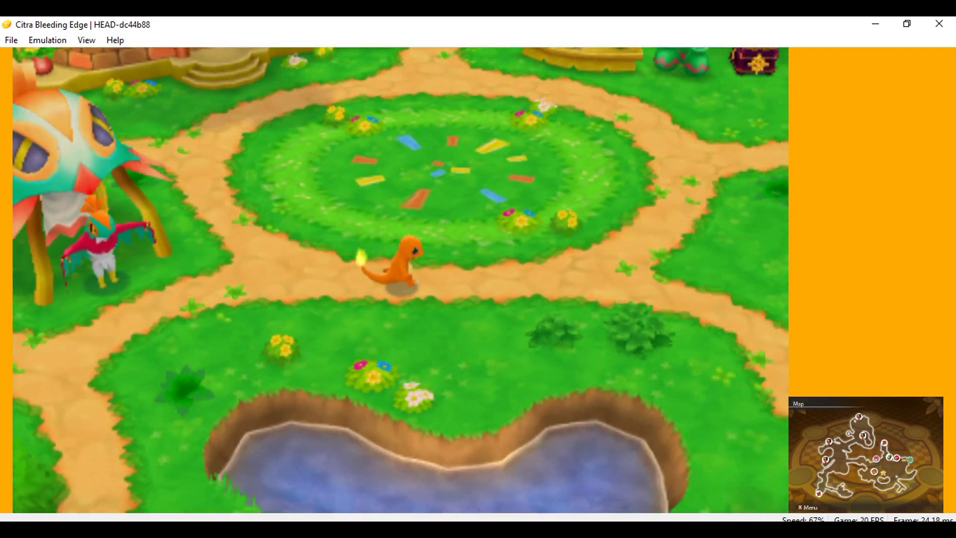
pyautogui.press('Up')
pyautogui.press('Left')
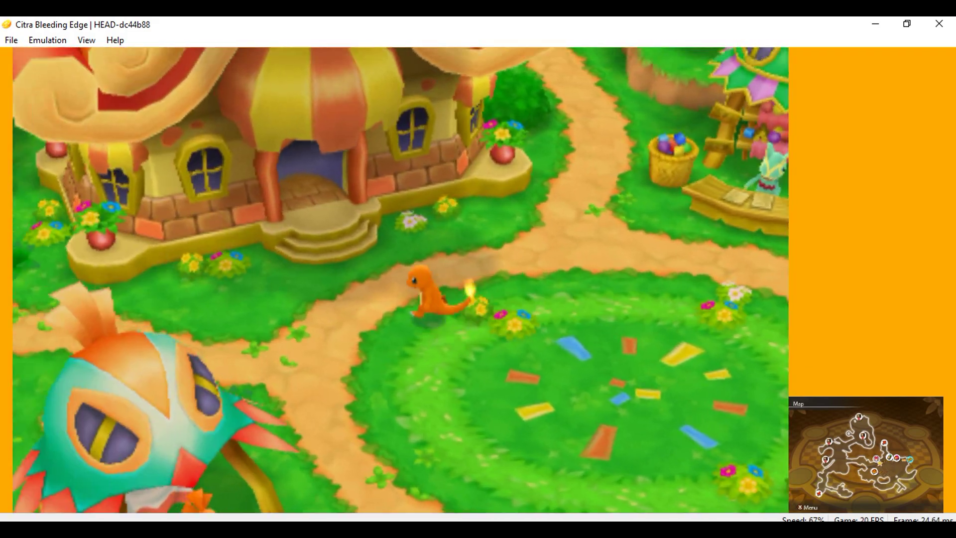
# Step: Run Charmander back and forth between the plaza lawn and the path east of it, stopping by the flowers at the lawn's lower edge
pyautogui.press('Up')
pyautogui.press('Right')
pyautogui.press('Down')
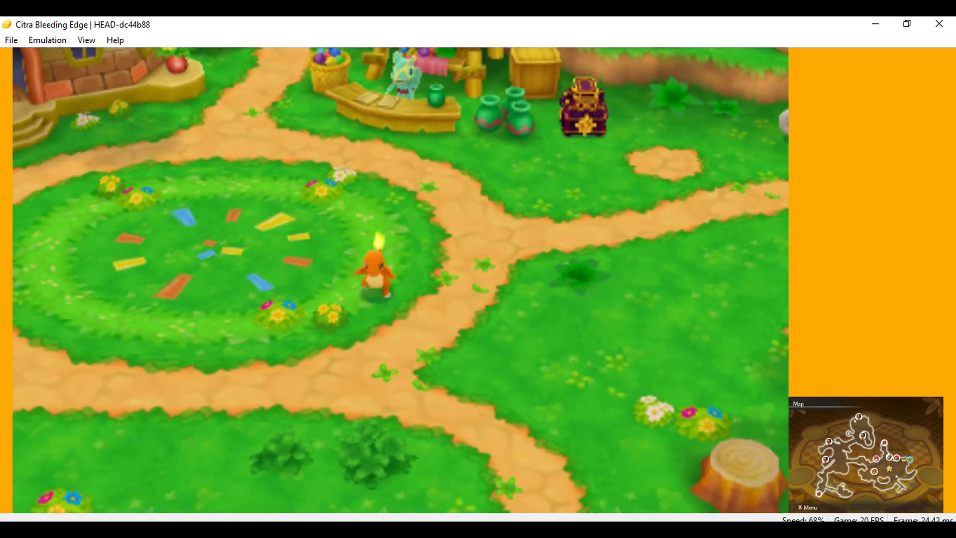
pyautogui.press('Down')
pyautogui.press('Left')
pyautogui.press('Up')
pyautogui.press('Right')
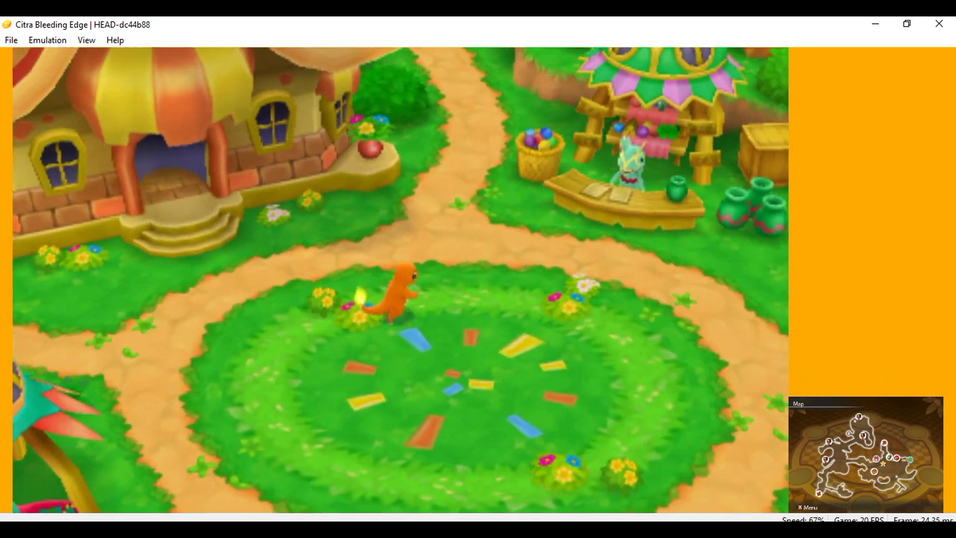
pyautogui.press('Right')
pyautogui.press('Down')
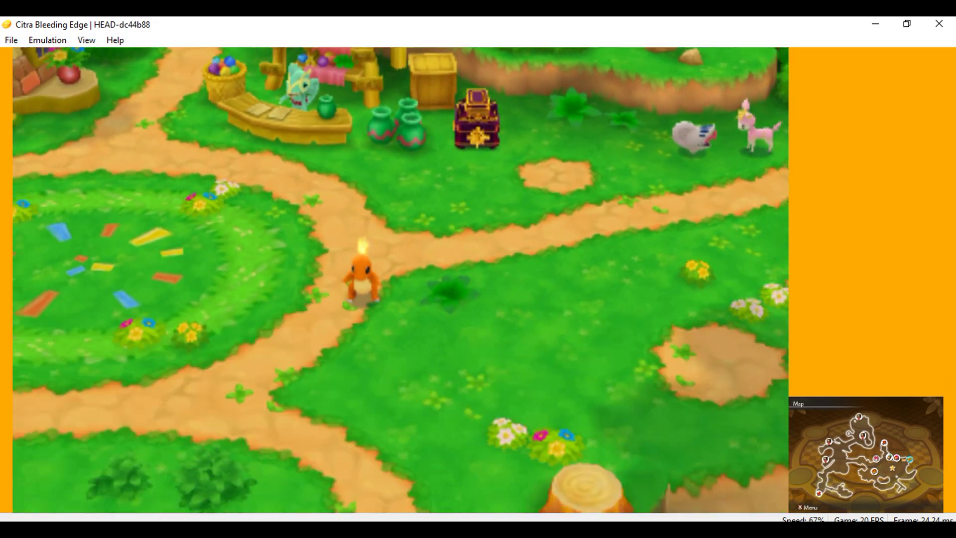
pyautogui.press('Left')
pyautogui.press('Left')
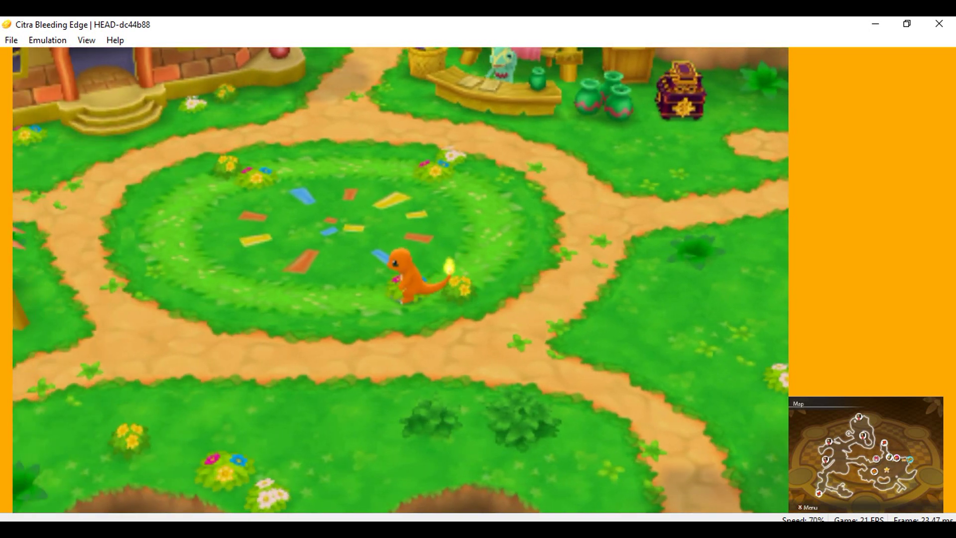
# Step: Set the emulator's screen layout to Default and apply the graphics settings
pyautogui.click(47, 41)
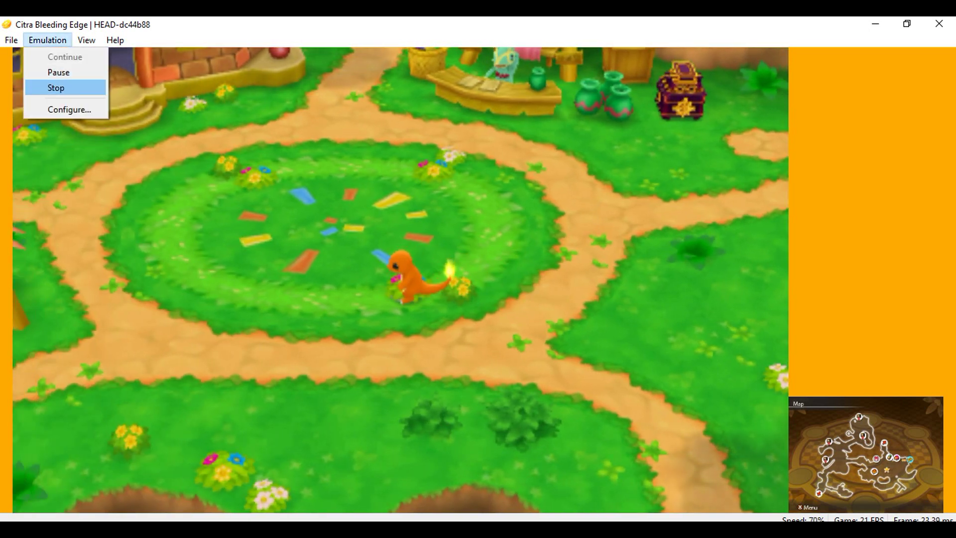
pyautogui.click(69, 109)
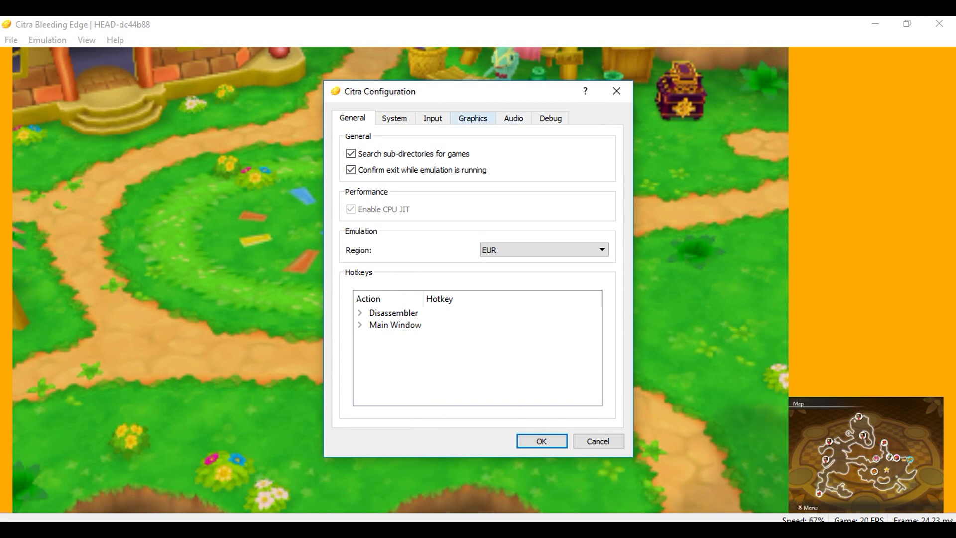
pyautogui.click(472, 118)
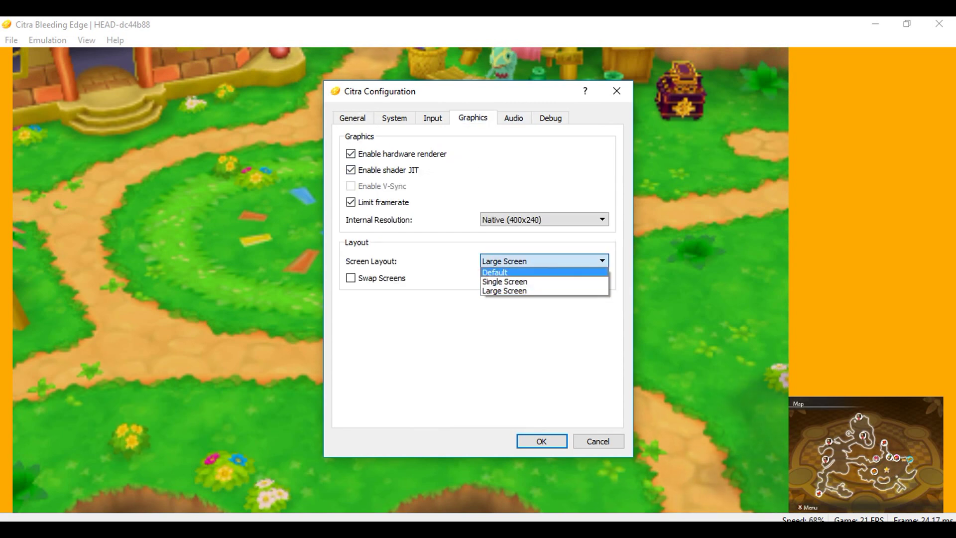
pyautogui.click(542, 441)
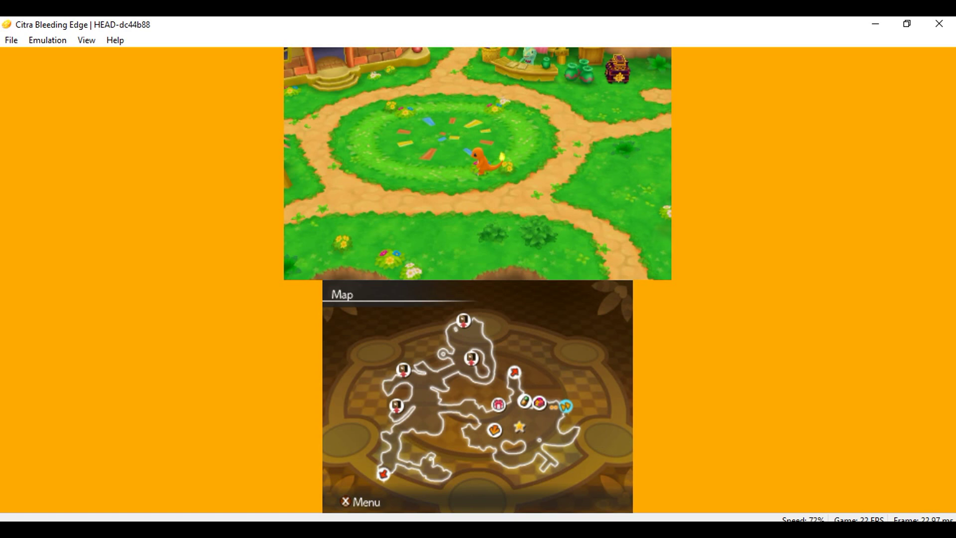
# Step: Walk Charmander across the lawn toward the bird-headed stall and back to the path above the pond
pyautogui.press('Down')
pyautogui.press('Left')
pyautogui.press('Up')
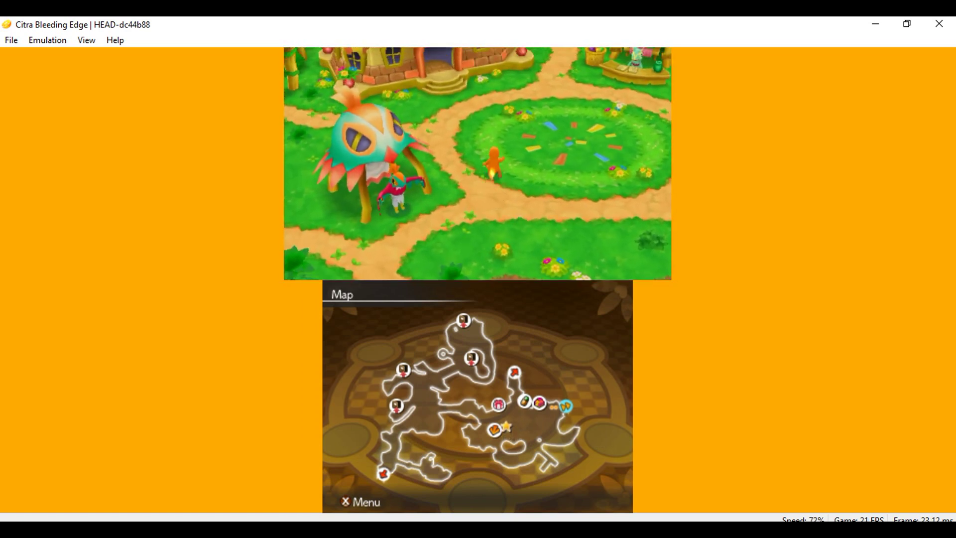
pyautogui.press('Right')
pyautogui.press('Left')
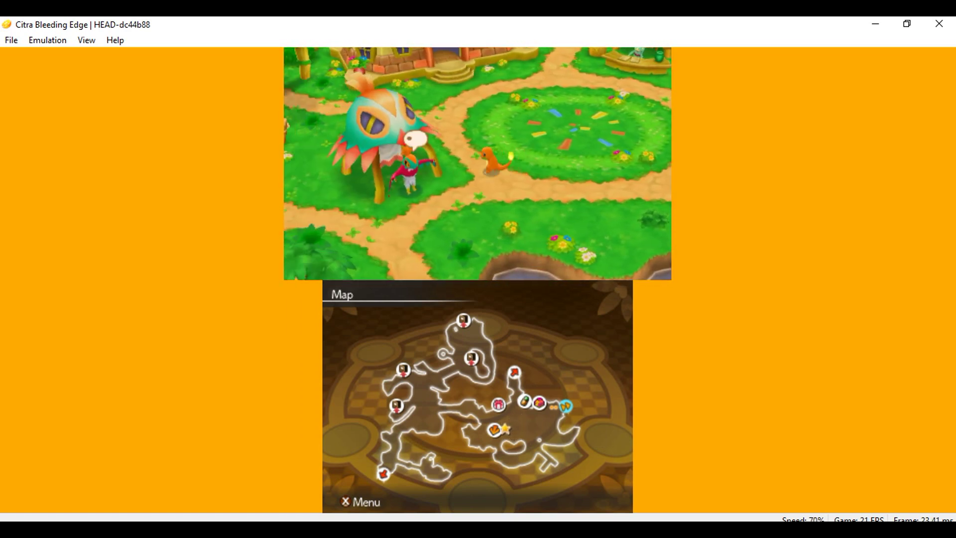
pyautogui.press('Down')
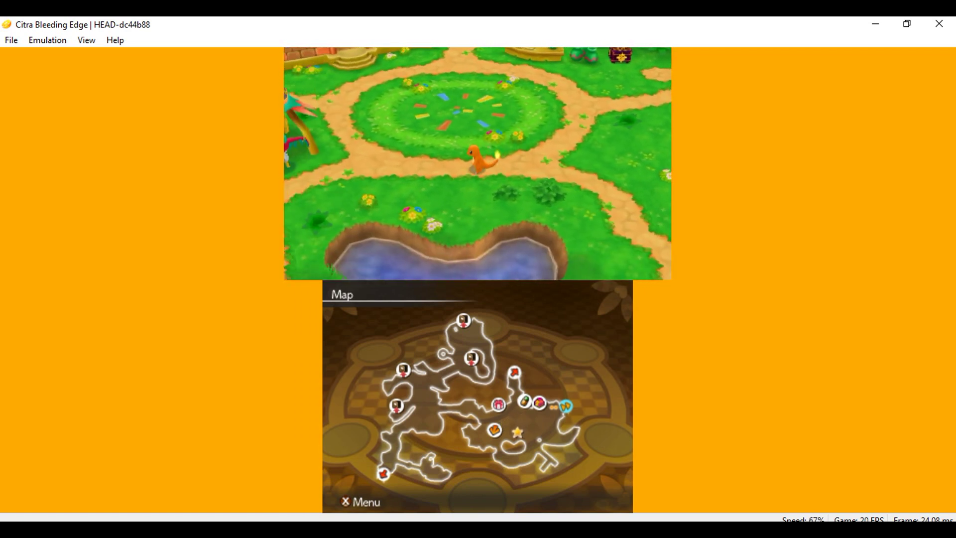
# Step: Set the emulator's screen layout to Large Screen and walk Charmander along the path to the bird-headed stall
pyautogui.click(47, 40)
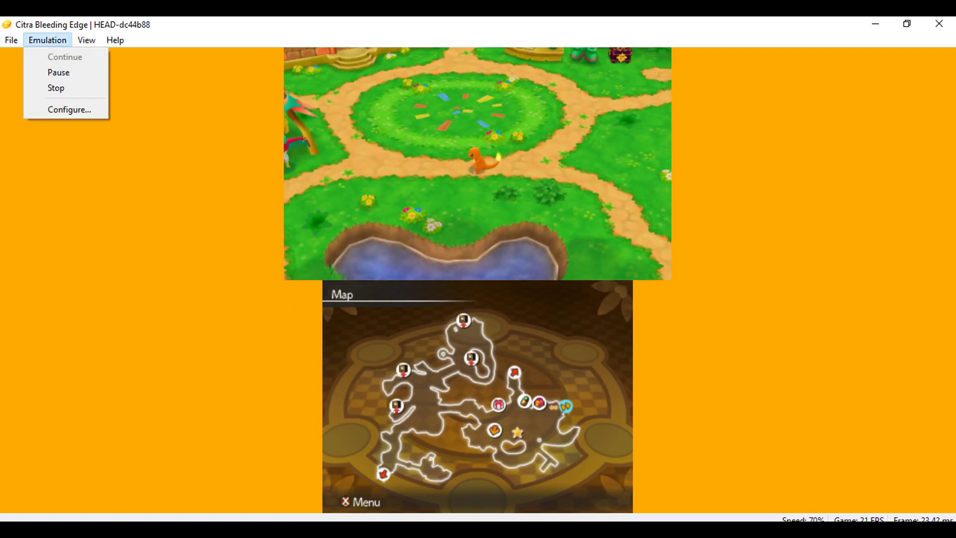
pyautogui.click(55, 109)
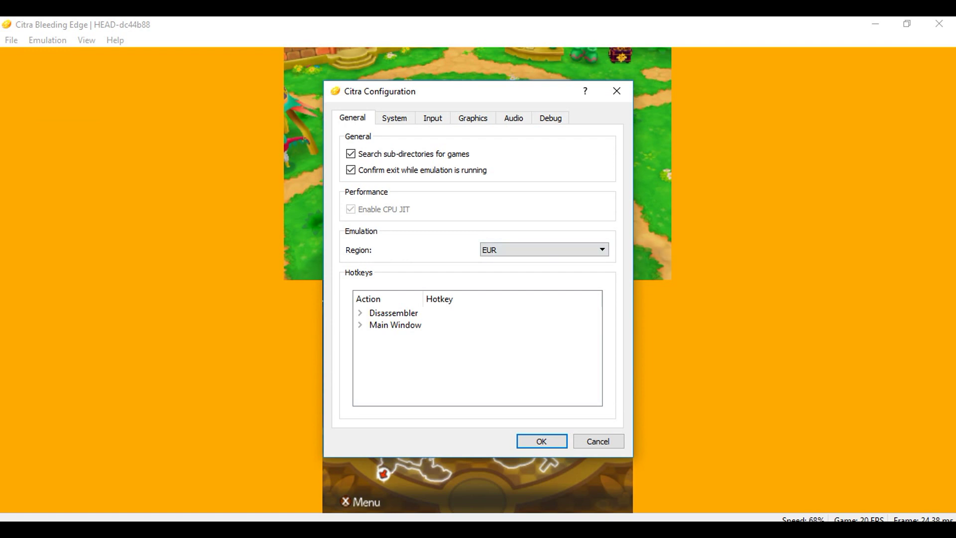
pyautogui.click(432, 118)
pyautogui.click(473, 118)
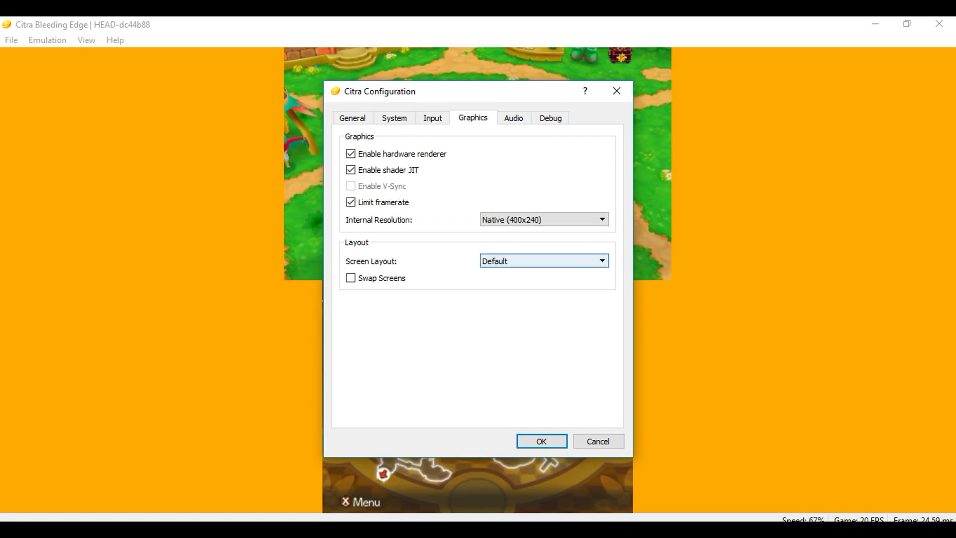
pyautogui.click(542, 261)
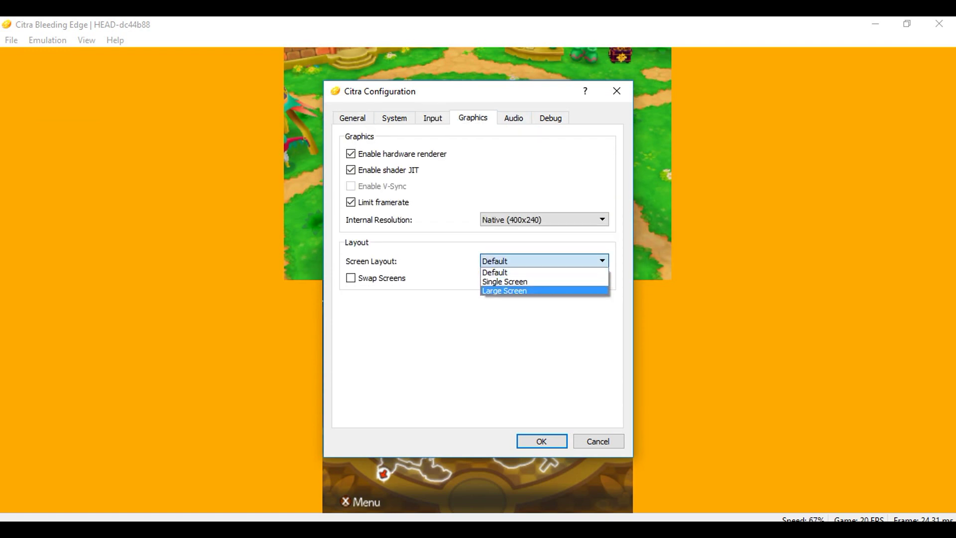
pyautogui.click(542, 291)
pyautogui.click(541, 441)
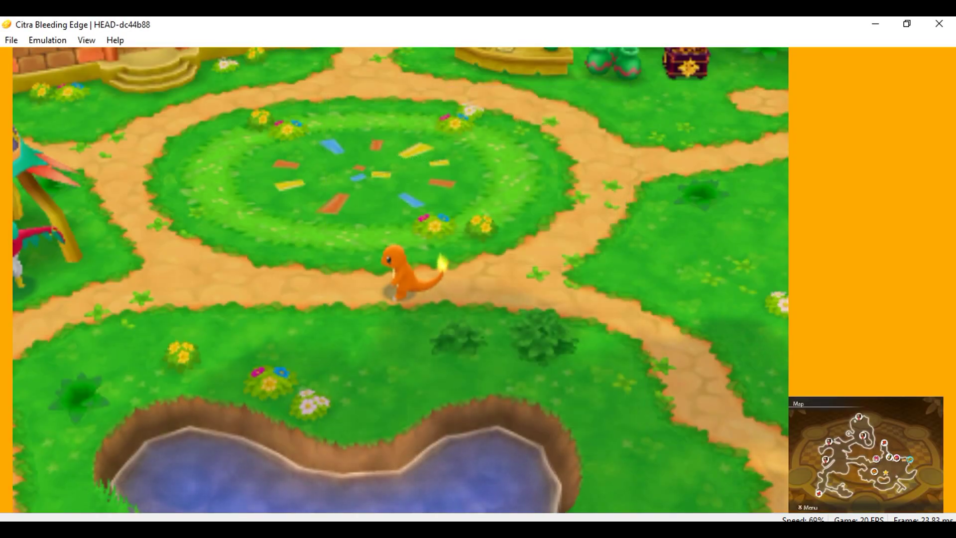
pyautogui.press('Left')
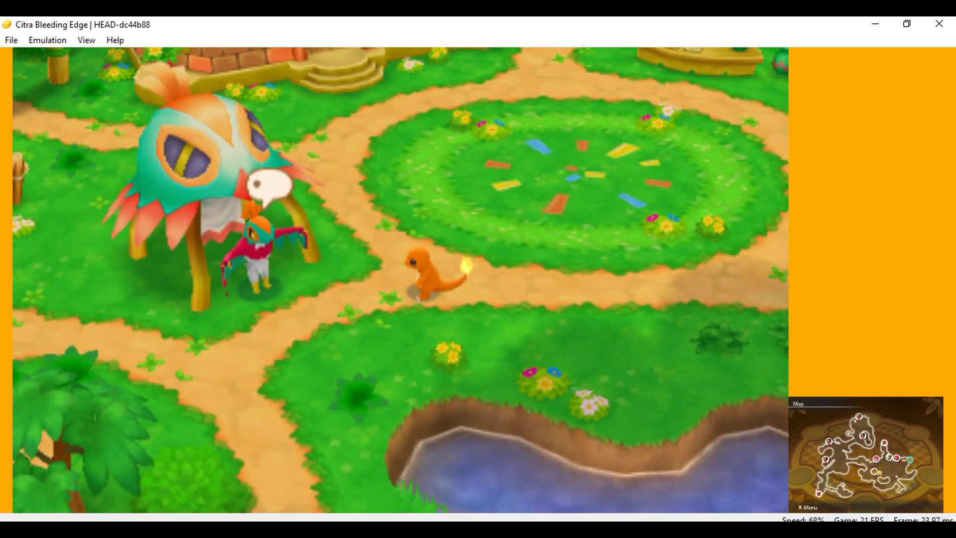
pyautogui.press('Up')
# Step: Set the emulator's audio output engine to sdl2 and apply the configuration
pyautogui.click(47, 40)
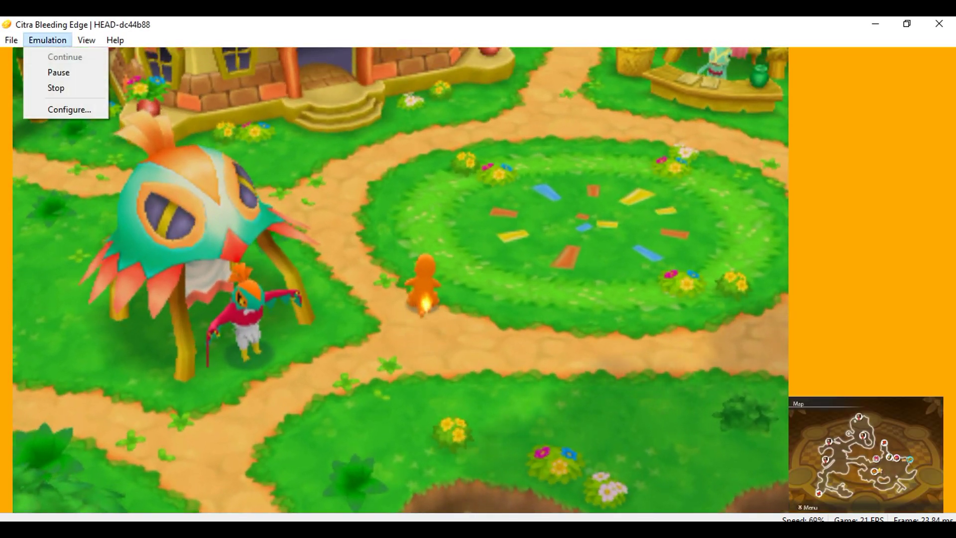
pyautogui.click(69, 109)
pyautogui.click(513, 118)
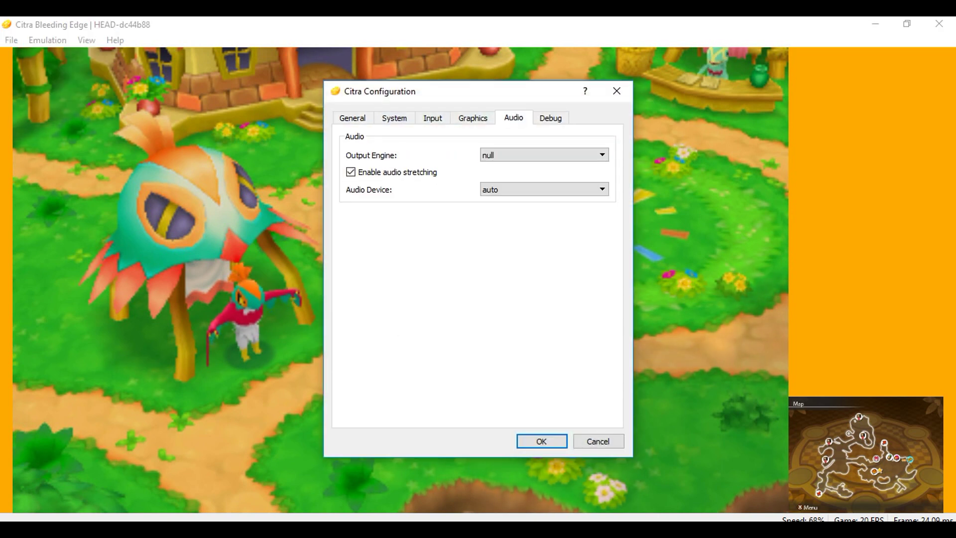
pyautogui.click(544, 155)
pyautogui.click(542, 176)
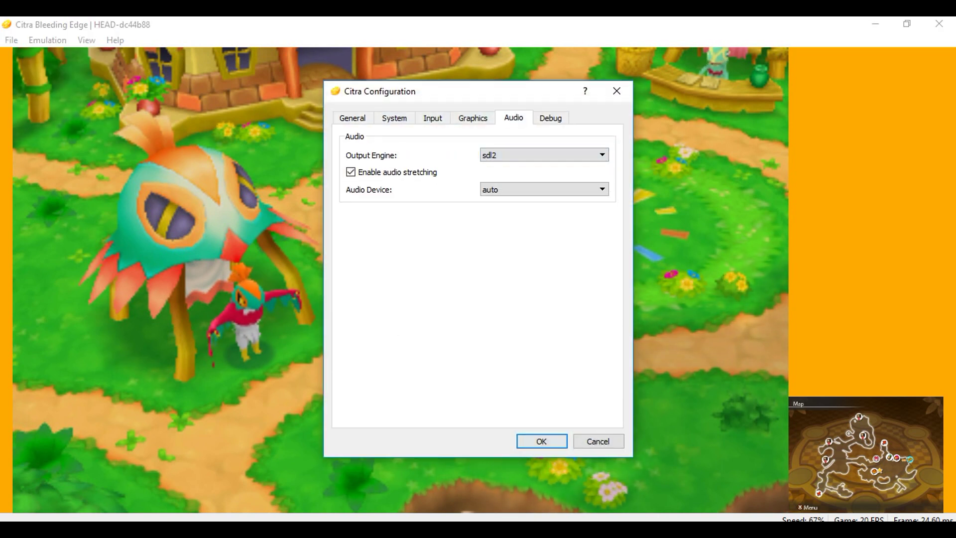
pyautogui.click(541, 441)
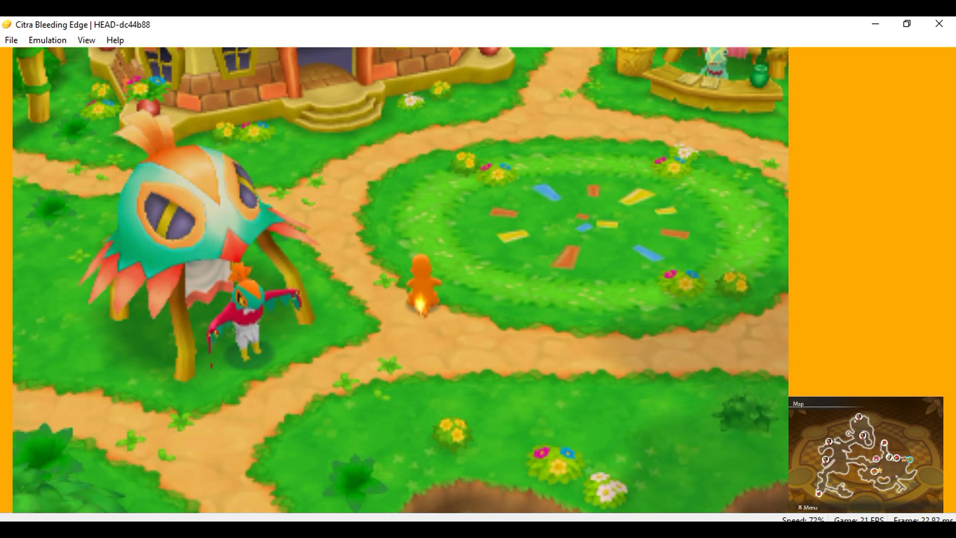
# Step: Walk Charmander east toward Shelmet and the pink deer, and advance their argument to "He's the one who said he wanted to go!"
pyautogui.press('Right')
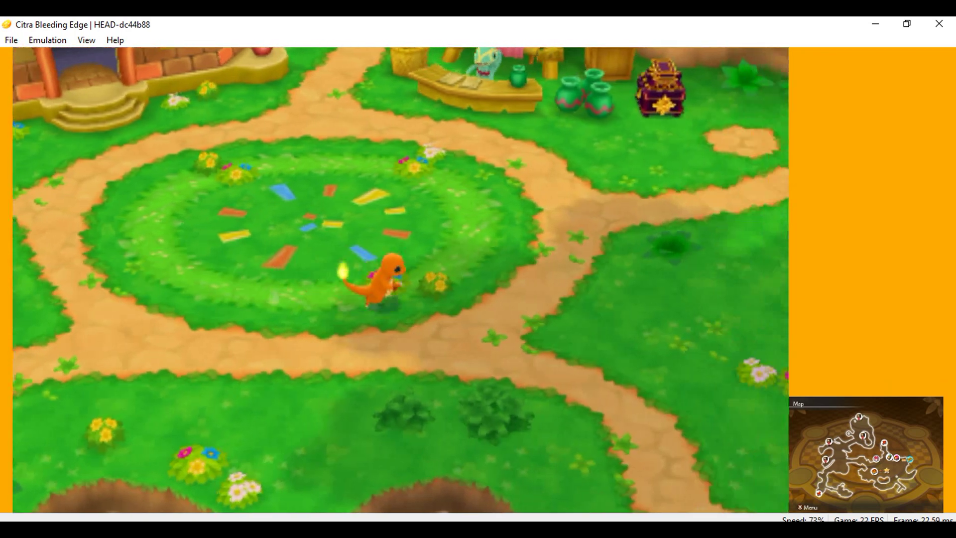
pyautogui.press('Up')
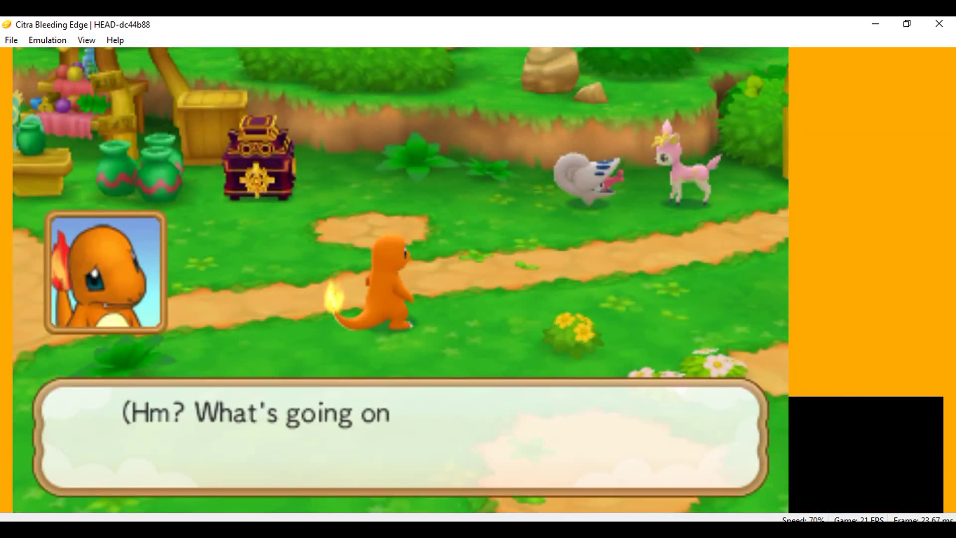
pyautogui.press('a')
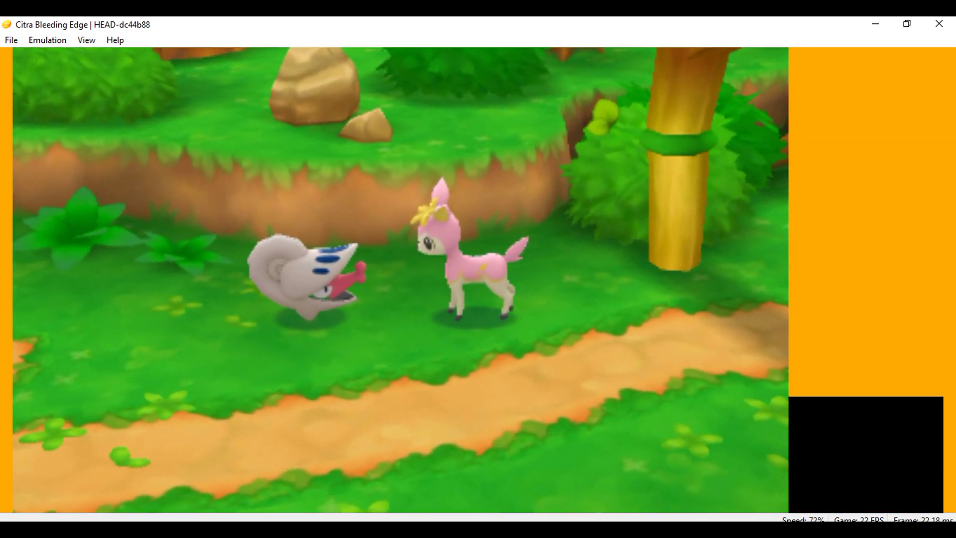
pyautogui.press('a')
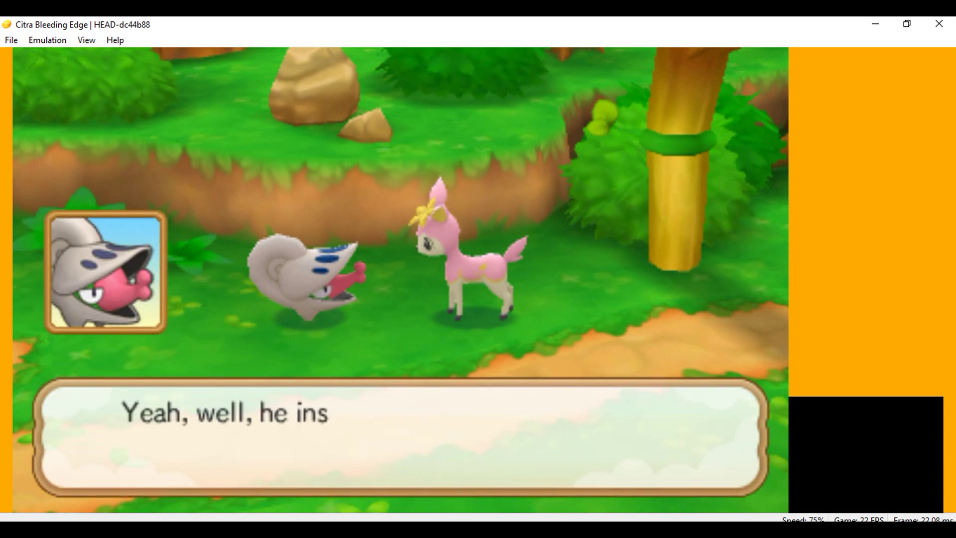
pyautogui.press('a')
pyautogui.press('a')
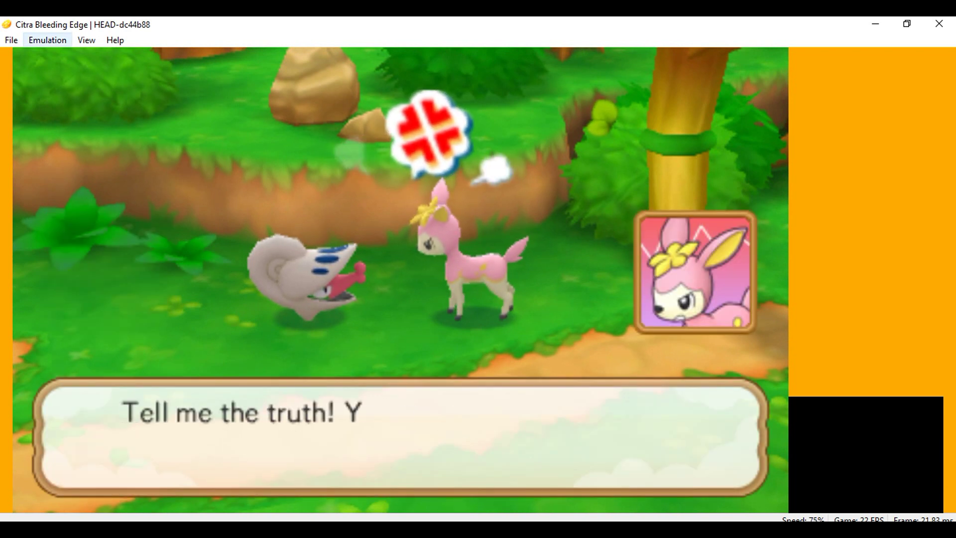
pyautogui.press('a')
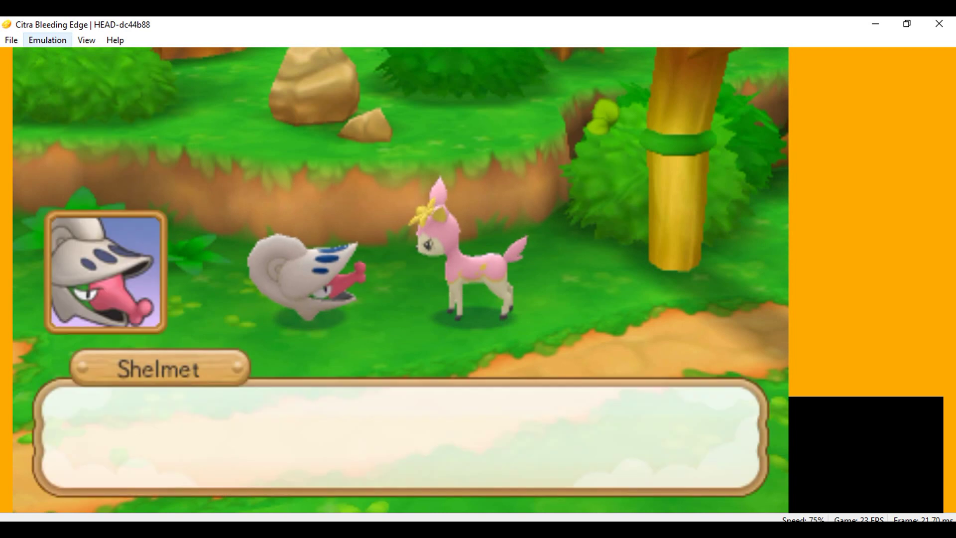
pyautogui.press('a')
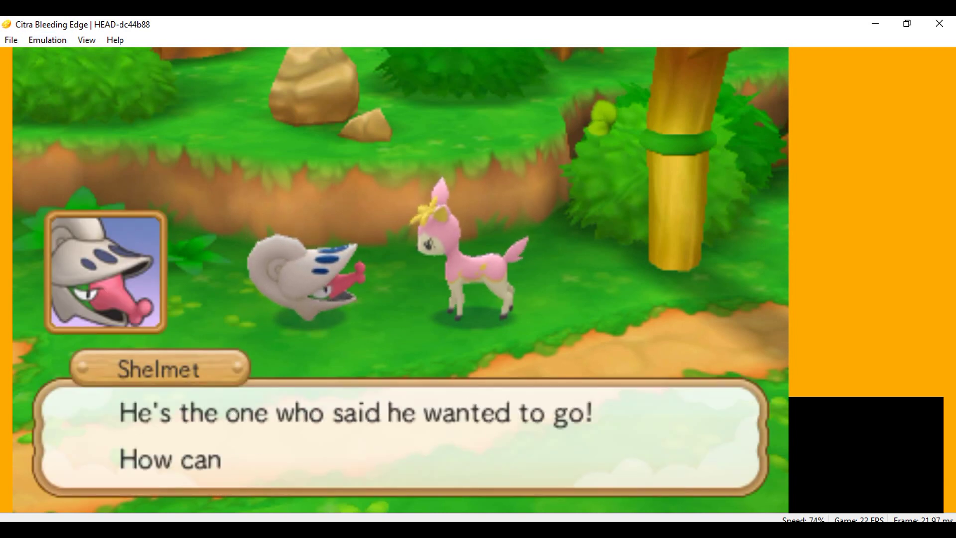
# Step: Close Citra, confirming the exit, and close the CITRA POKE EDGE FPS EDITION folder window
pyautogui.click(939, 23)
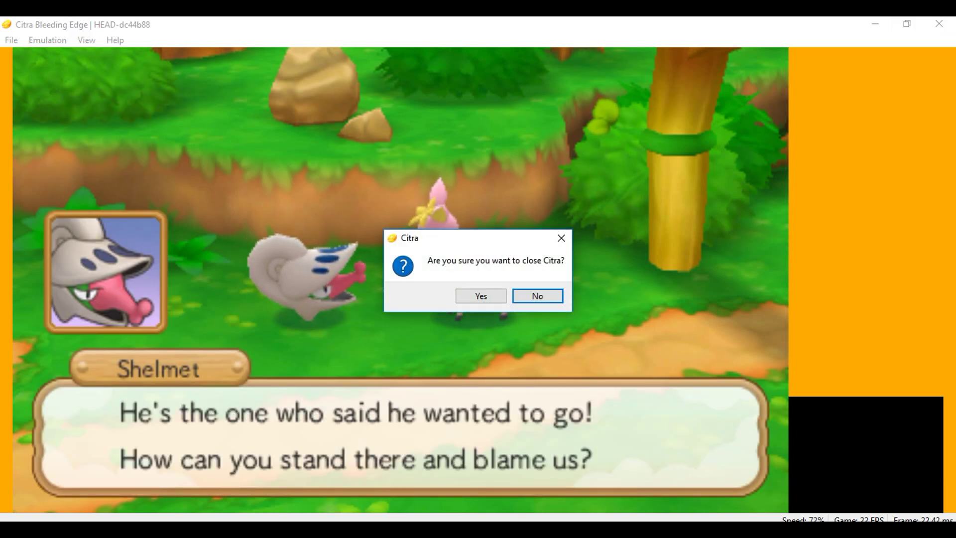
pyautogui.click(480, 294)
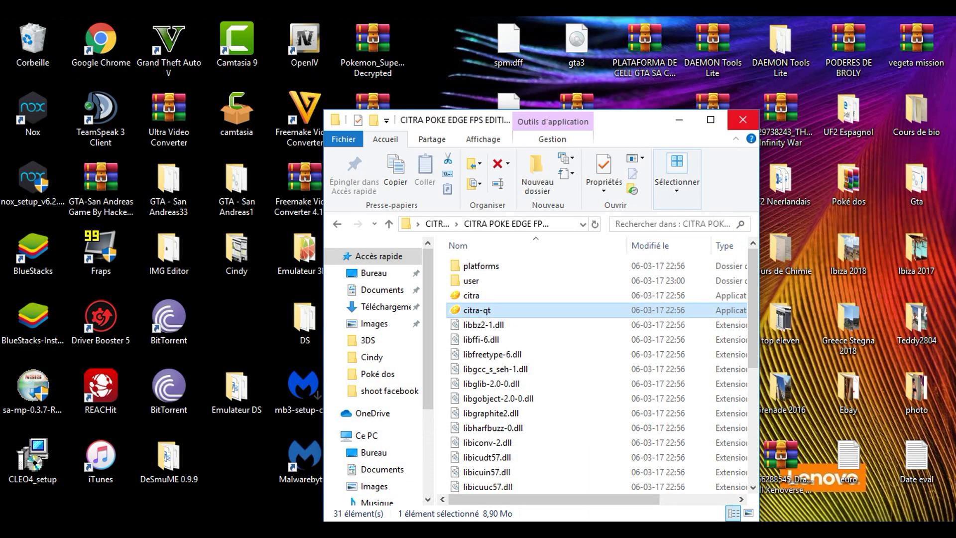
pyautogui.click(742, 121)
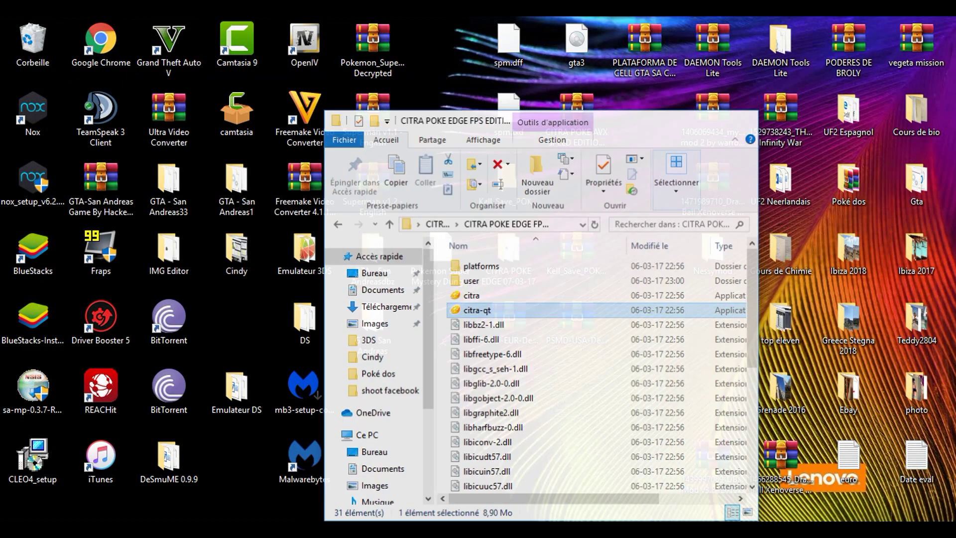